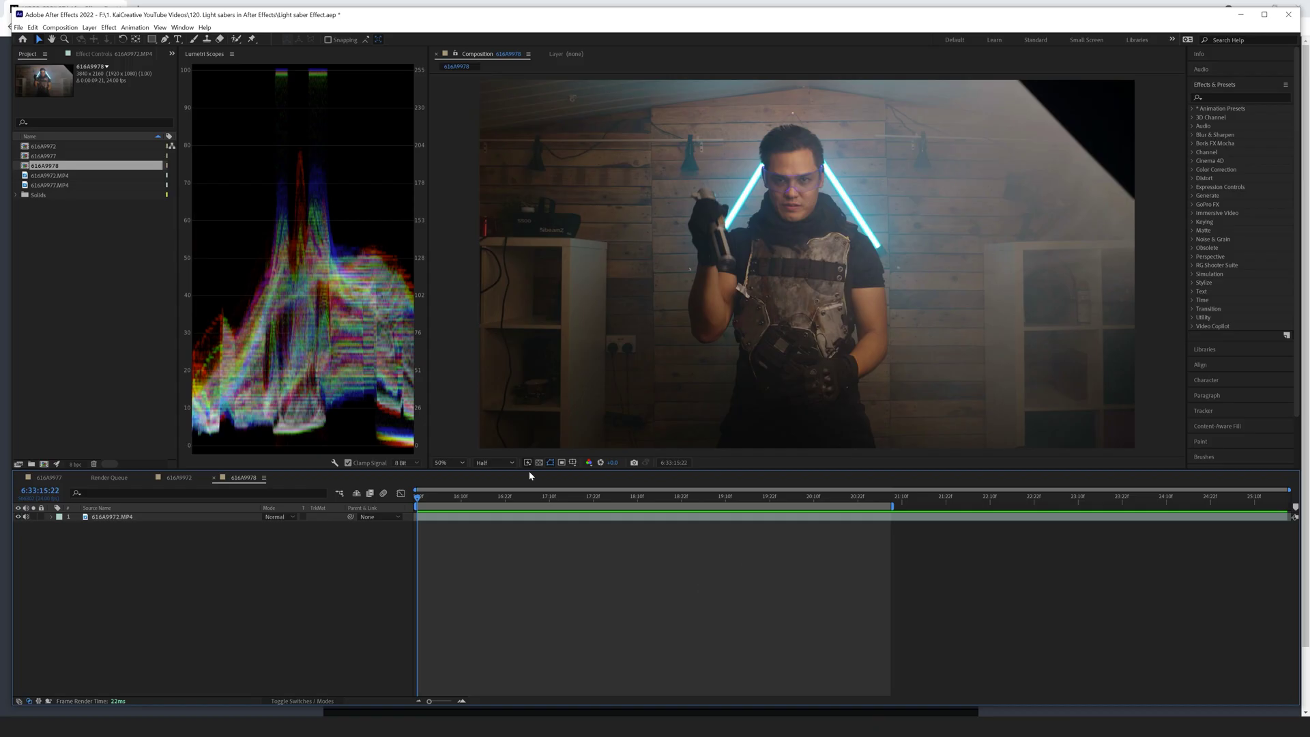
Step: Play back composition 616A9978 from its first frame
drag(419, 500, 419, 504)
key(space)
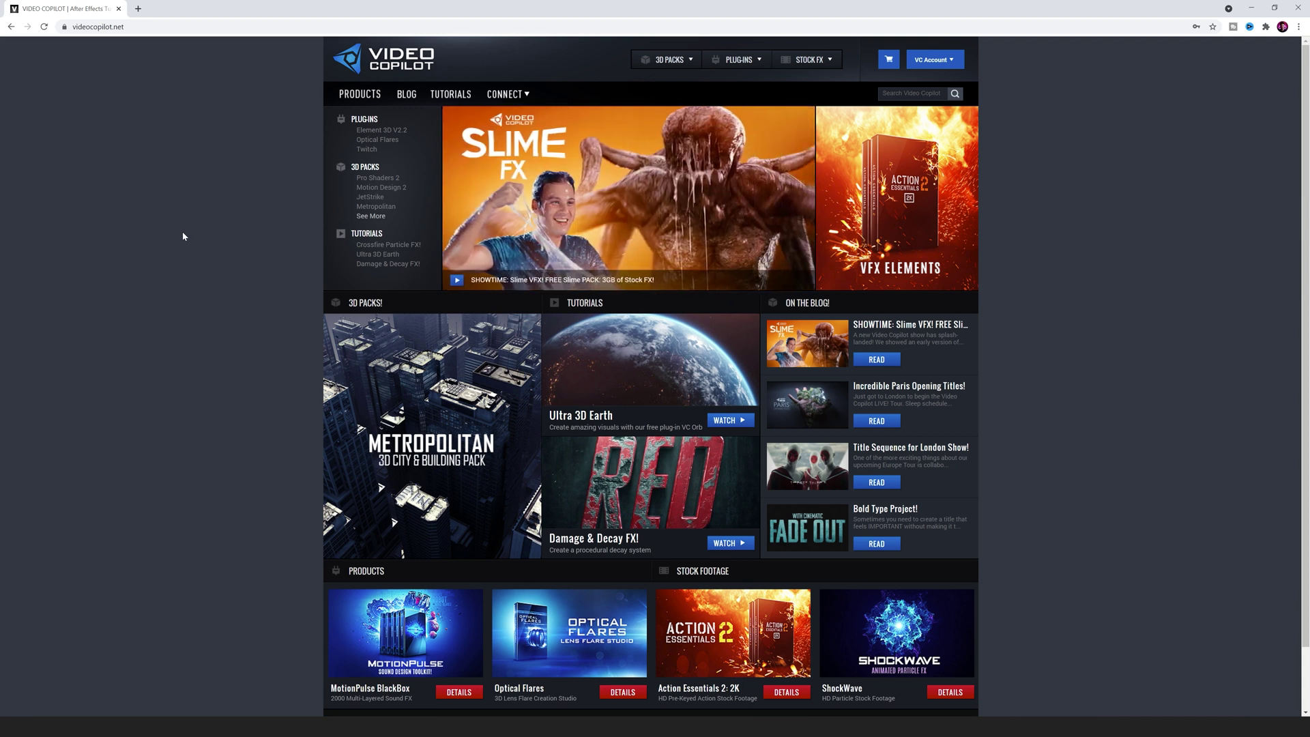
Step: Open the Saber Plug-in tutorial on the Video Copilot site and download Saber for Windows
click(456, 95)
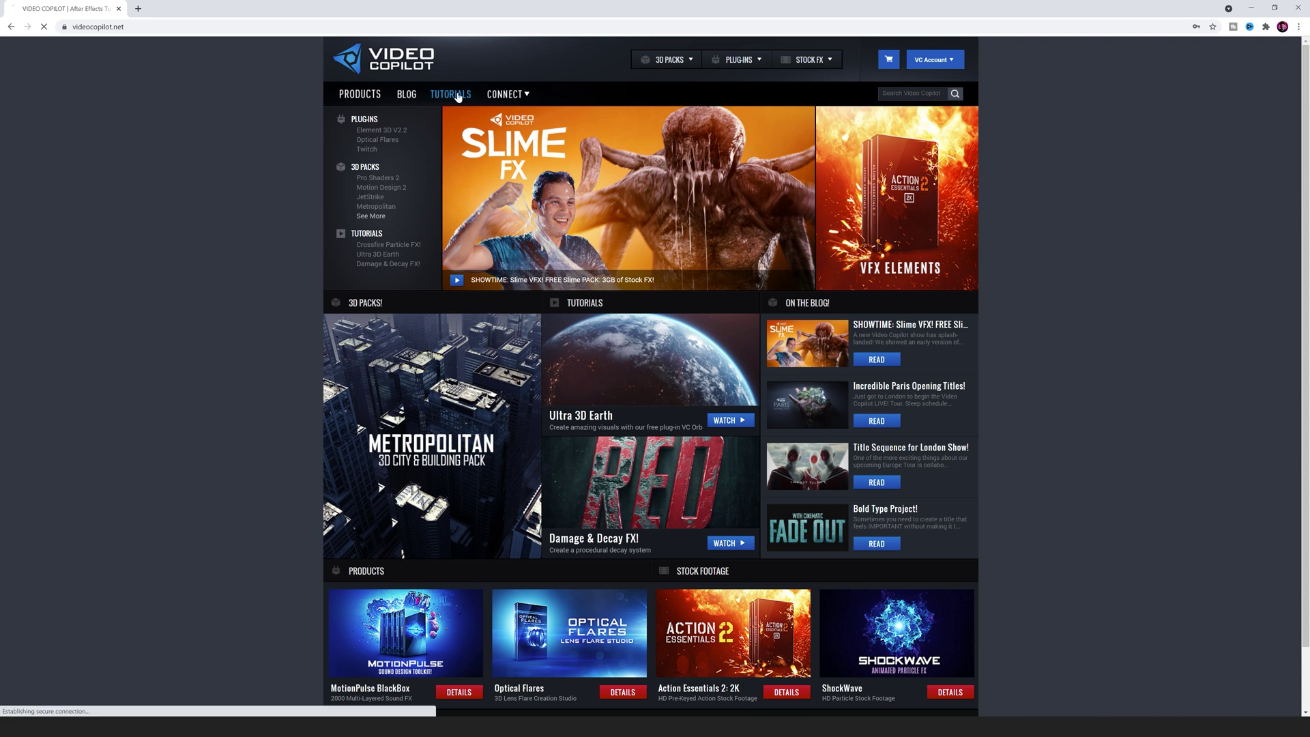
scroll(171, 550, down, 10)
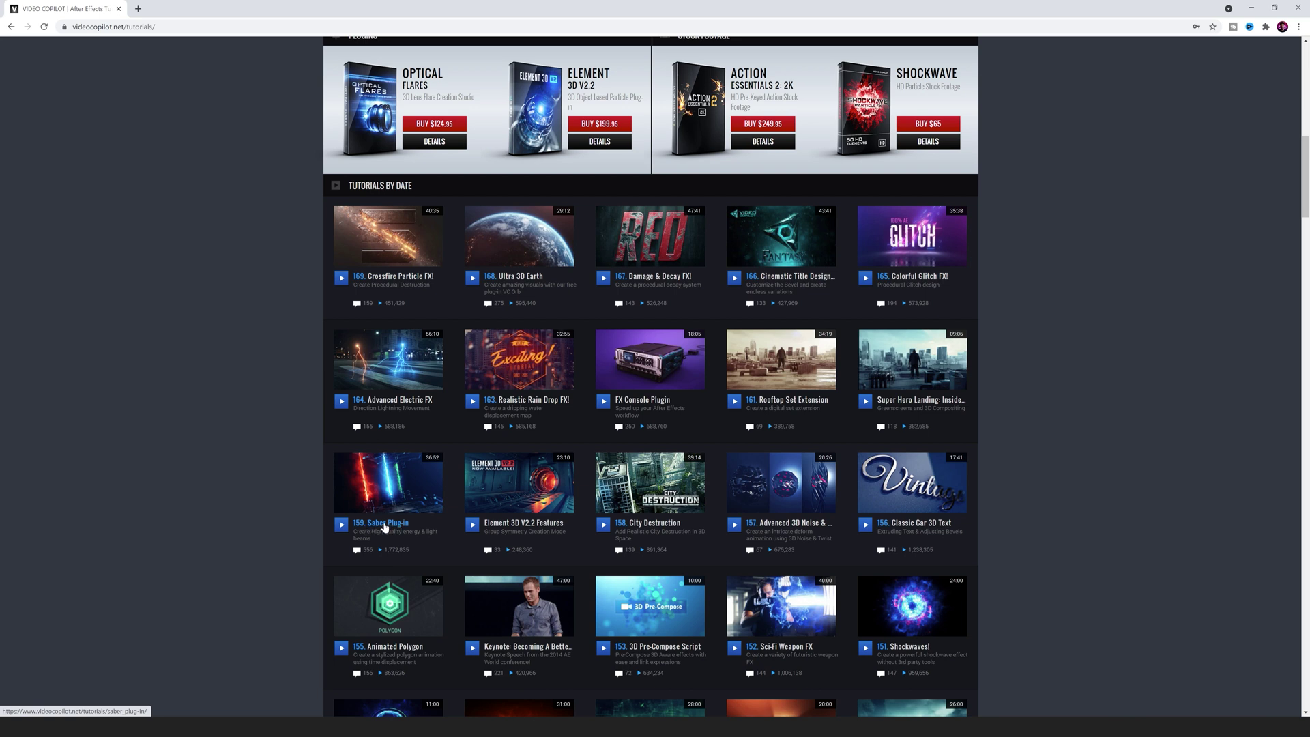
click(384, 523)
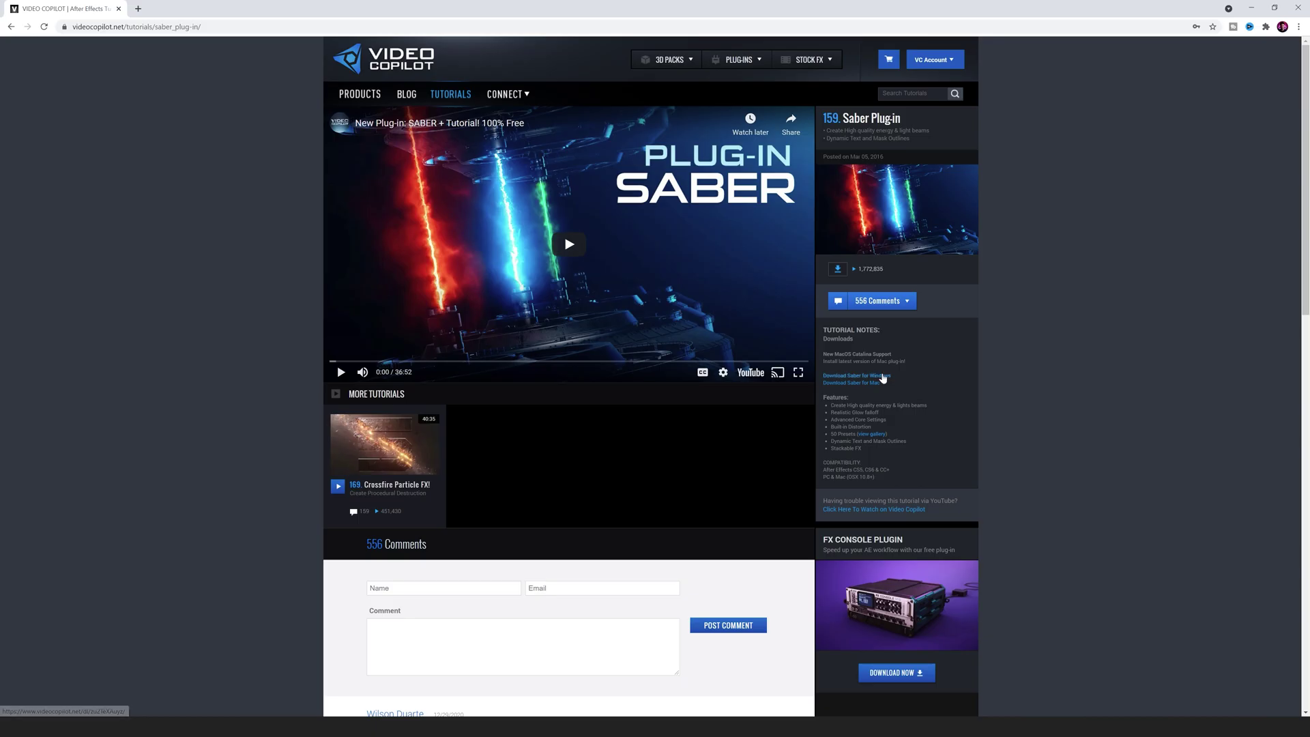
click(880, 377)
Step: Run Saber_1.0.40_Installer_x64.exe from the downloaded archive, clear other windows away, and allow it to make changes to the device
click(99, 308)
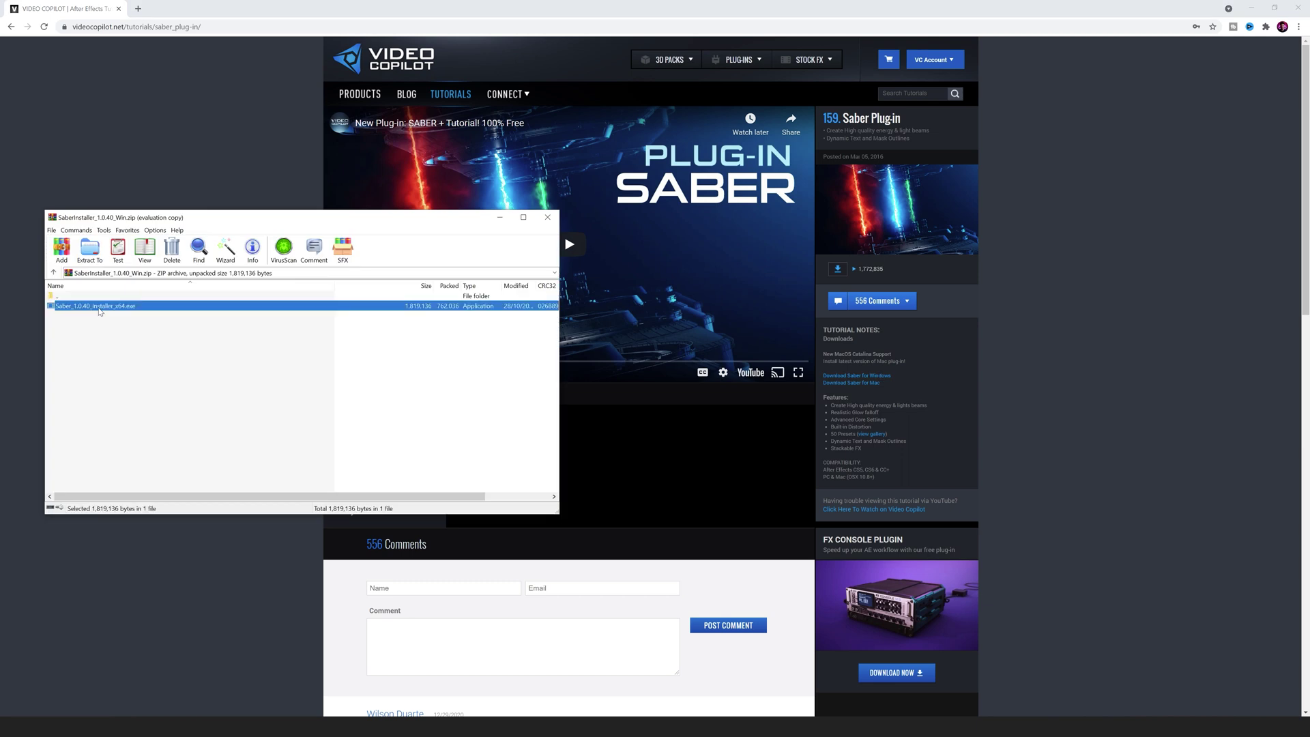
click(1249, 10)
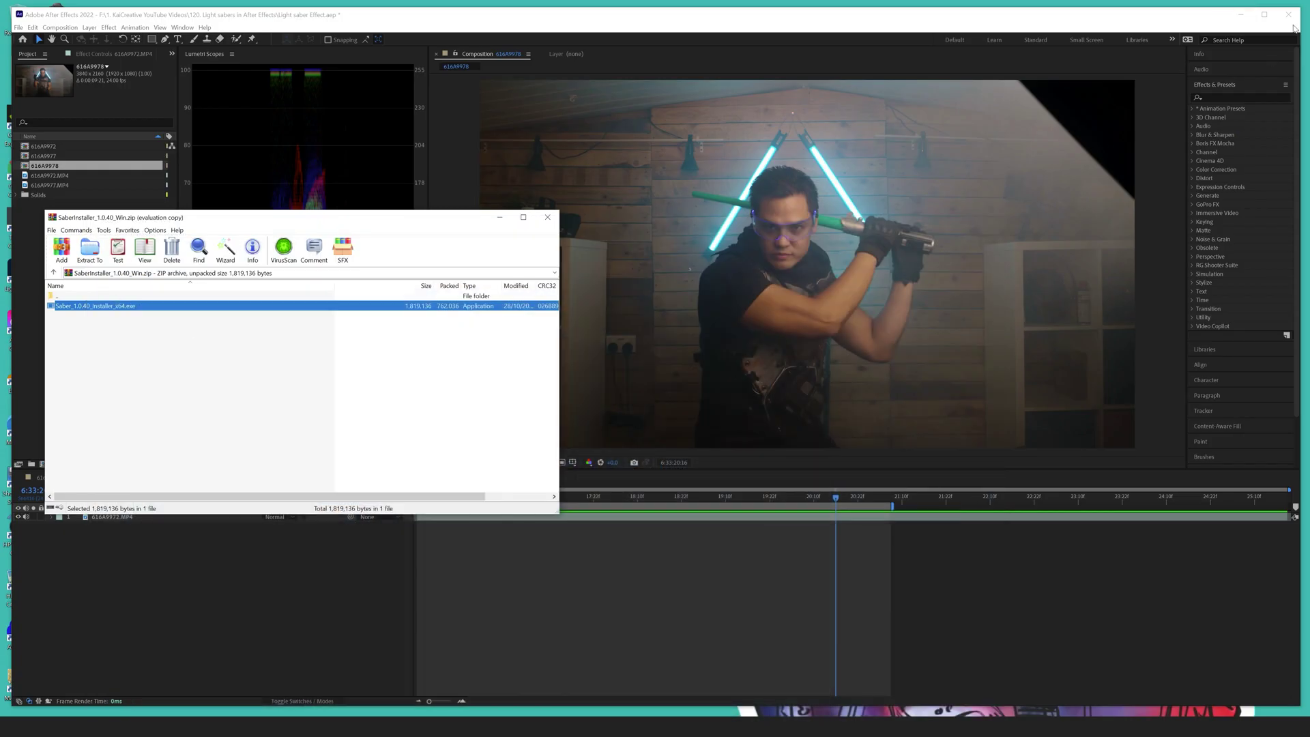
click(1292, 14)
click(1295, 14)
click(627, 375)
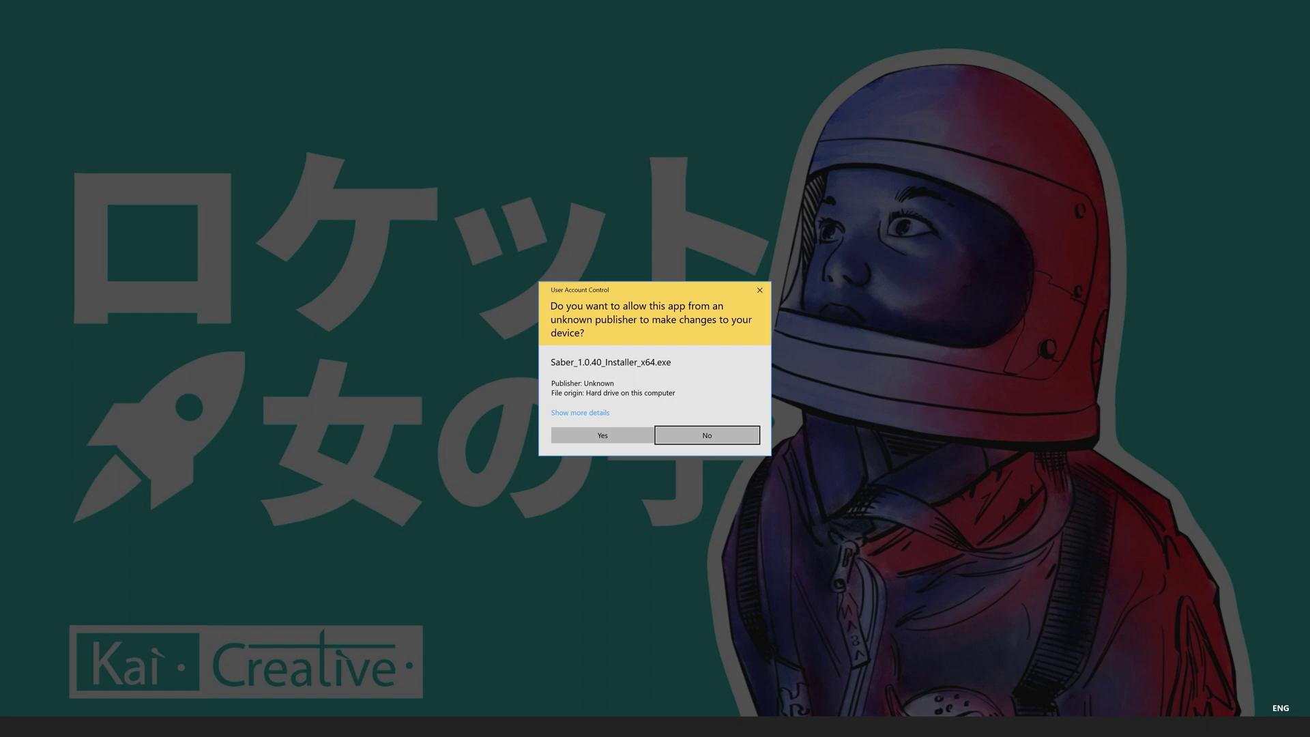
click(603, 435)
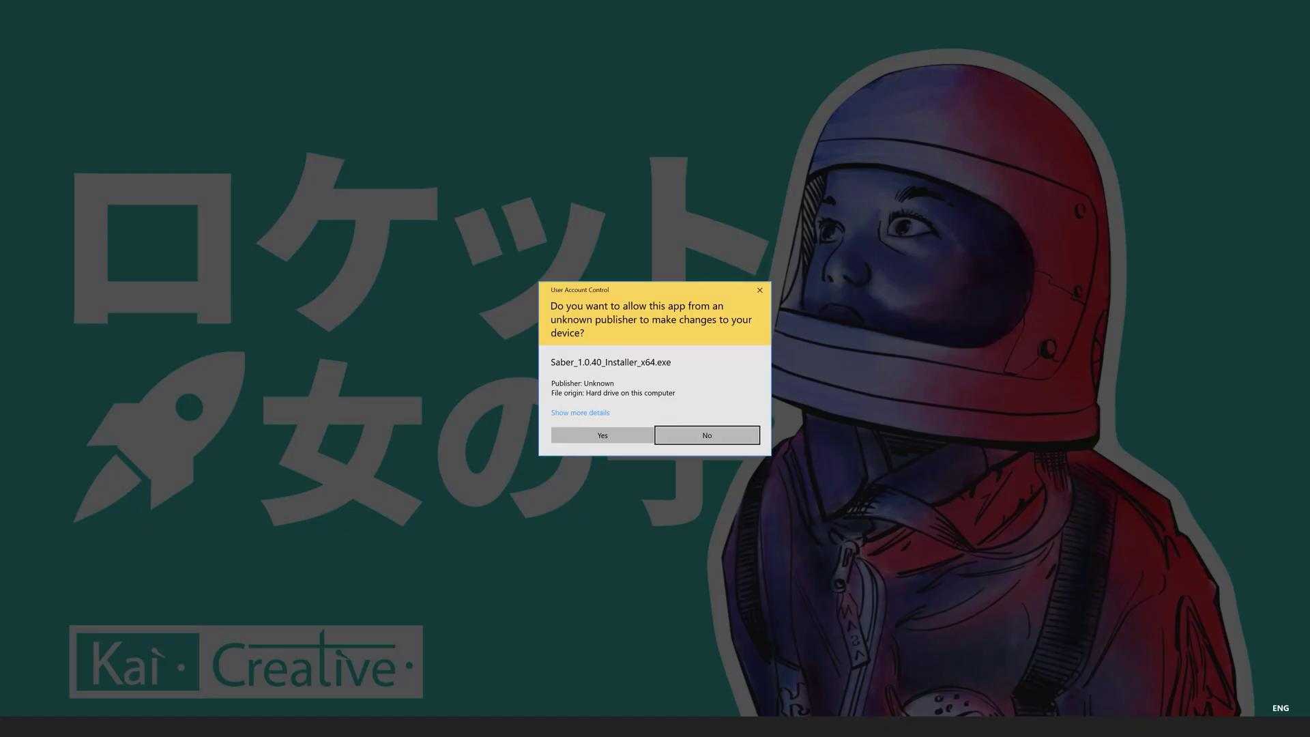
Step: Accept the Saber licence agreement and install the plug-in for After Effects 2022
click(602, 435)
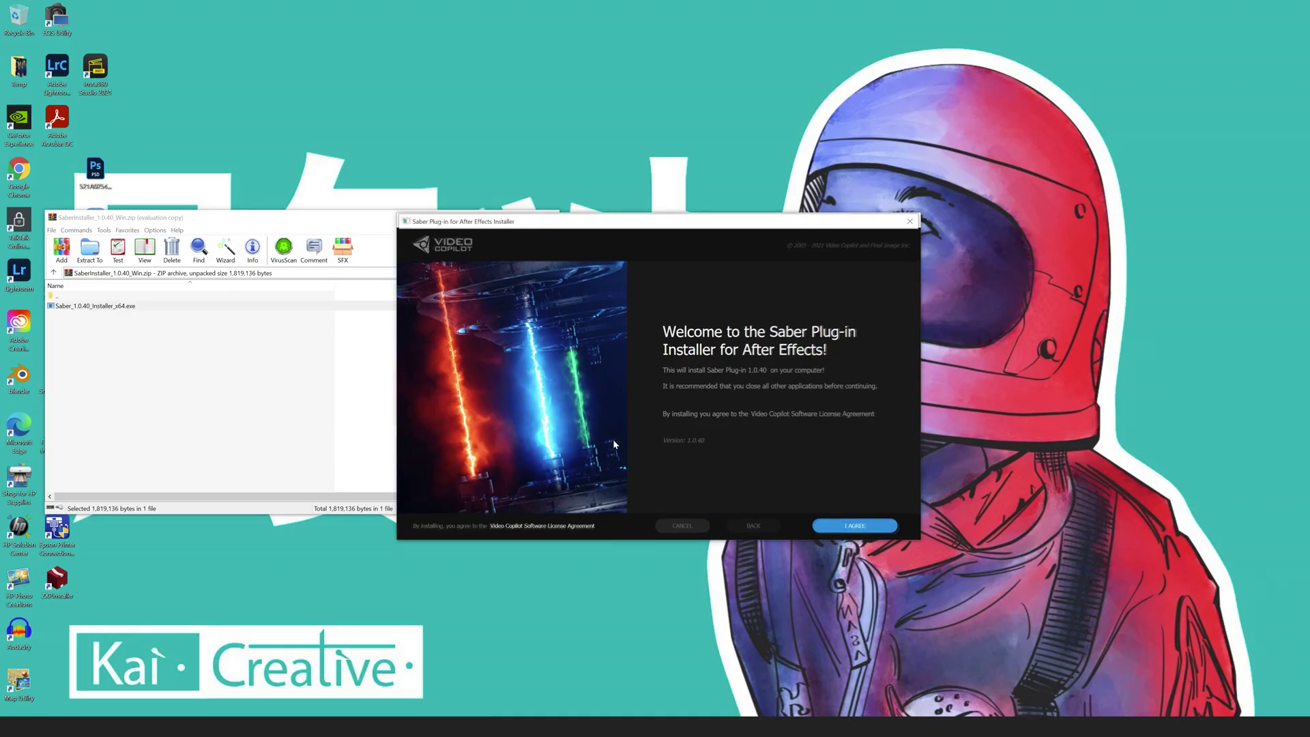
click(841, 530)
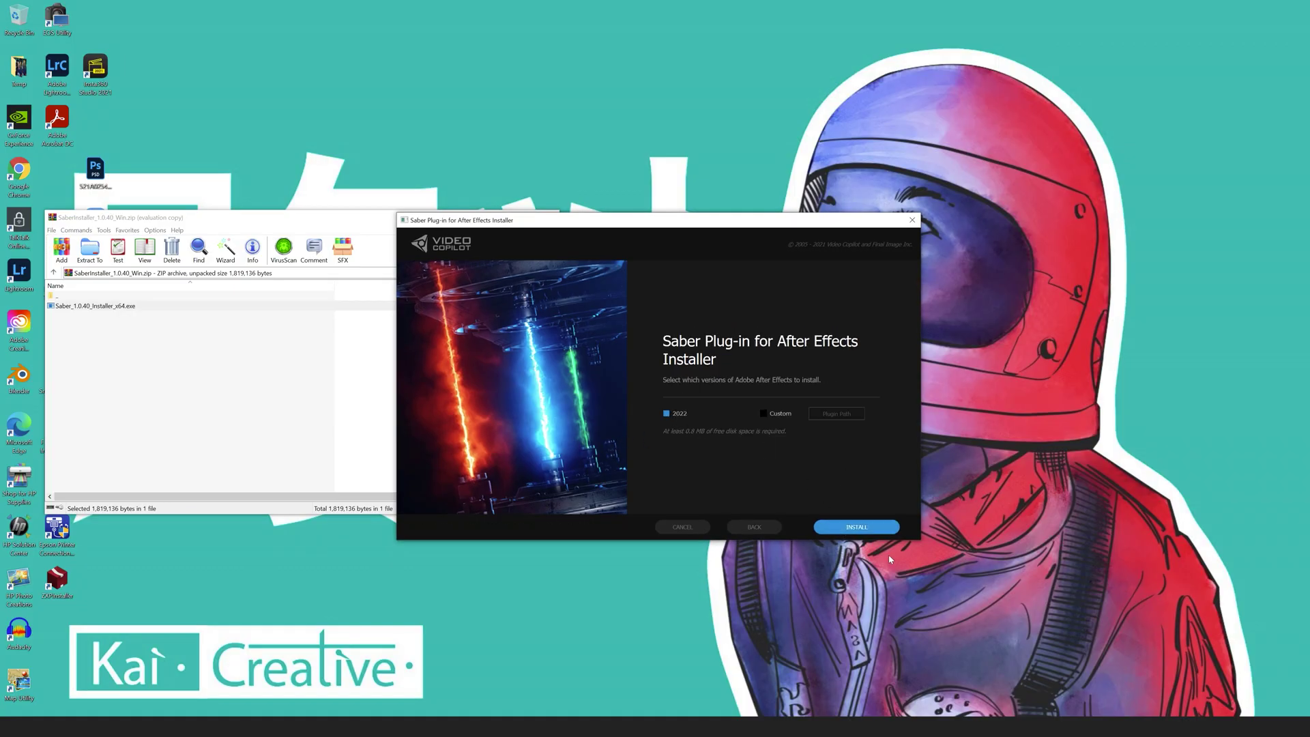
click(866, 529)
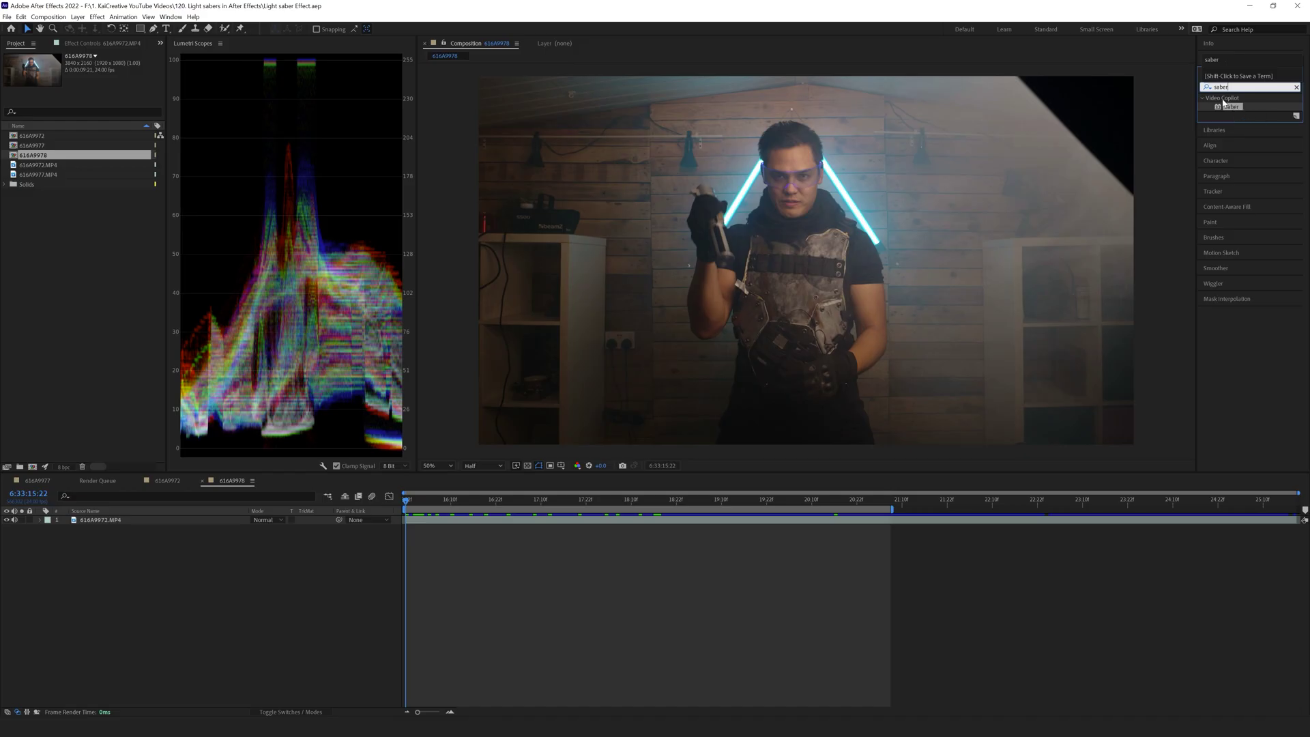
Step: In After Effects, add a new solid layer named Saber above the 616A9972.MP4 footage
click(1229, 107)
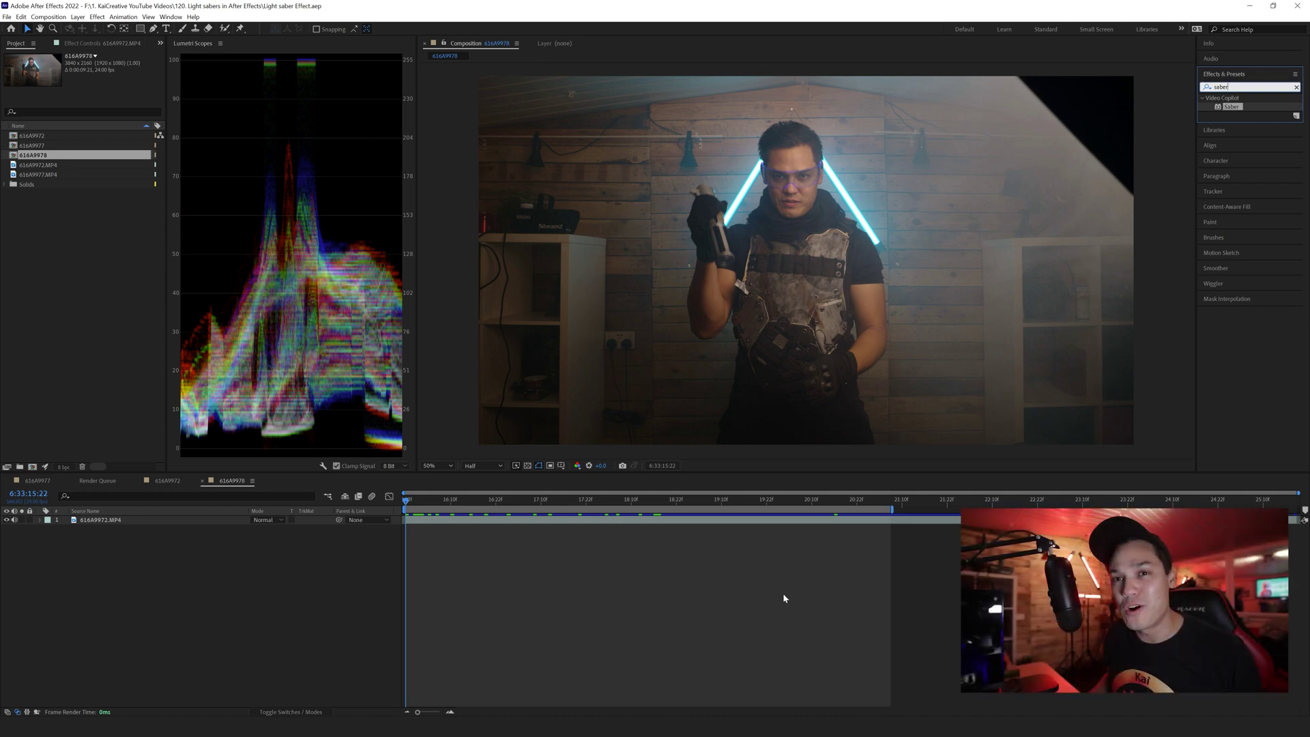
click(79, 18)
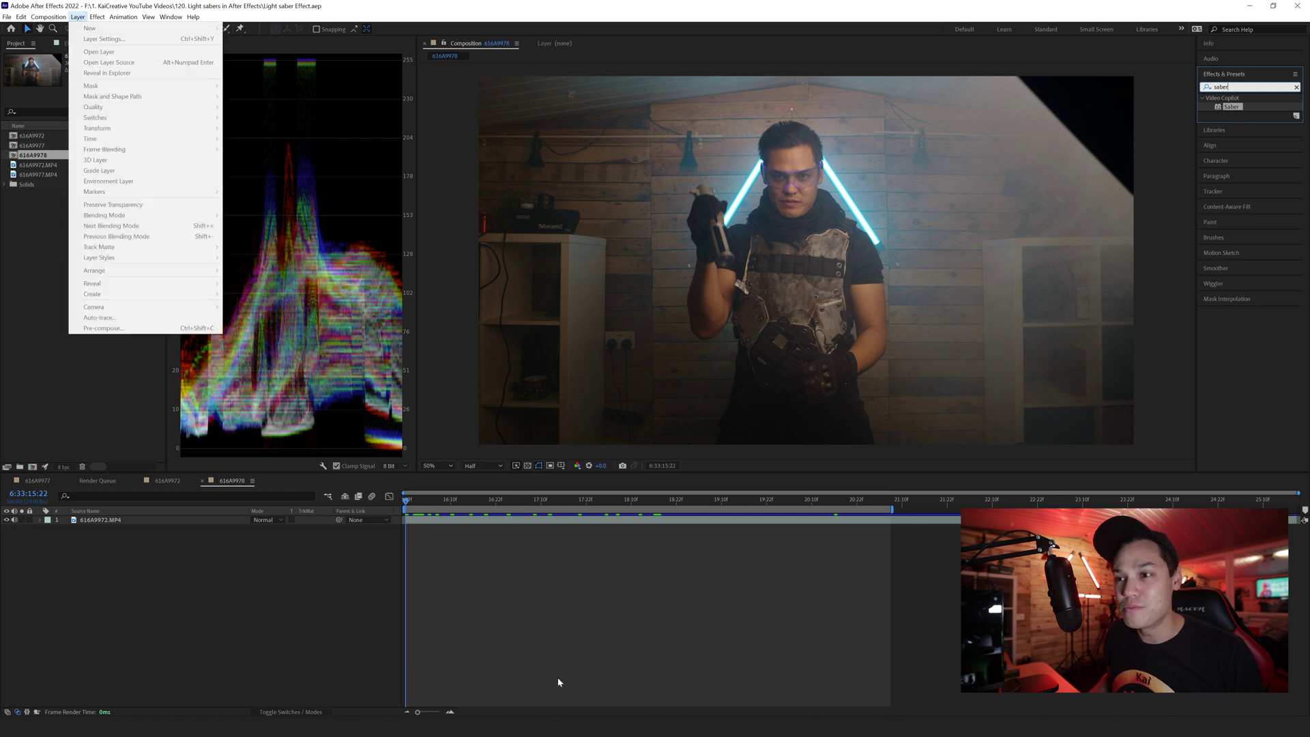
click(530, 590)
click(78, 18)
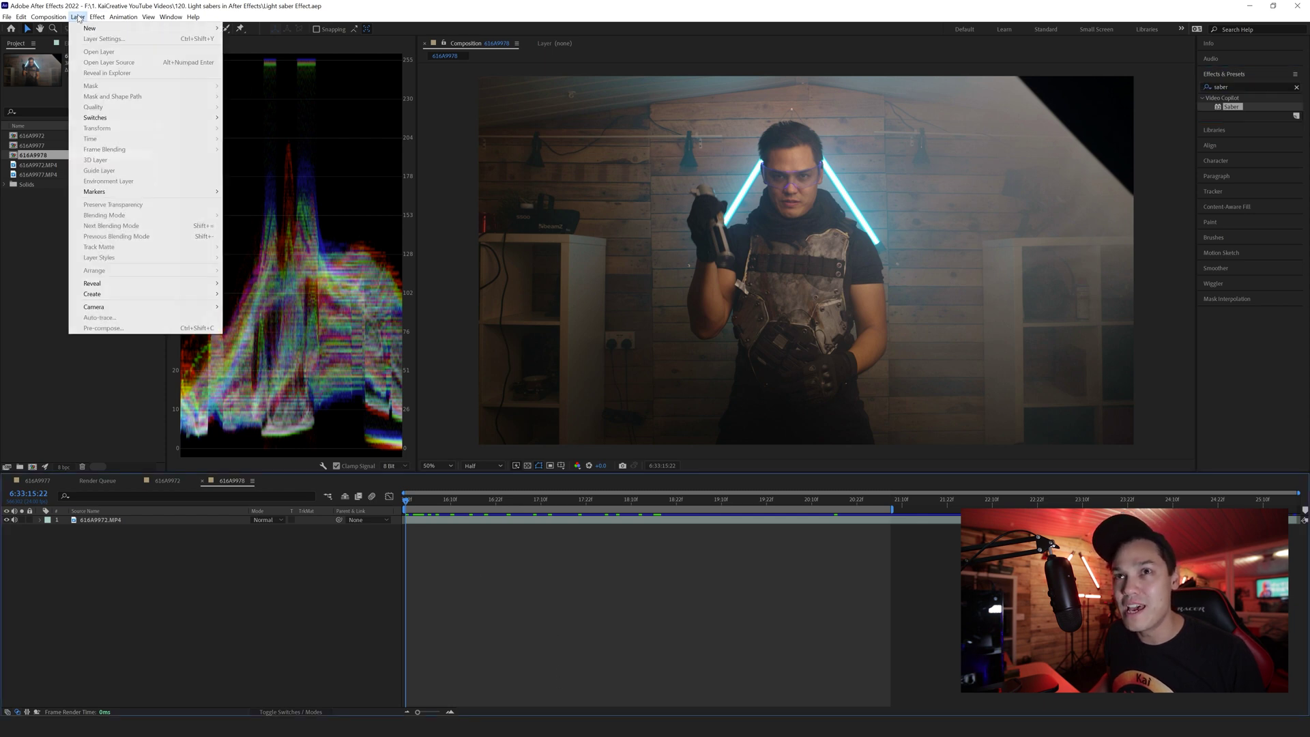
click(244, 39)
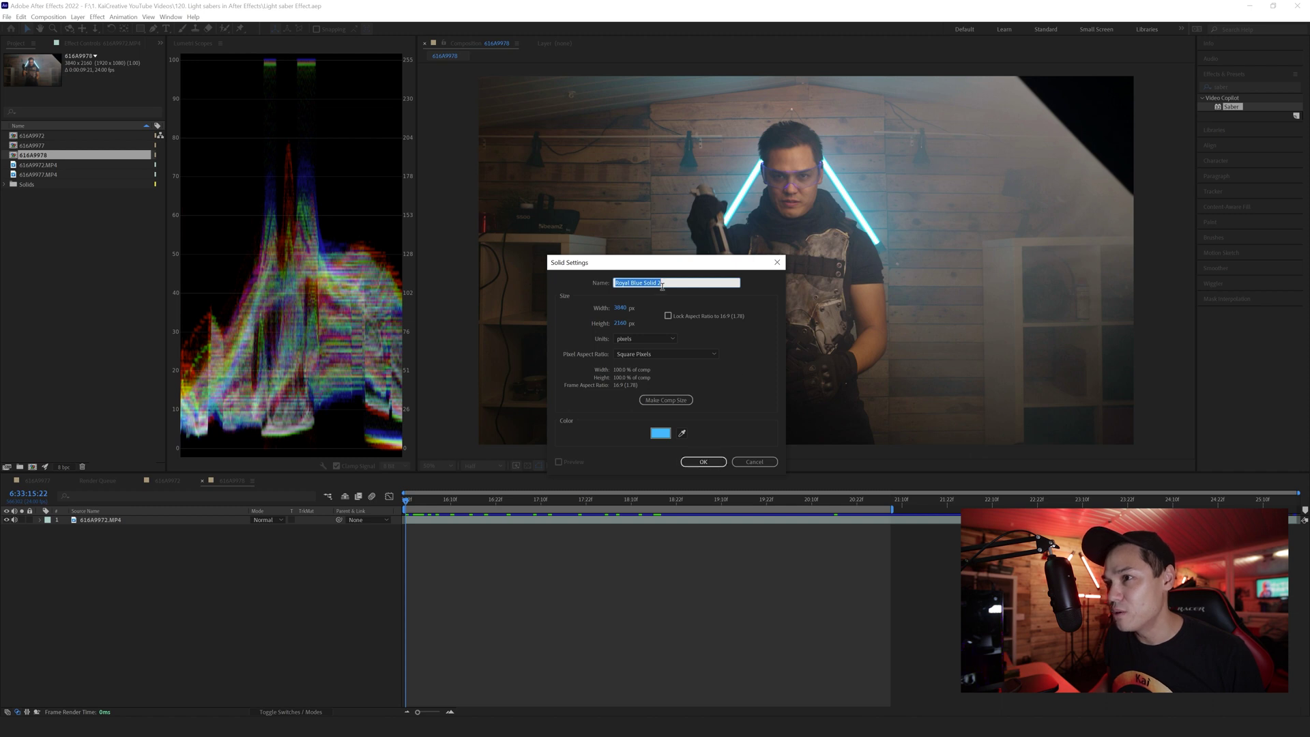
text(Saber)
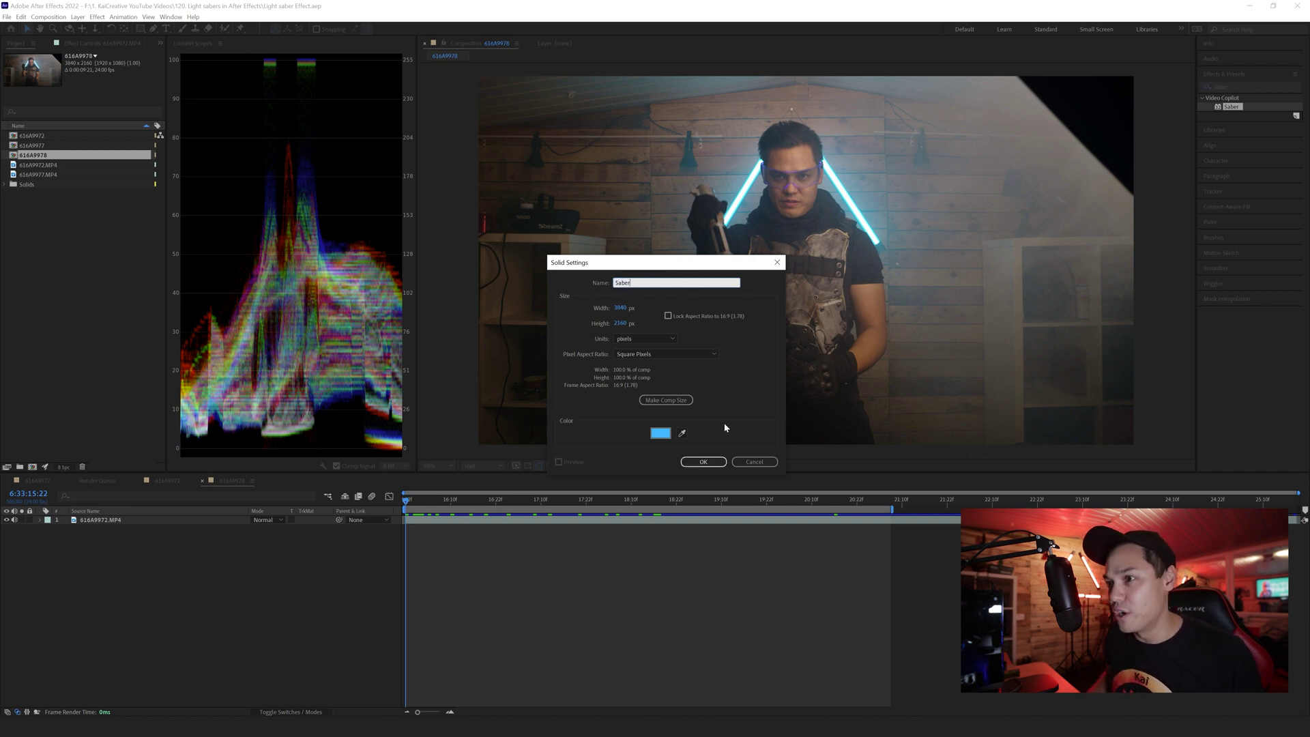
click(703, 462)
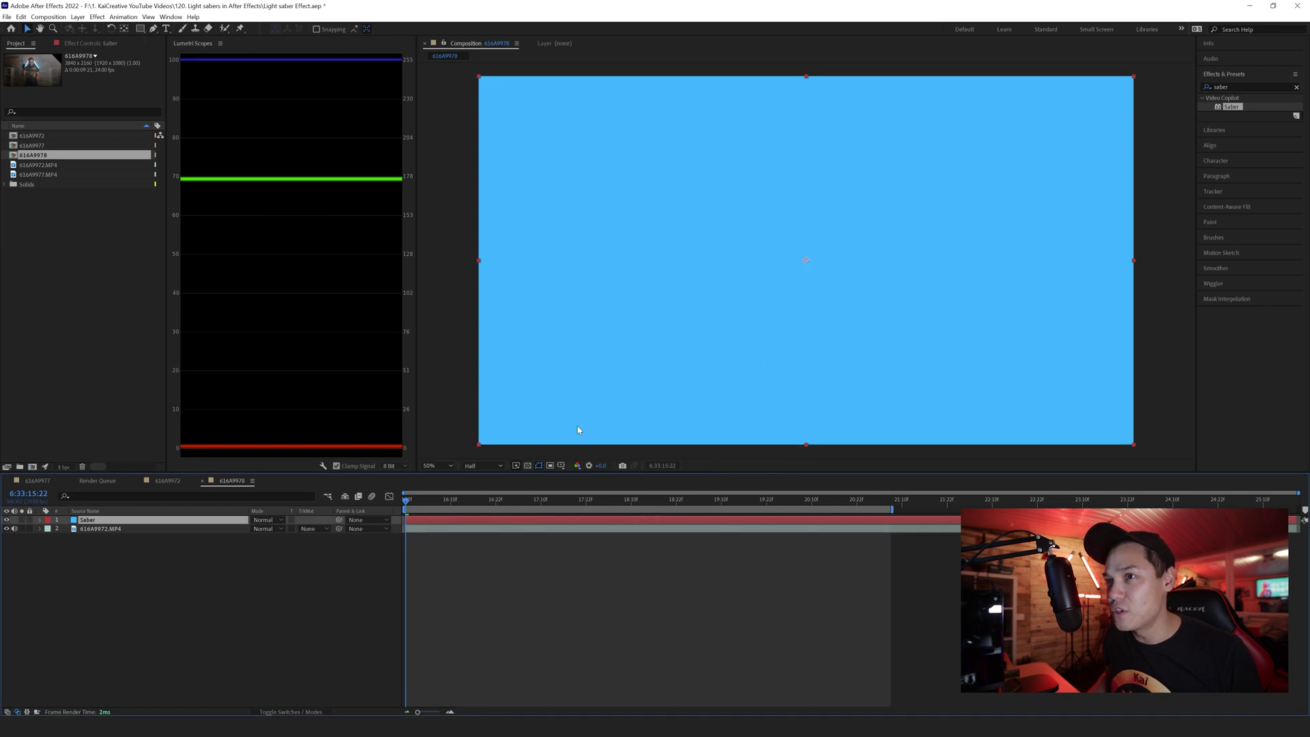
Step: Apply the Saber effect to the solid and set its render composite setting to Transparent
drag(1231, 113, 765, 522)
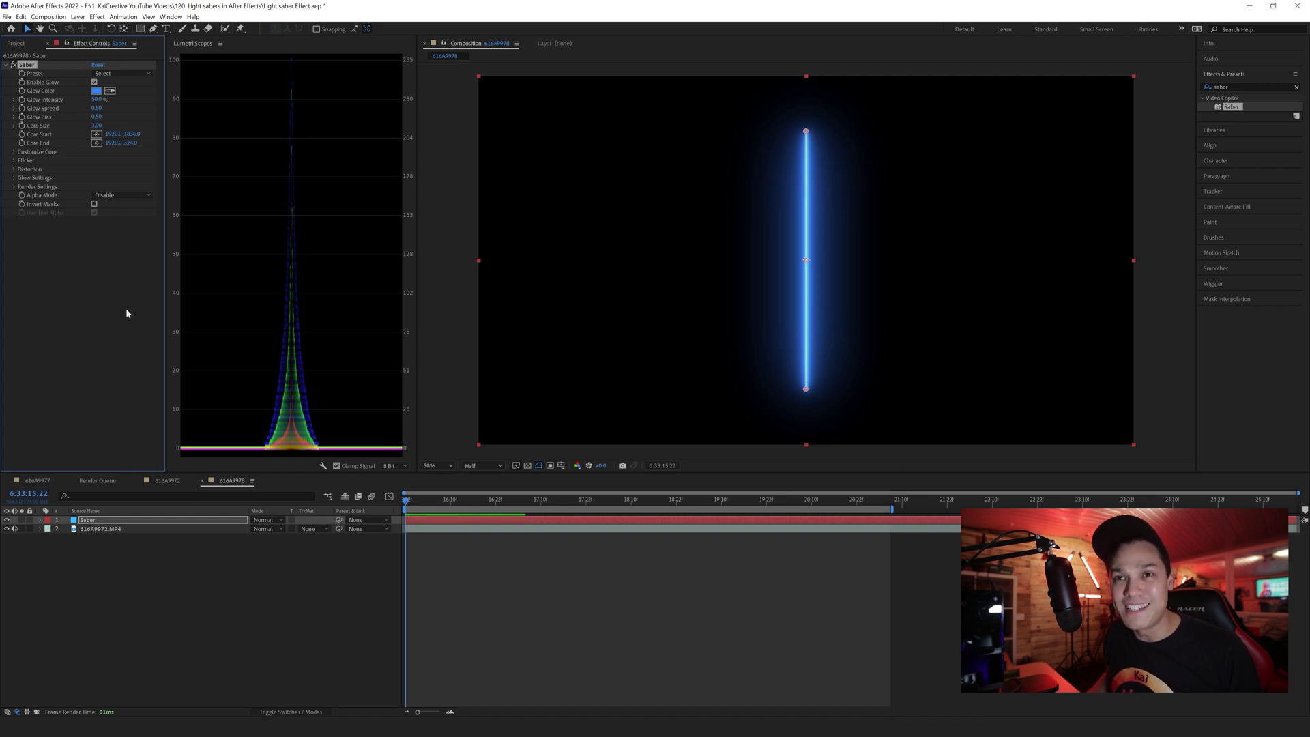
click(15, 187)
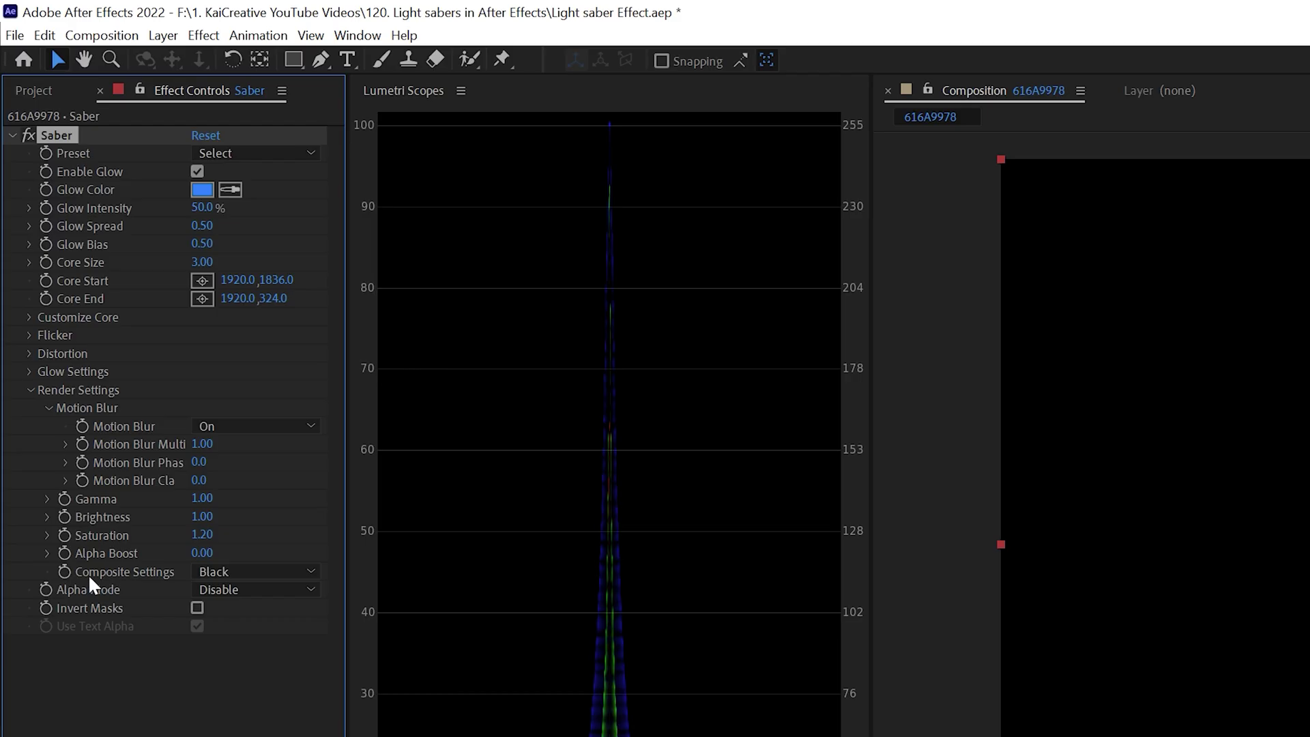
click(104, 275)
click(228, 593)
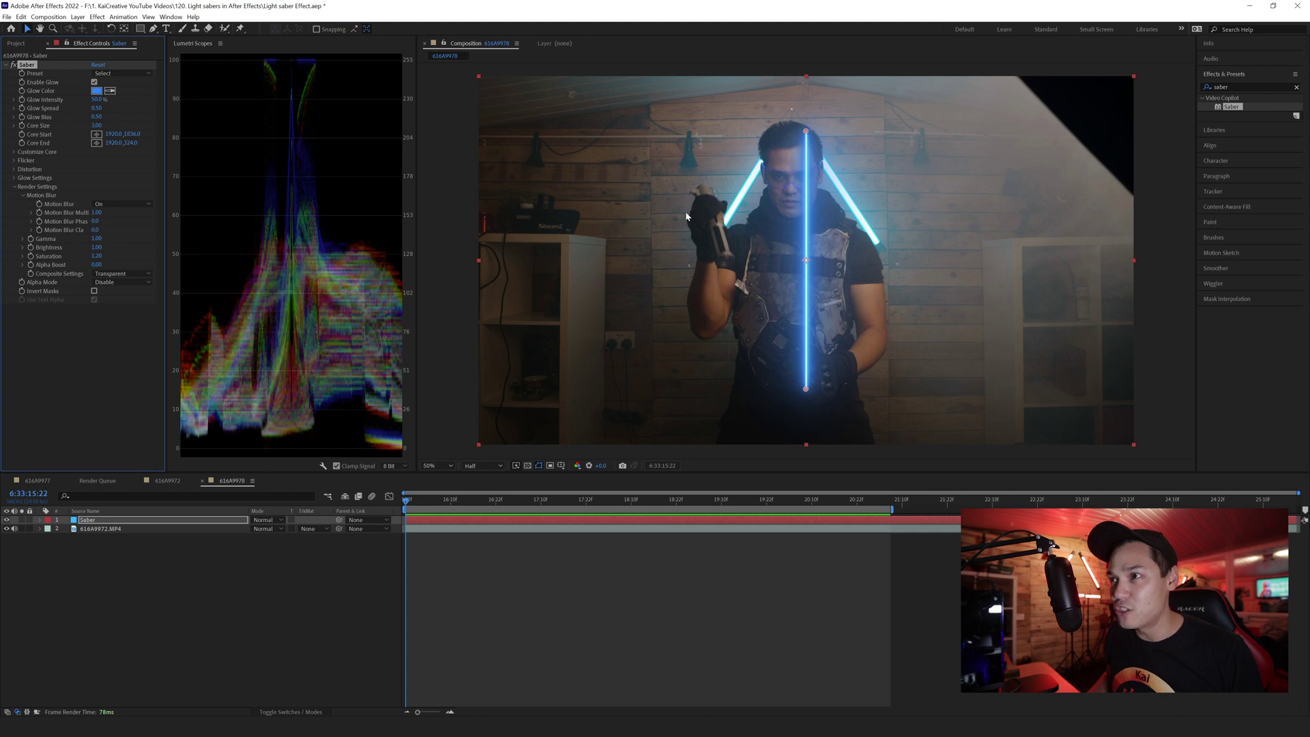
Step: At 6:33:16:03, place Core Start at the base of the green blade (1298, 1630) and Core End at its tip (1396, 396)
click(422, 500)
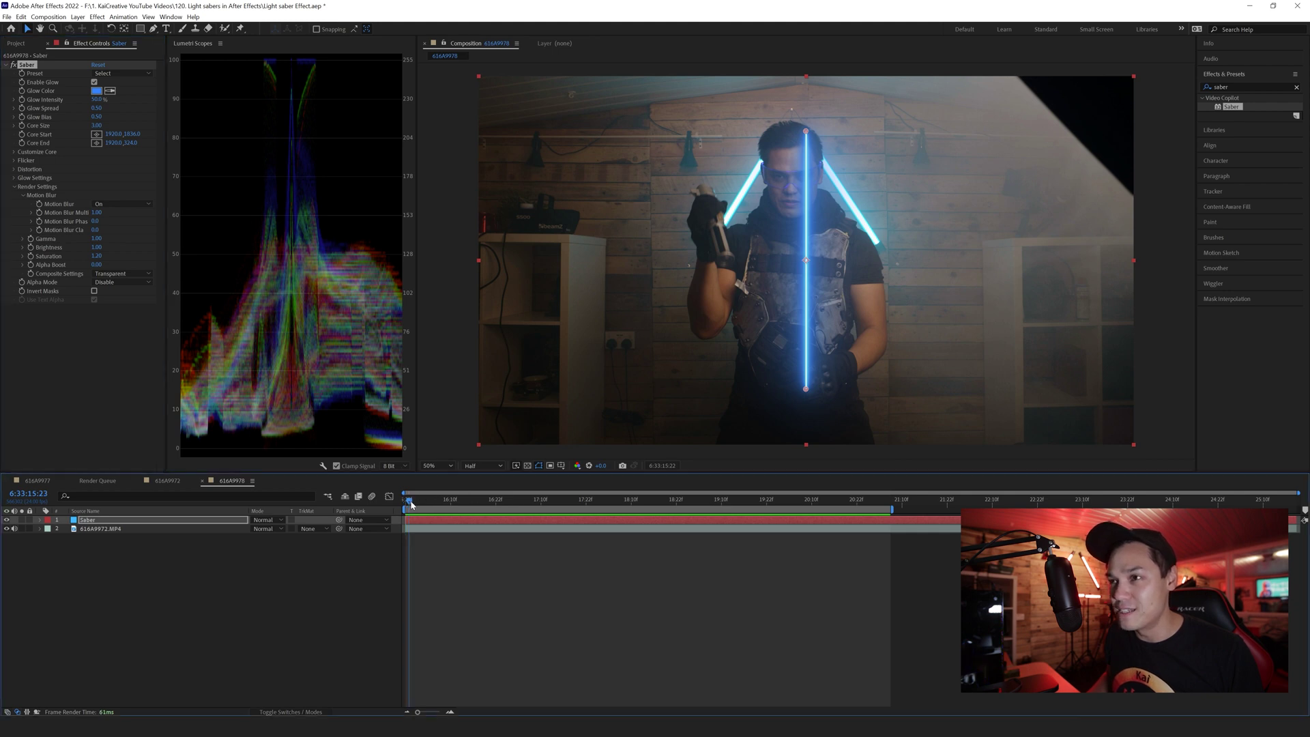
drag(424, 505, 430, 508)
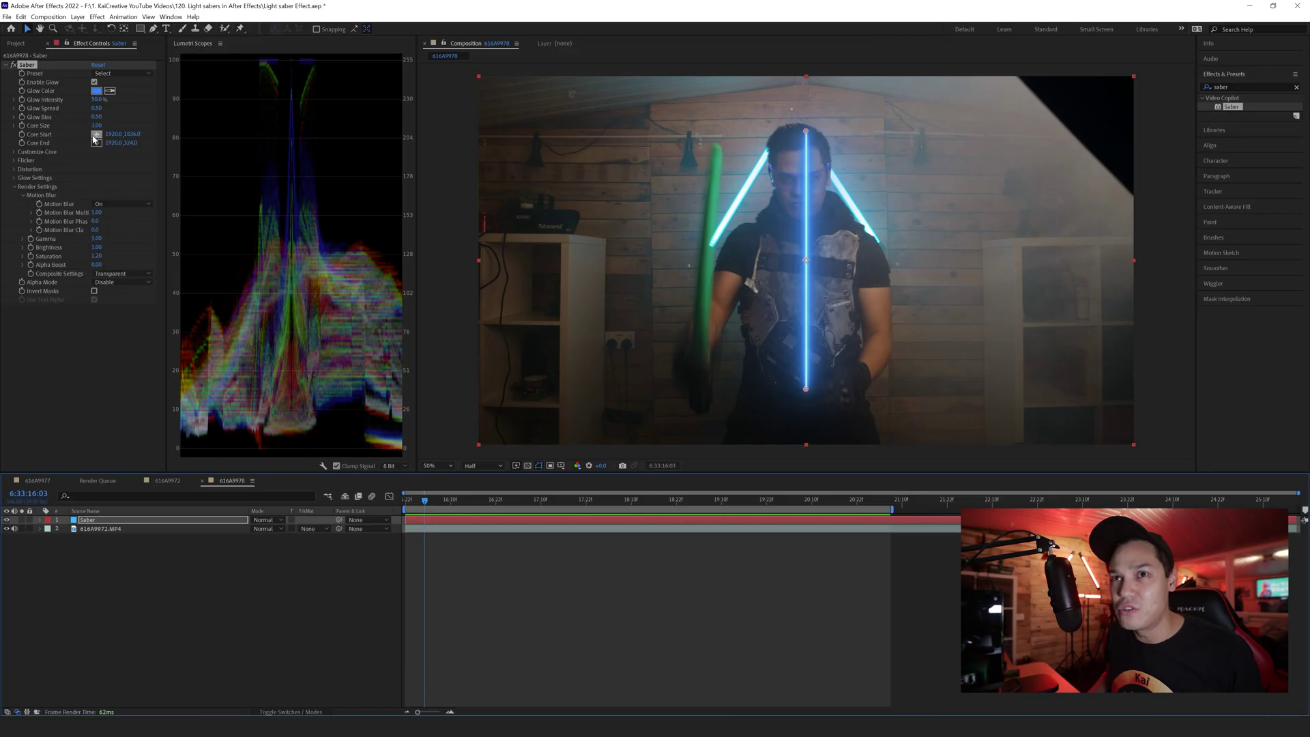
click(95, 137)
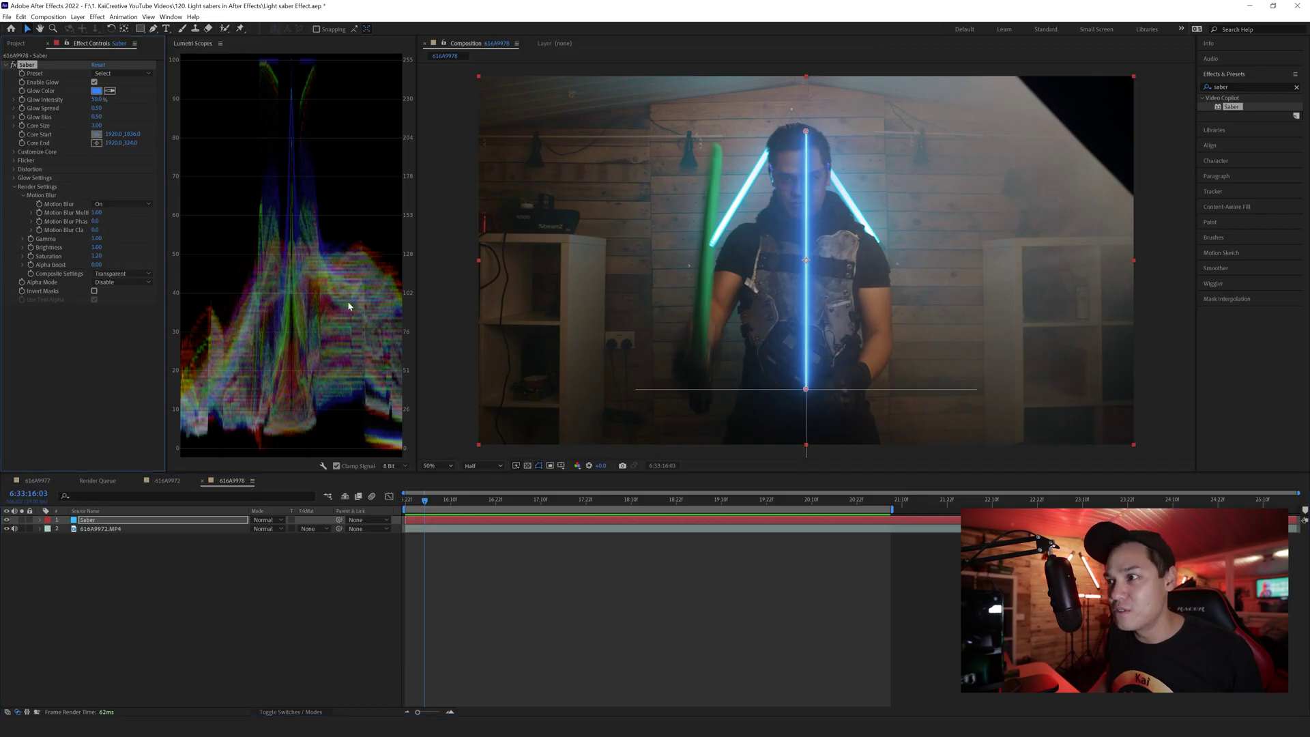
click(703, 354)
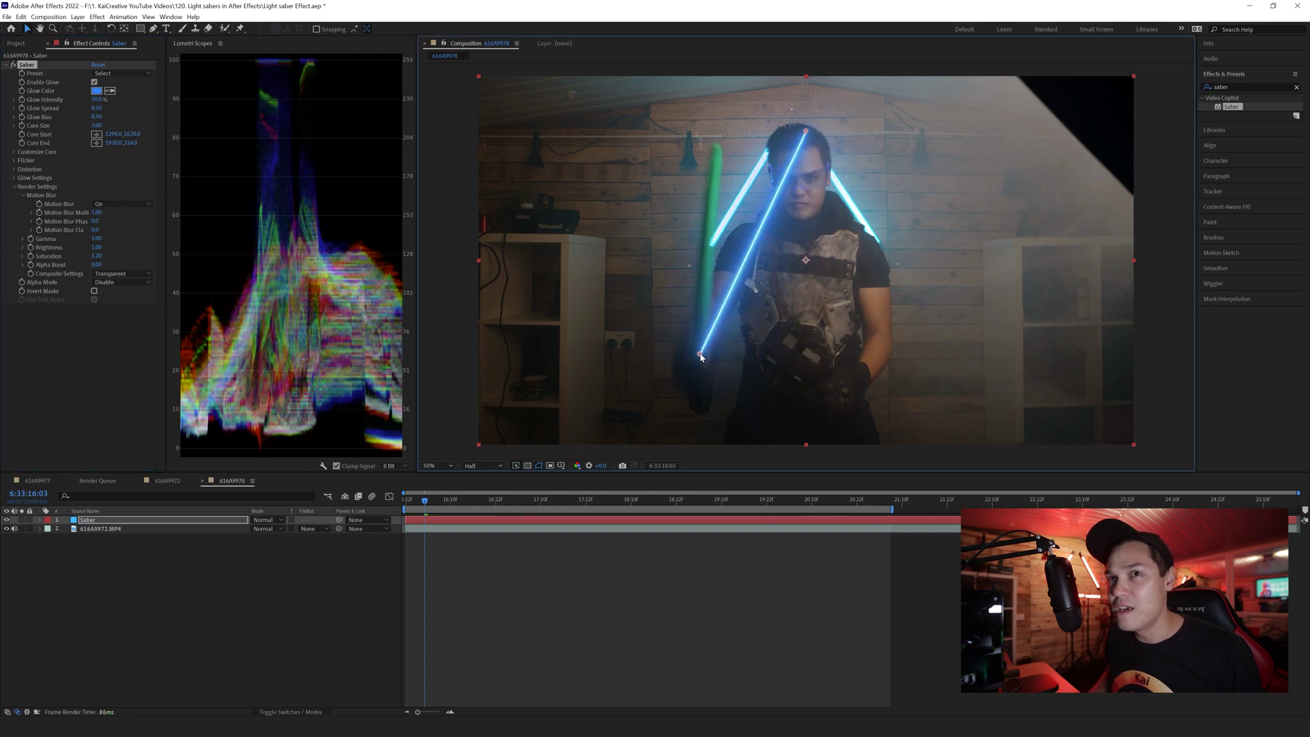
click(96, 142)
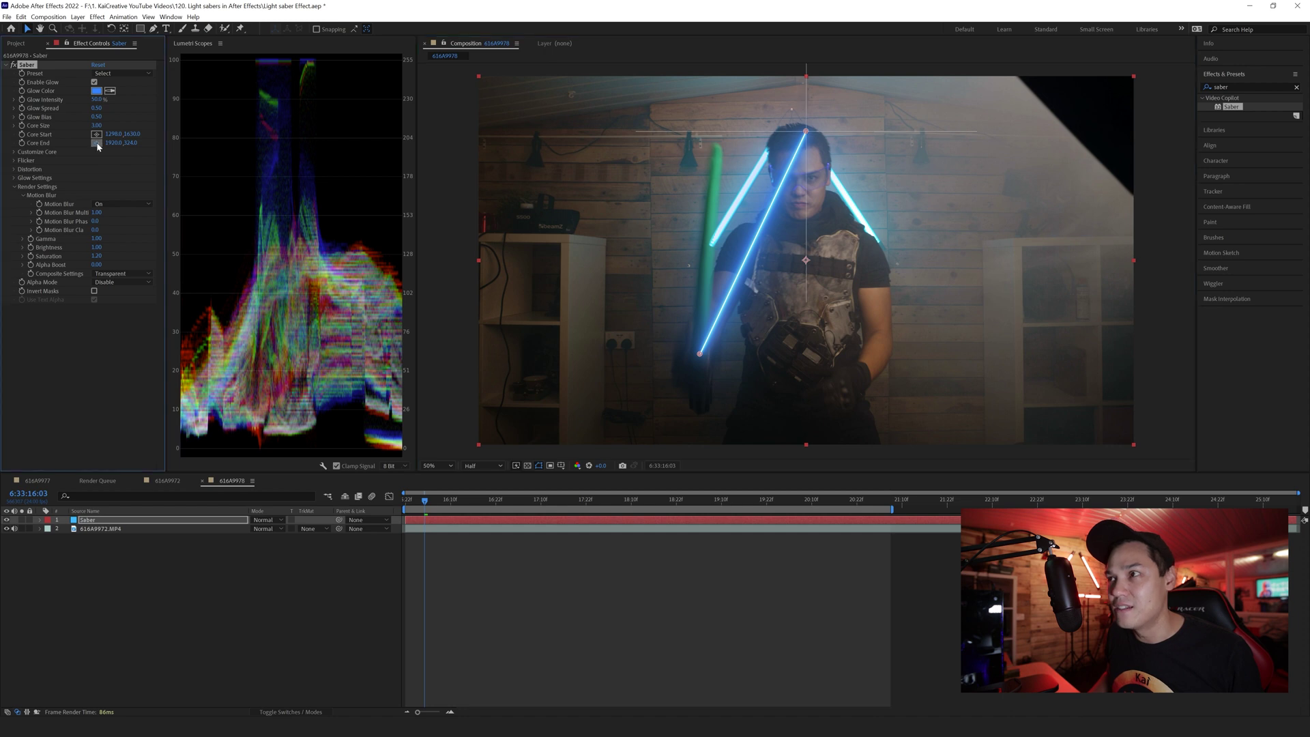
click(718, 146)
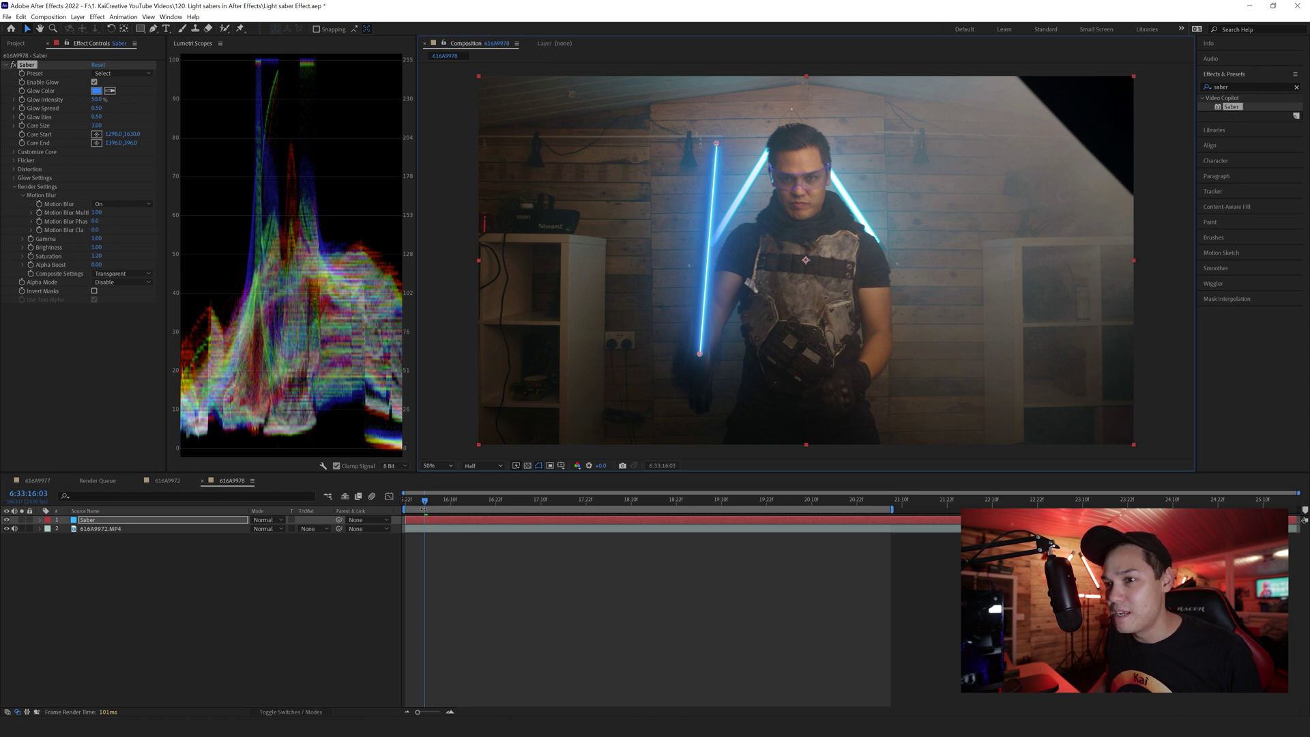
Step: Turn on keyframing for Core Start and Core End at 6:33:16:03
drag(425, 505, 426, 515)
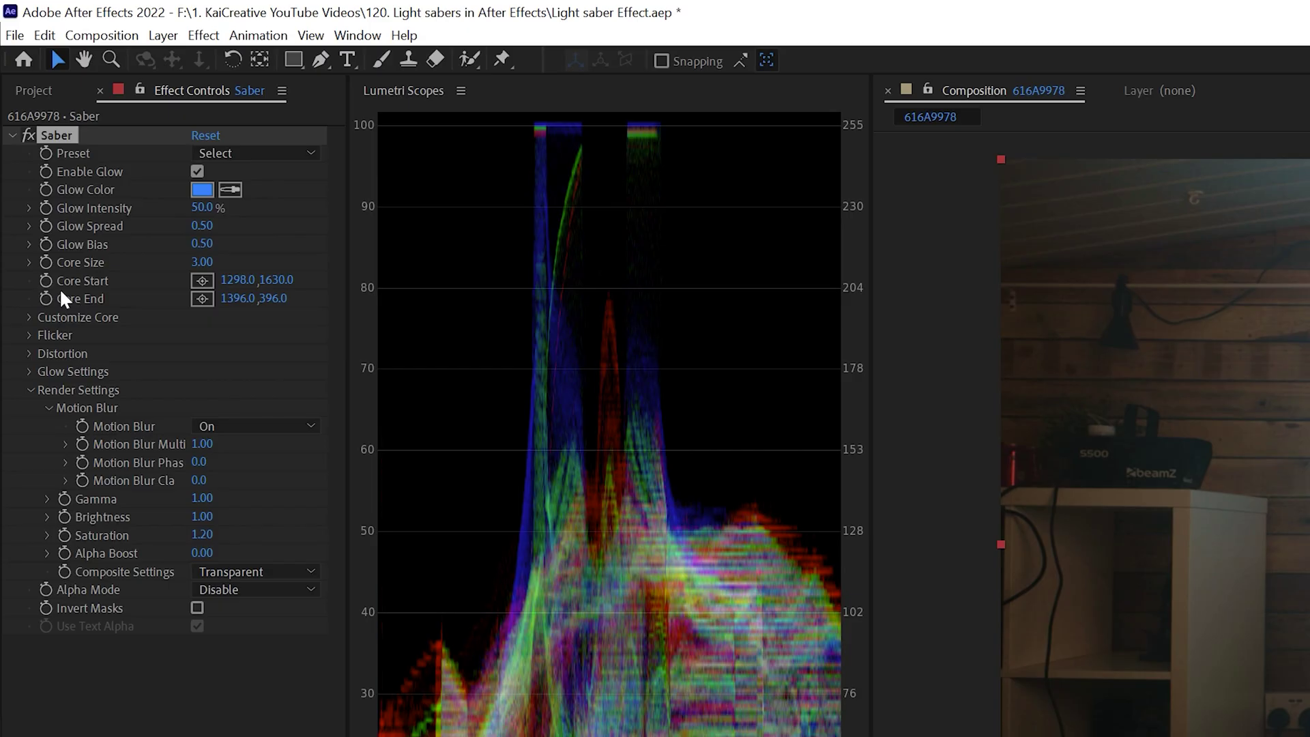
click(48, 281)
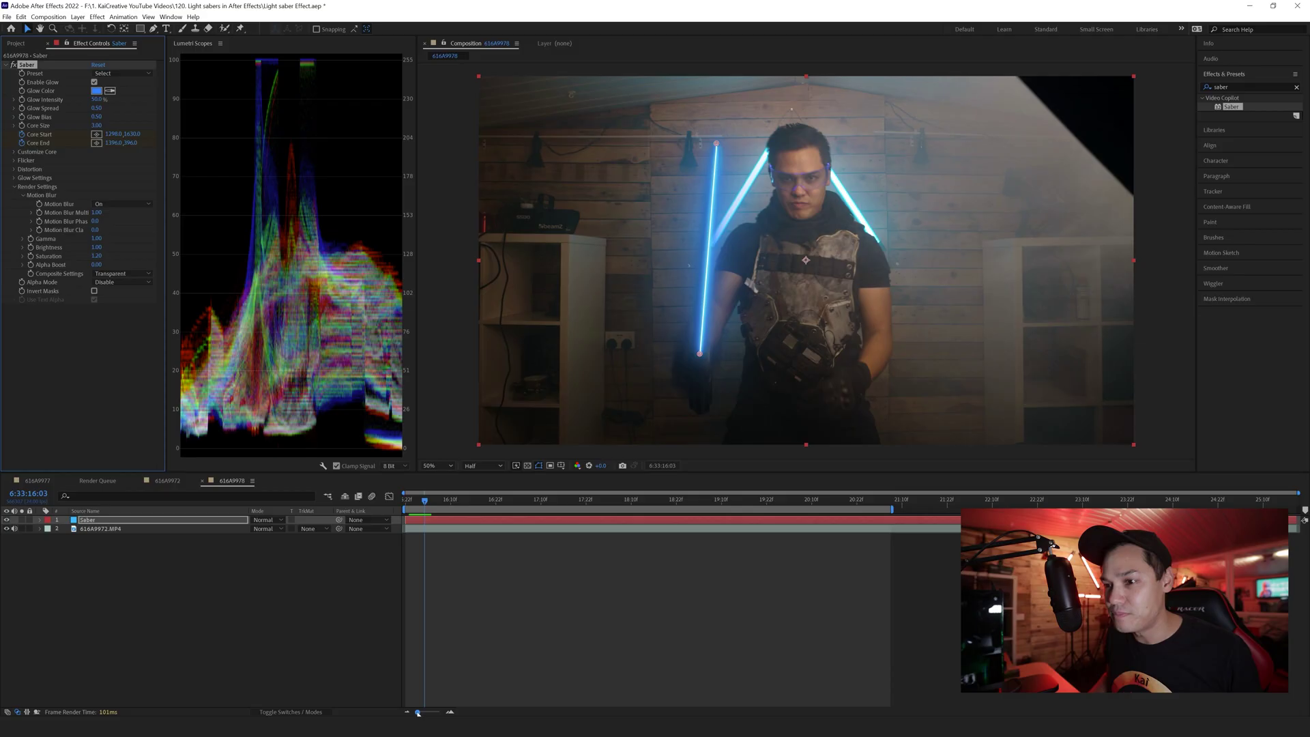
Step: Go back one frame to 6:33:16:02 and lower the Saber layer's opacity so the prop blade underneath is exposed
drag(417, 712, 439, 713)
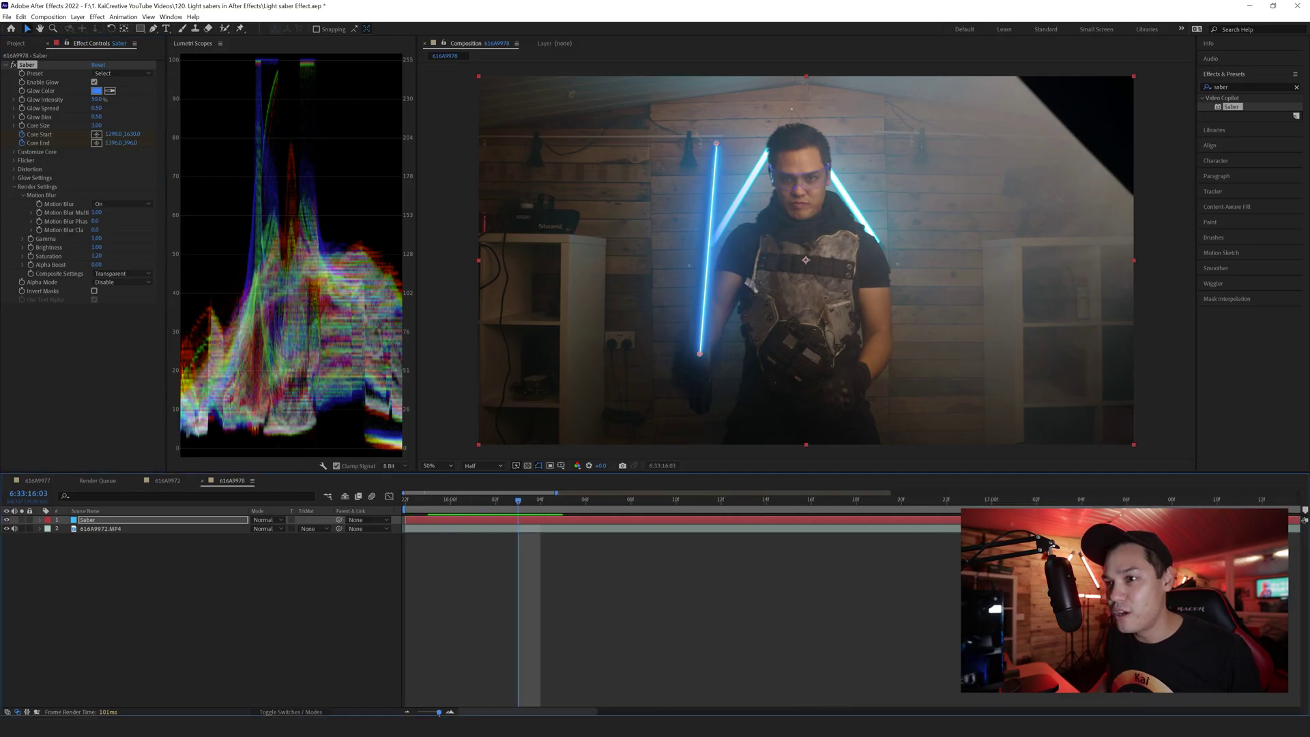
click(503, 501)
click(239, 656)
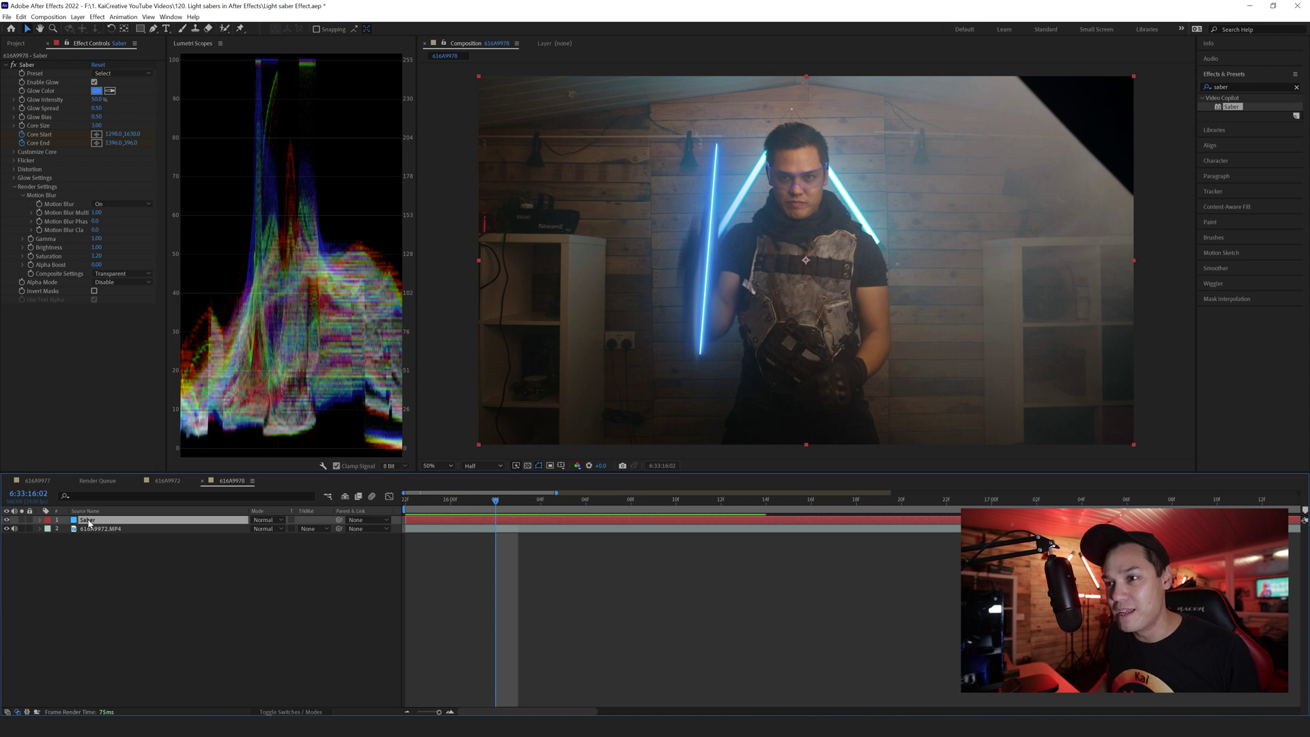
key(t)
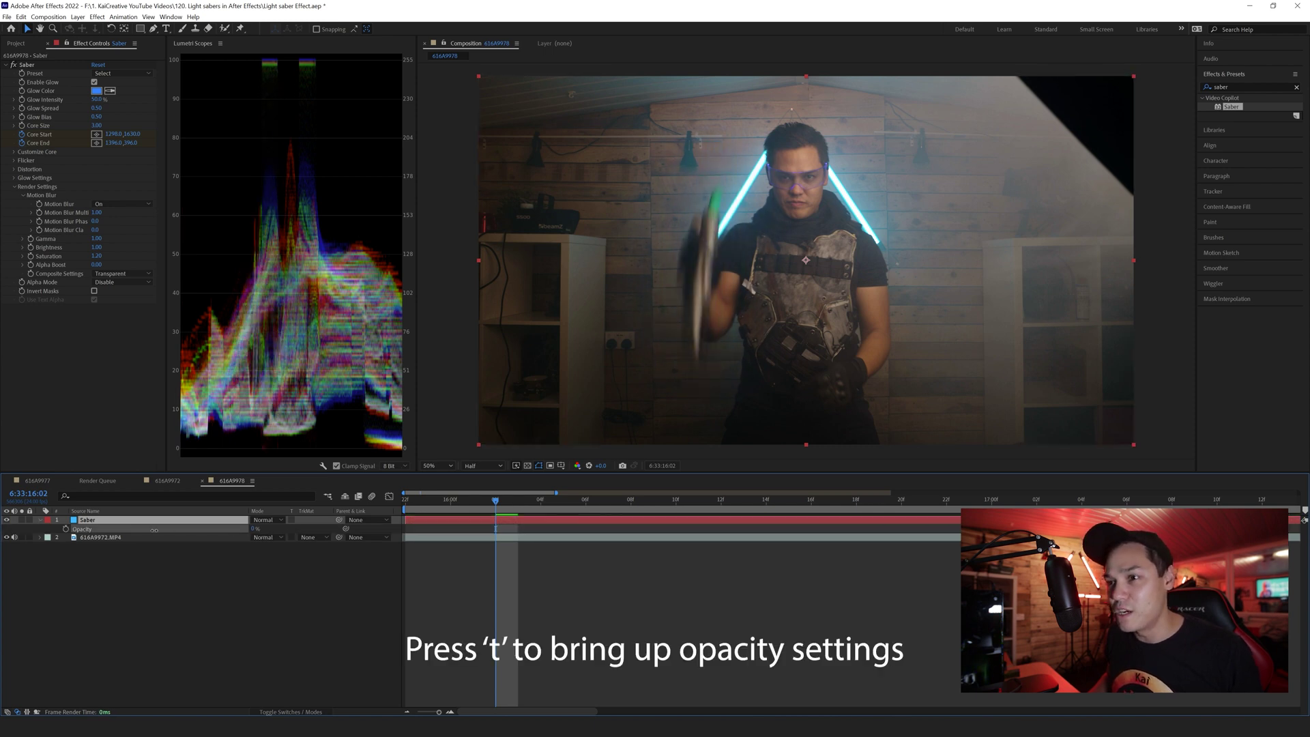
Step: Reveal the Saber layer's keyframes and, at 6:33:16:02, move Core Start and Core End to the base and tip of the short green blade
click(26, 65)
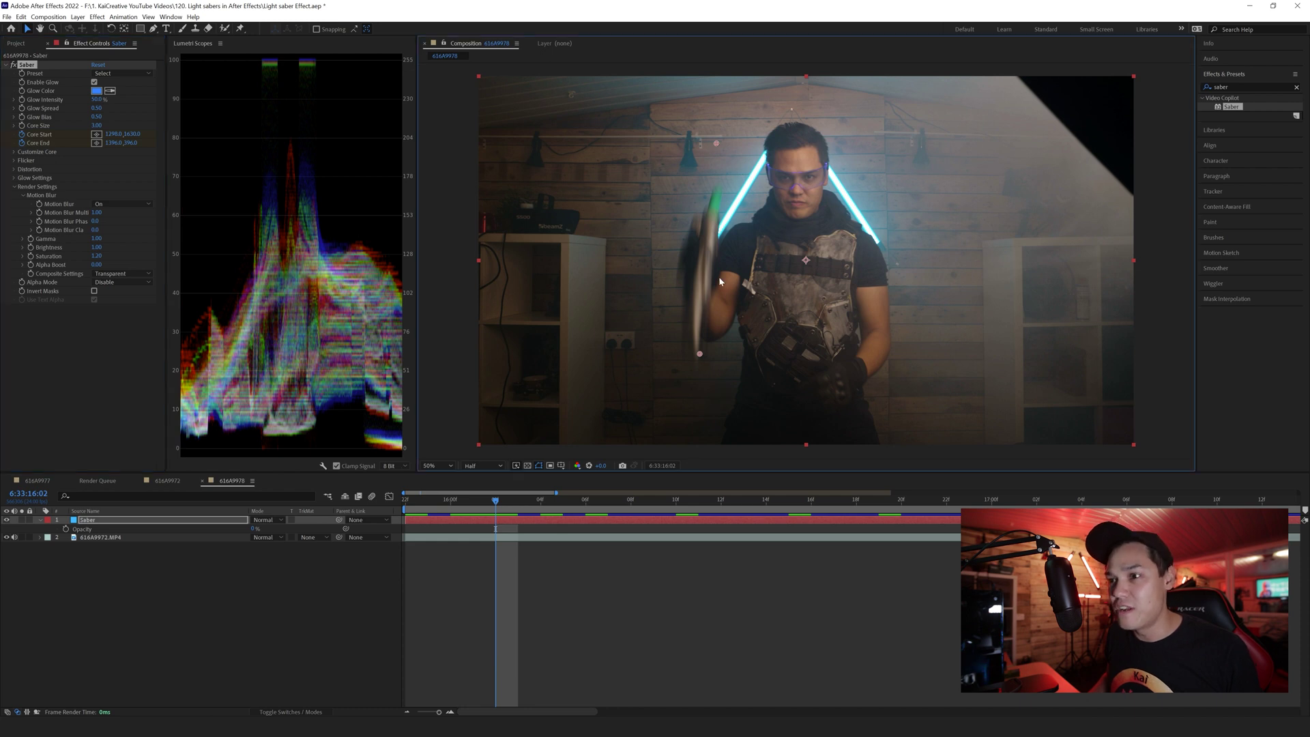
click(472, 522)
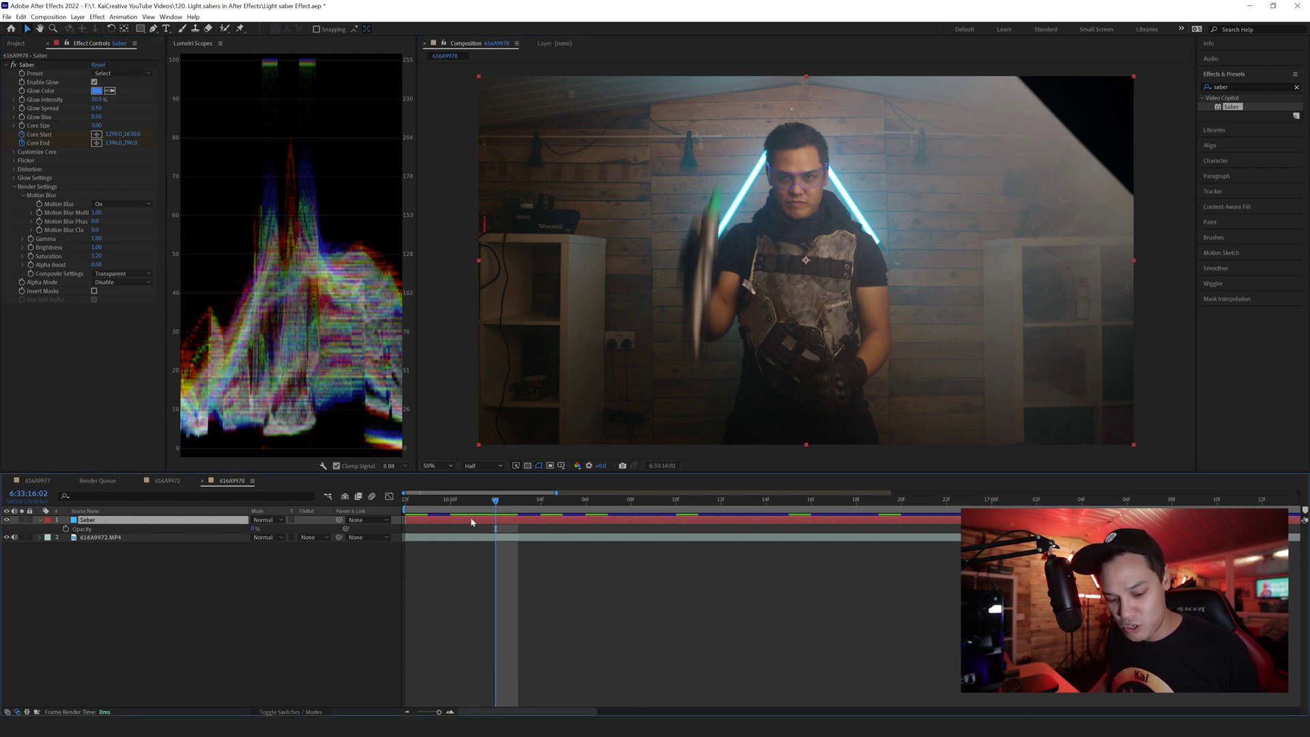
key(u)
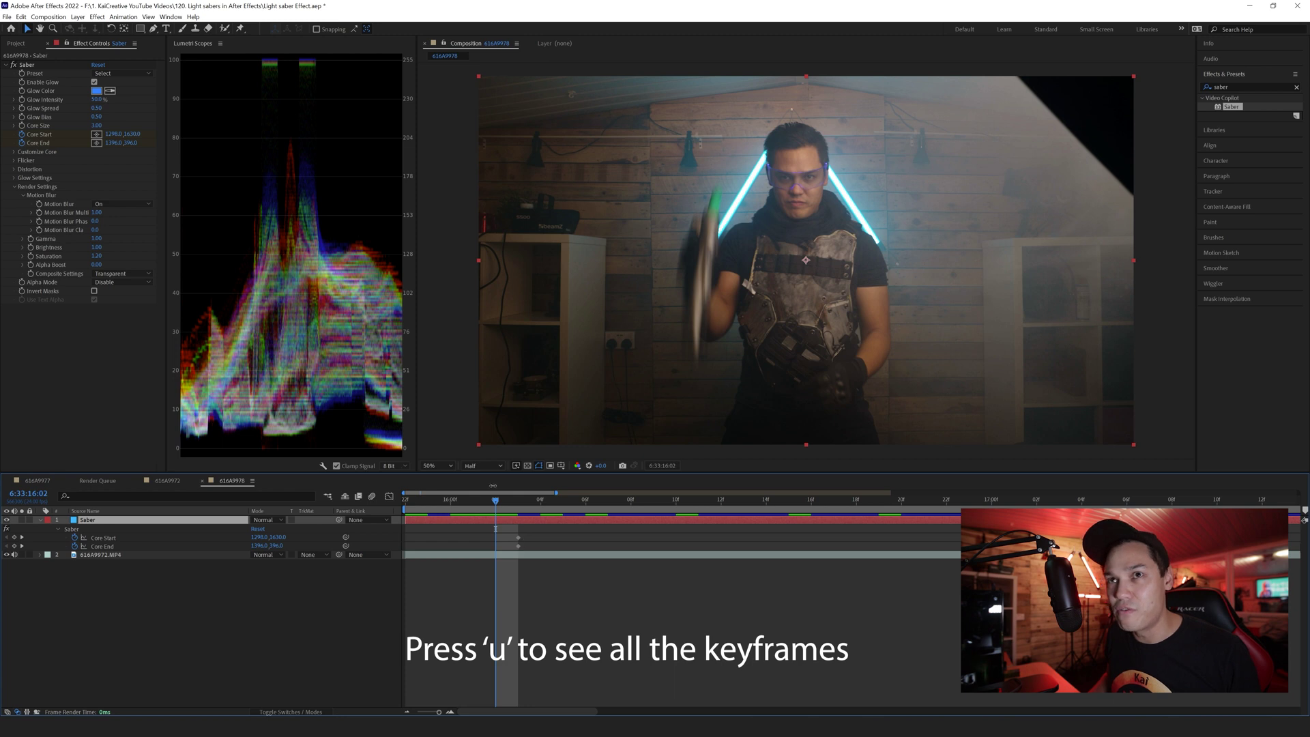
click(27, 64)
drag(699, 355, 714, 218)
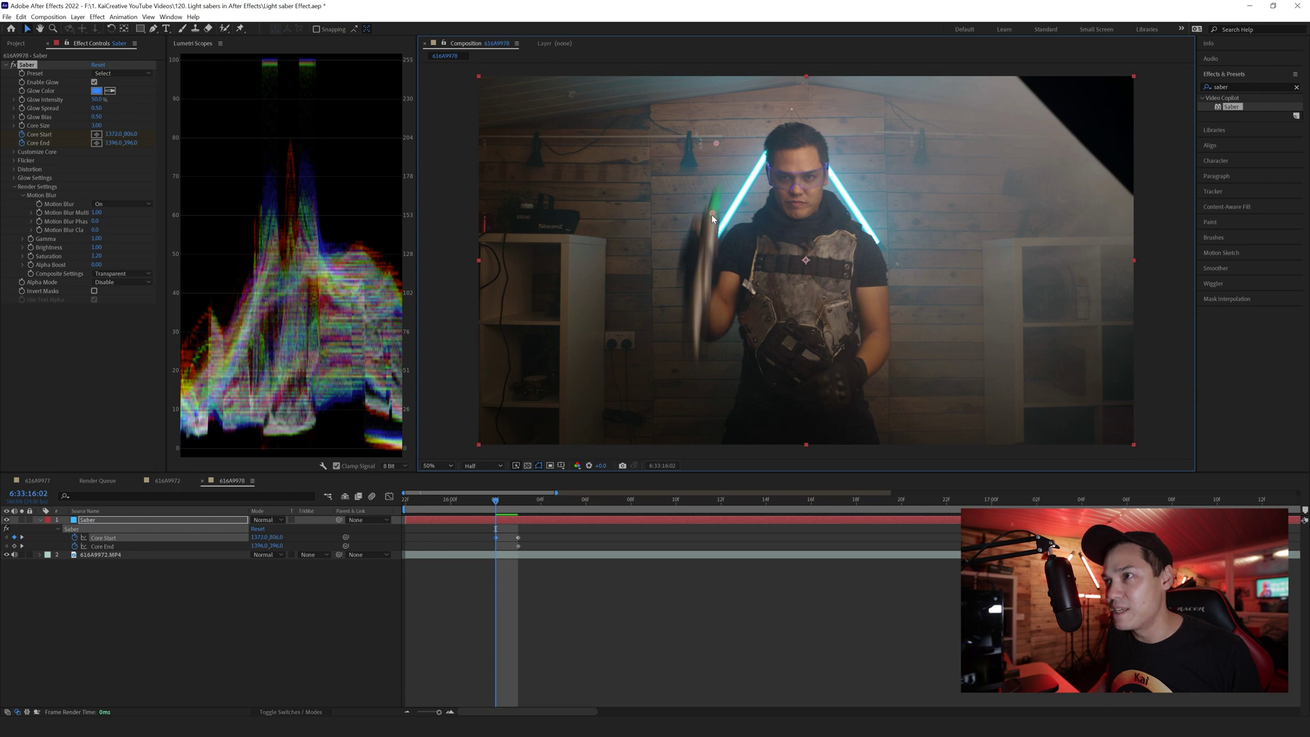
drag(717, 144, 719, 189)
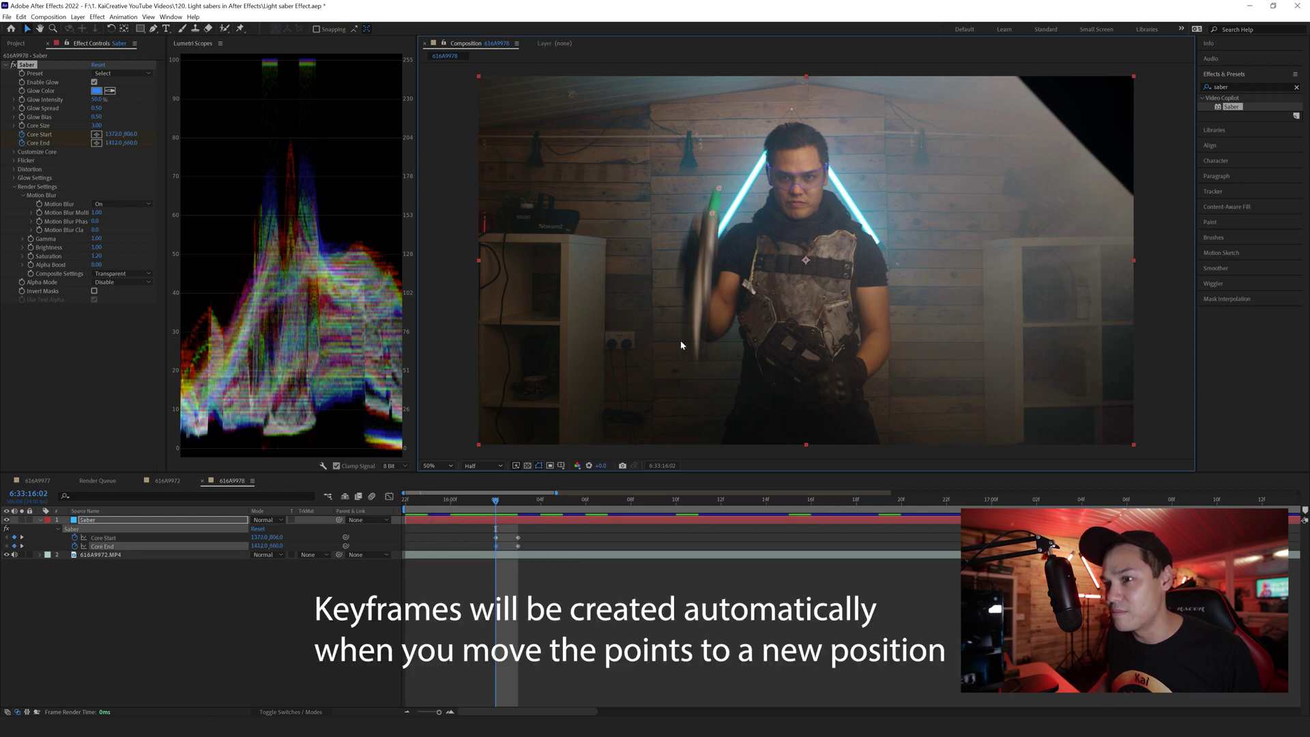
Step: Trim the start of the Saber layer to 6:33:16:02, the first frame where the green blade needs the effect
click(469, 502)
drag(469, 503, 503, 517)
click(417, 522)
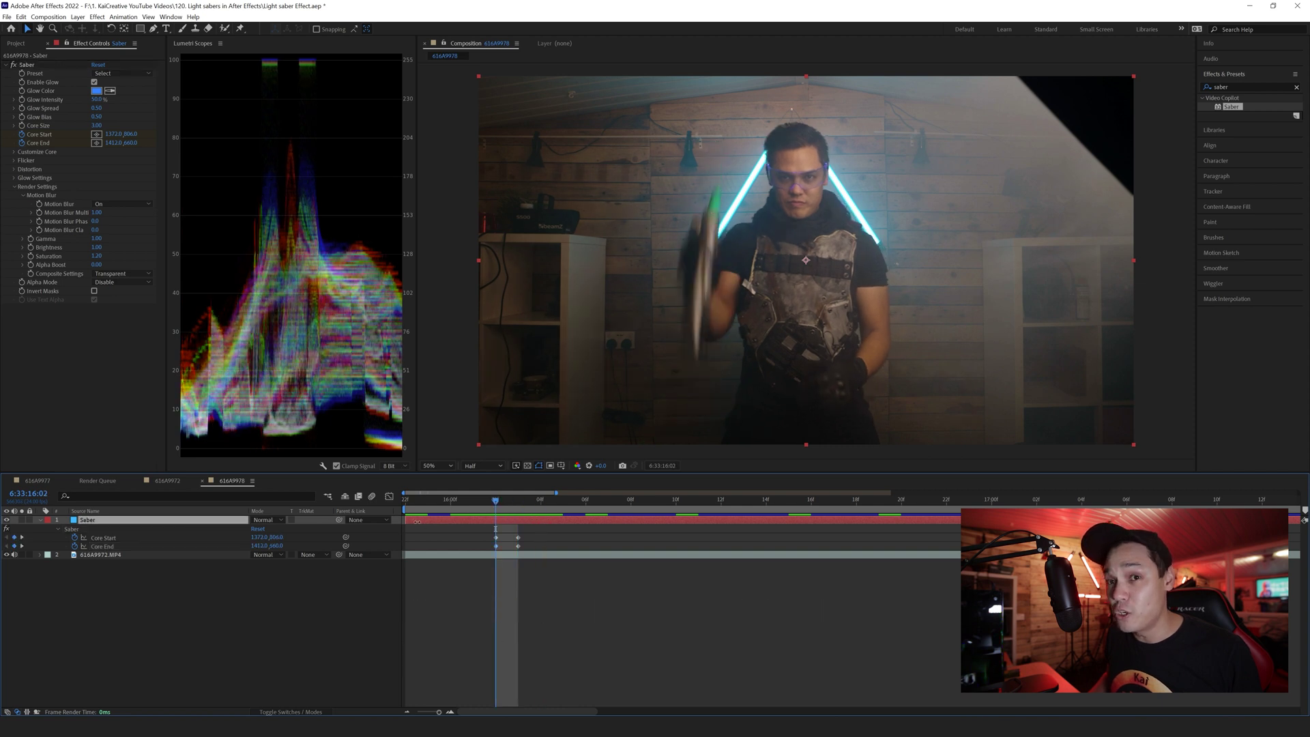
drag(420, 522, 496, 524)
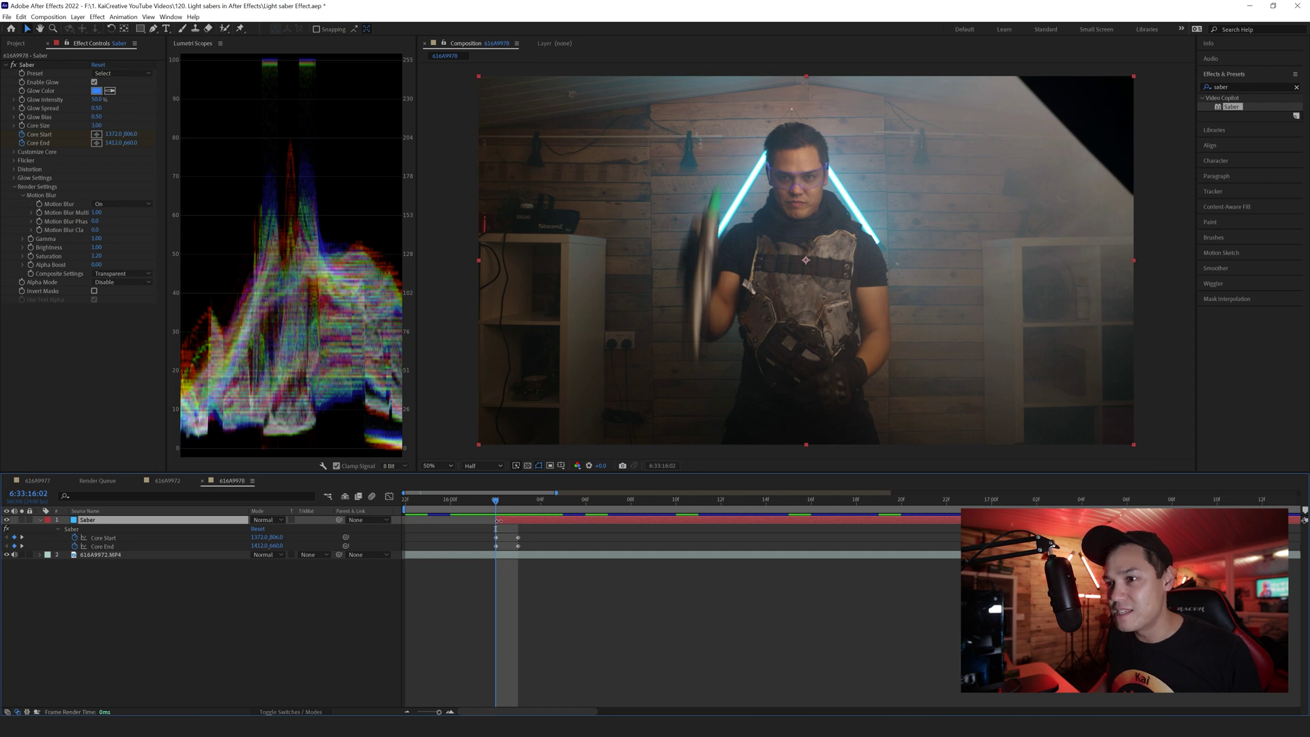
Step: At 6:33:16:04, move Core Start to the green blade's base and Core End below the frame edge at (724, 2438), following the blade's direction
drag(499, 503, 532, 516)
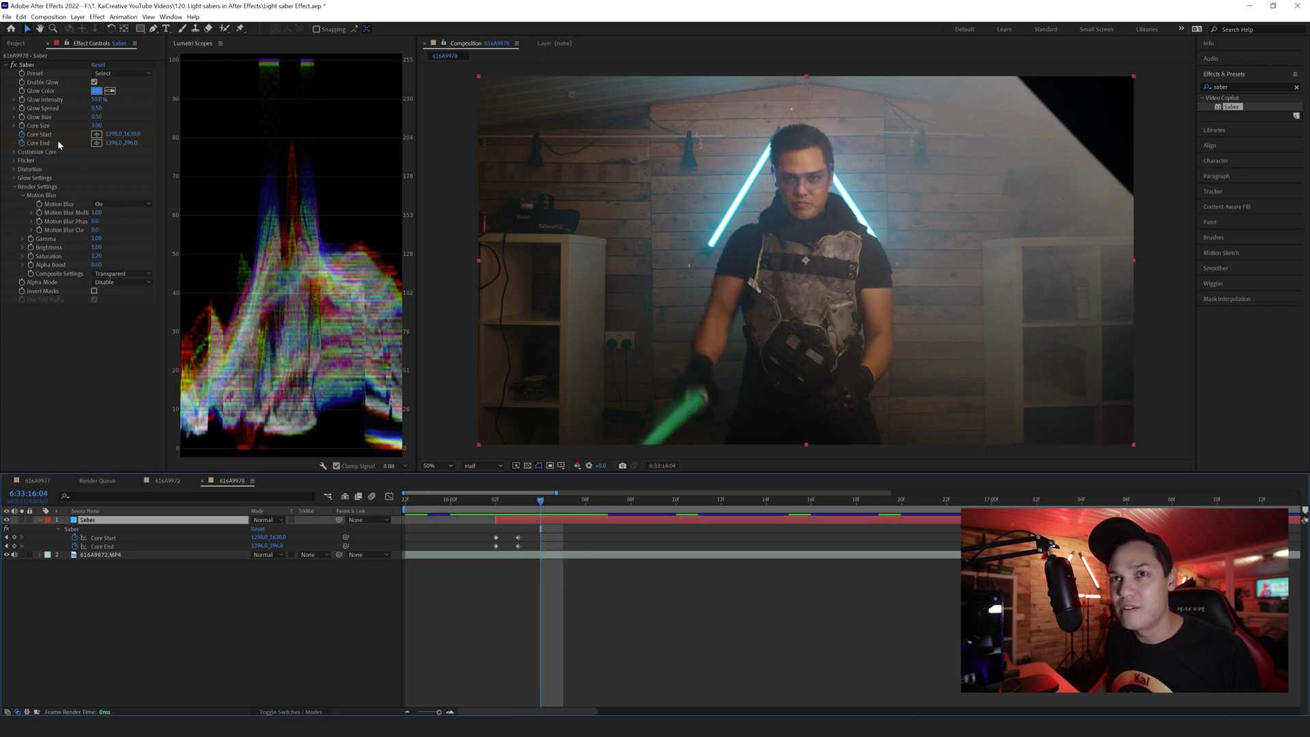
click(32, 65)
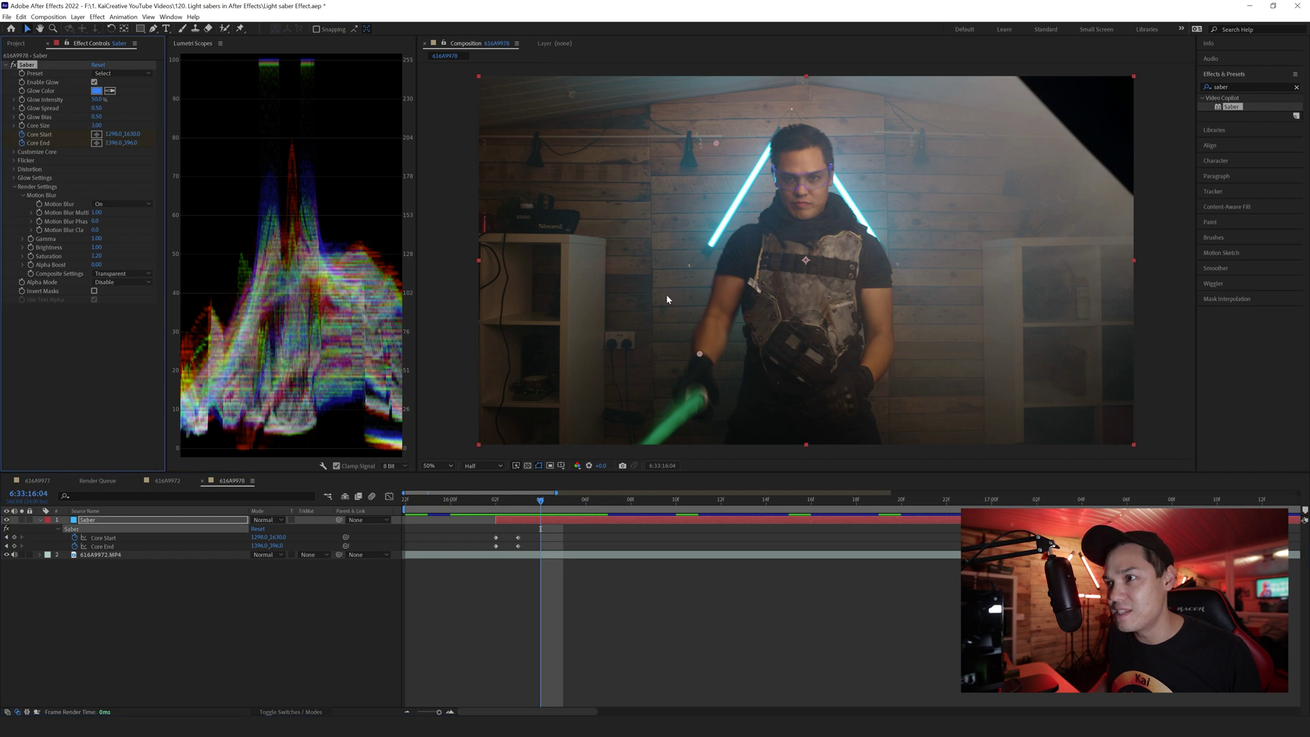
drag(700, 355, 702, 401)
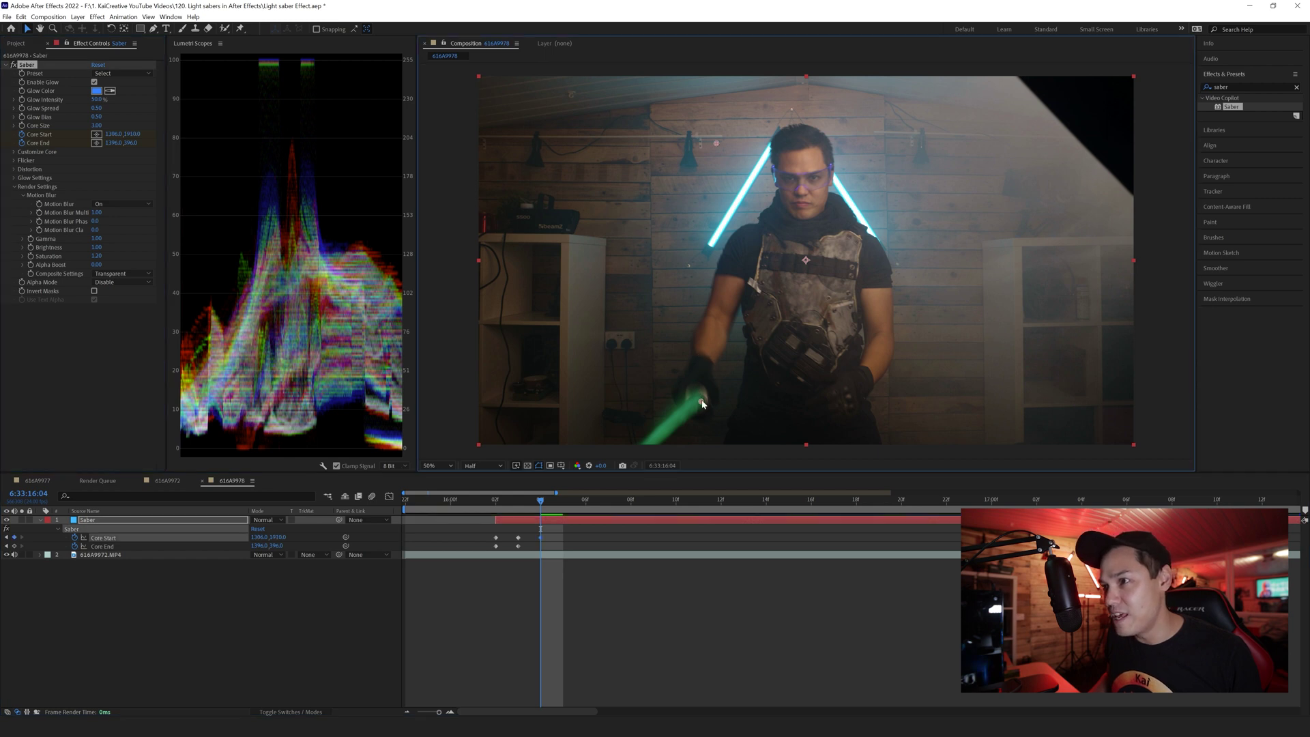
drag(716, 144, 644, 445)
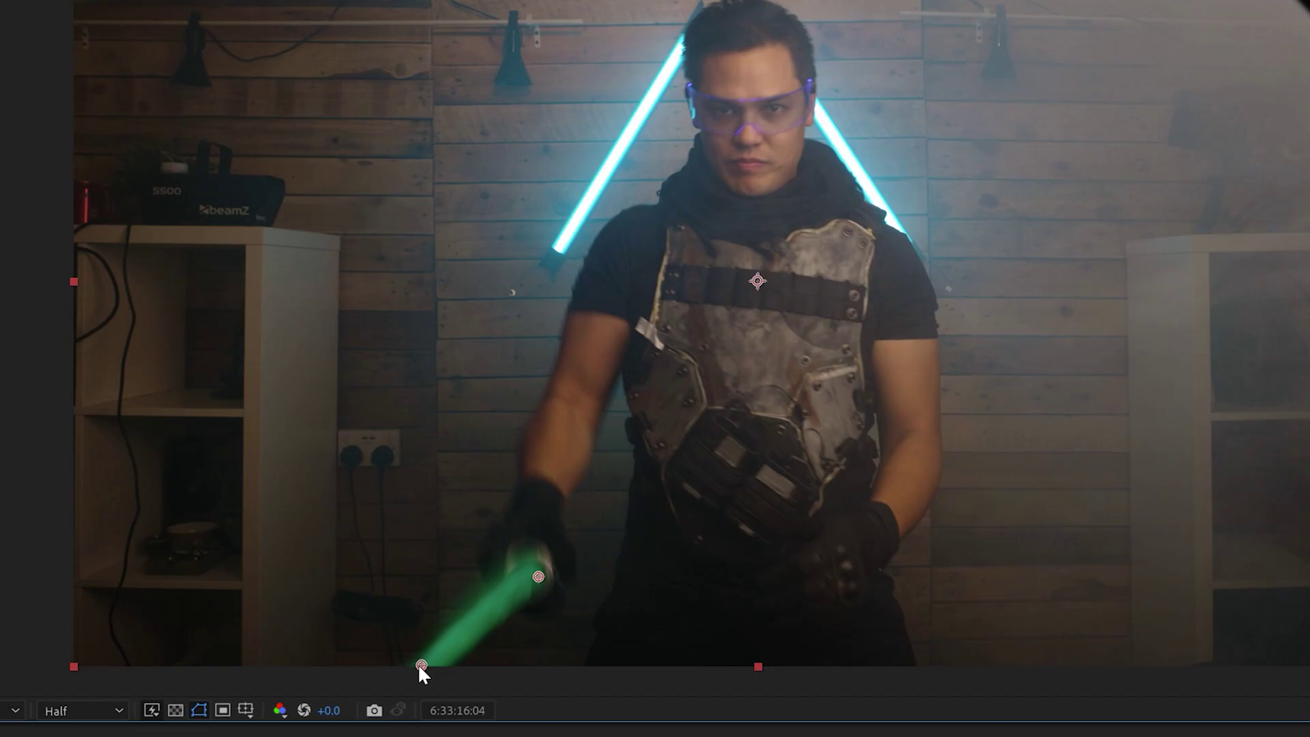
scroll(531, 520, down, 2)
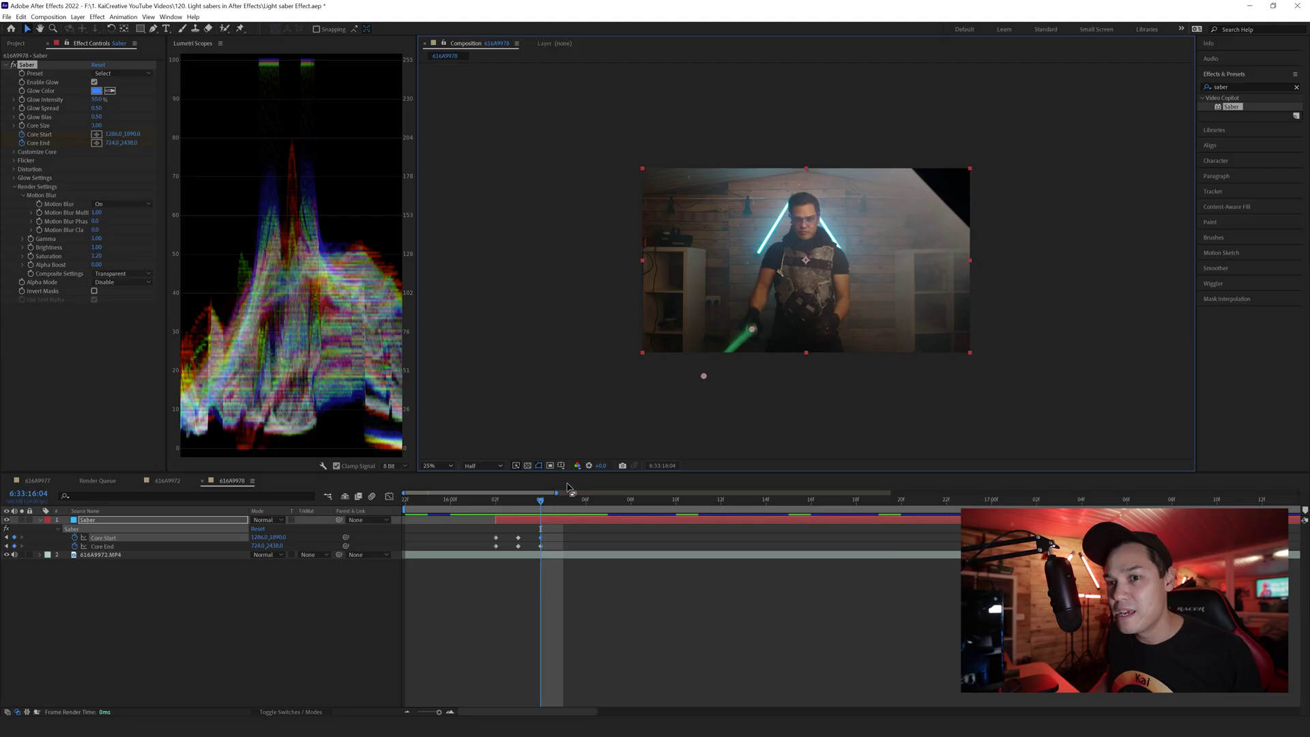
Step: Set the Saber layer's opacity to 100% and check the glowing blade's motion blur around 6:33:16:04
click(100, 523)
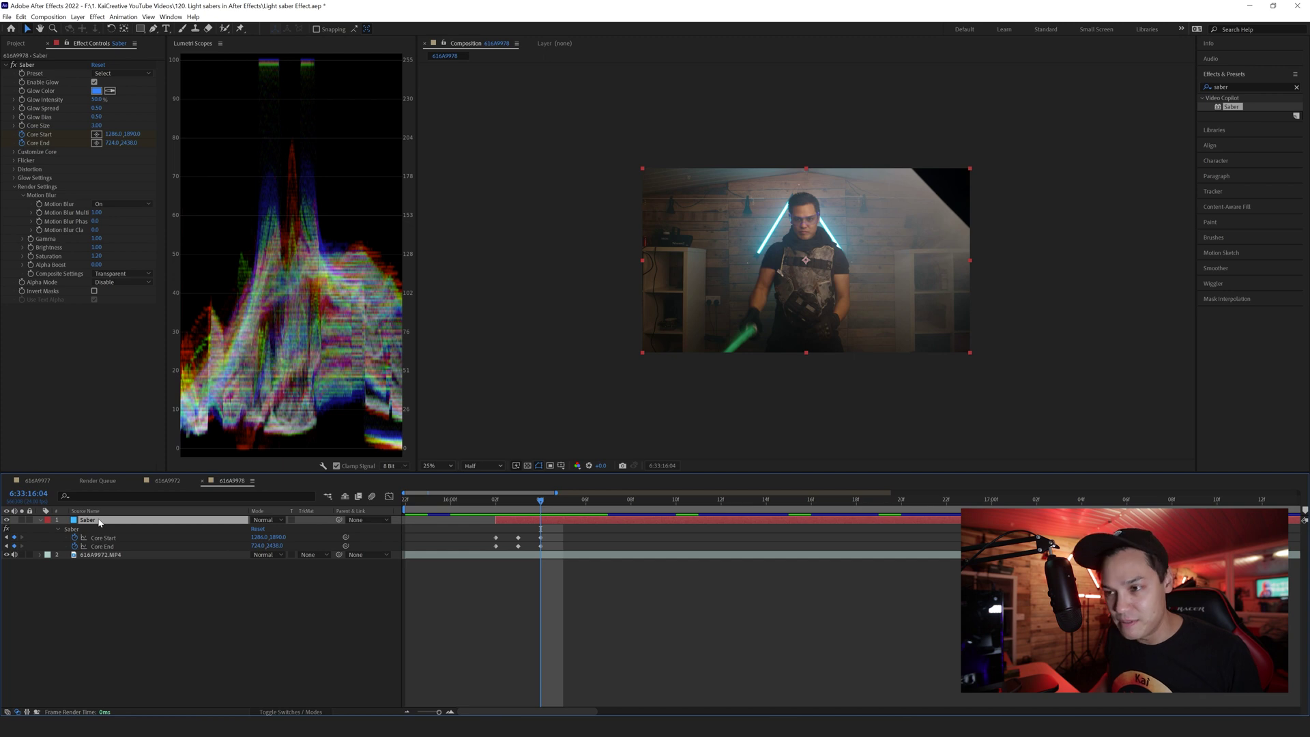
key(t)
key(period)
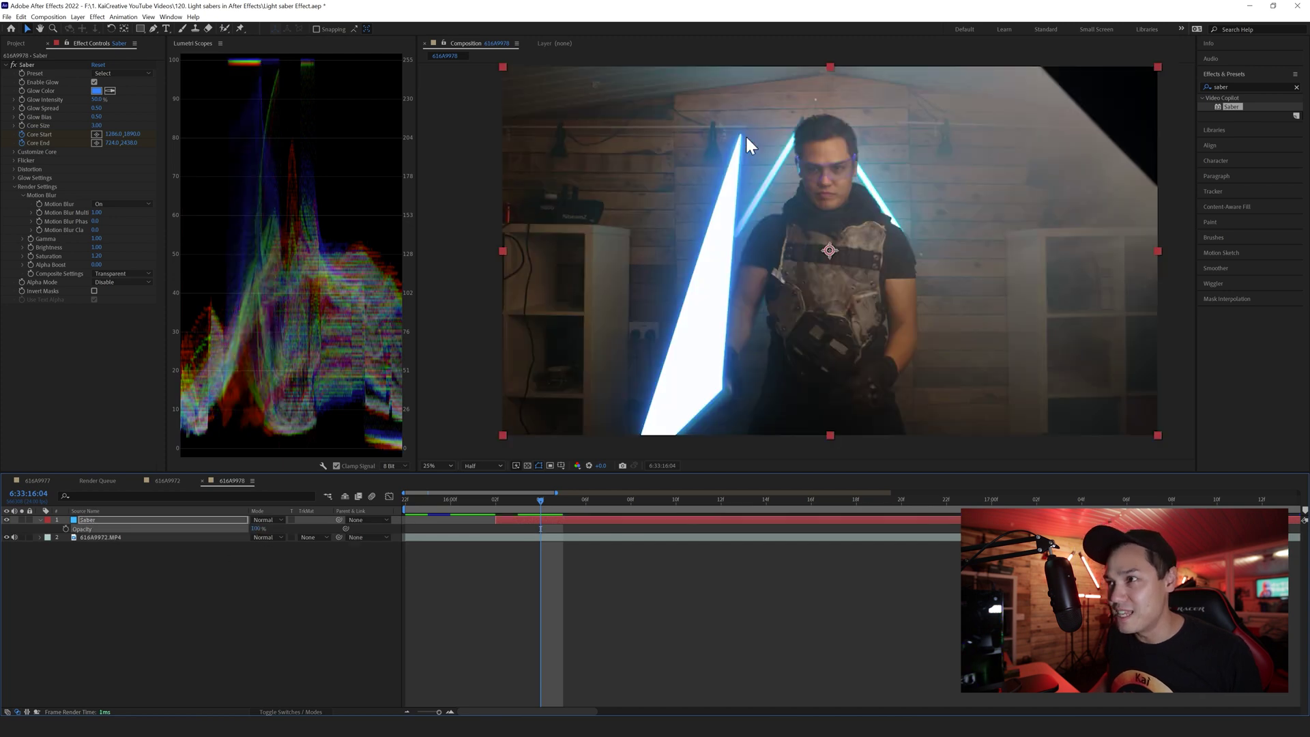
click(528, 502)
mouse_move(529, 504)
mouse_down()
mouse_move(499, 503)
mouse_move(543, 506)
mouse_up()
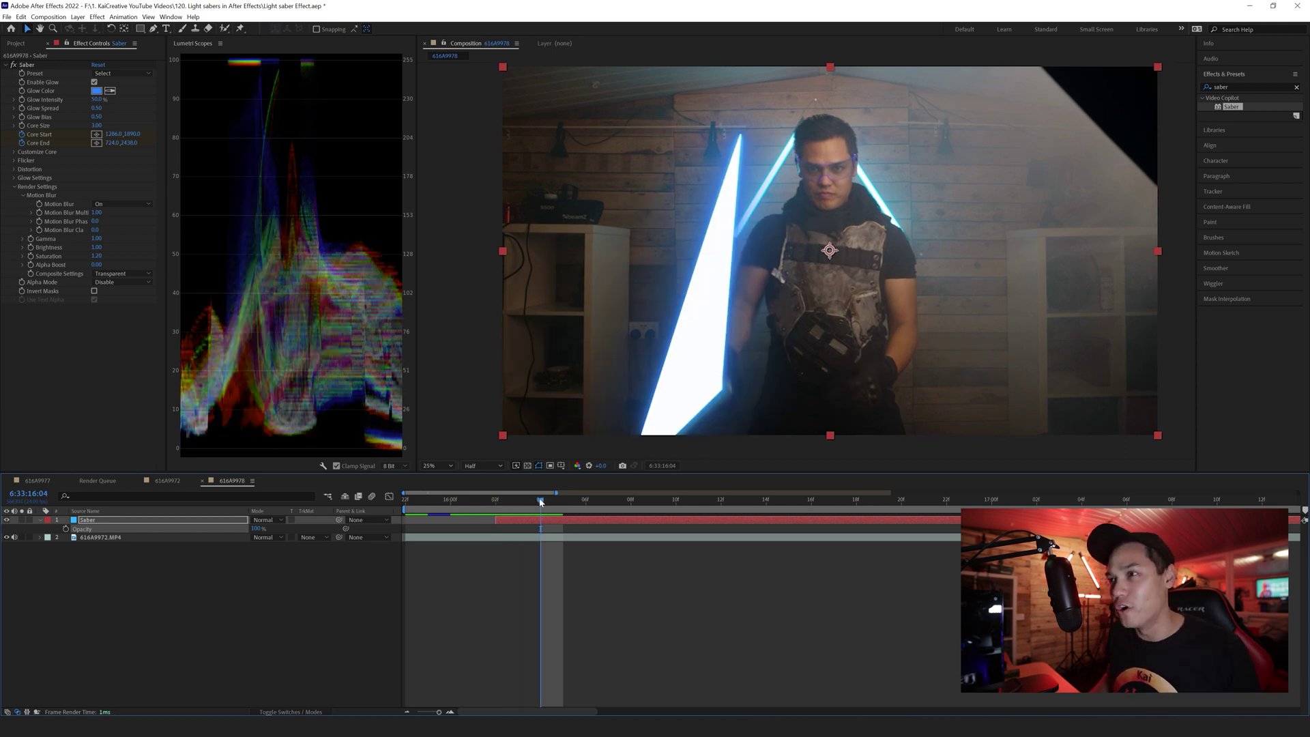
Step: Advance to 6:33:16:08 and reveal all of the Saber layer's keyframes
drag(542, 500, 601, 523)
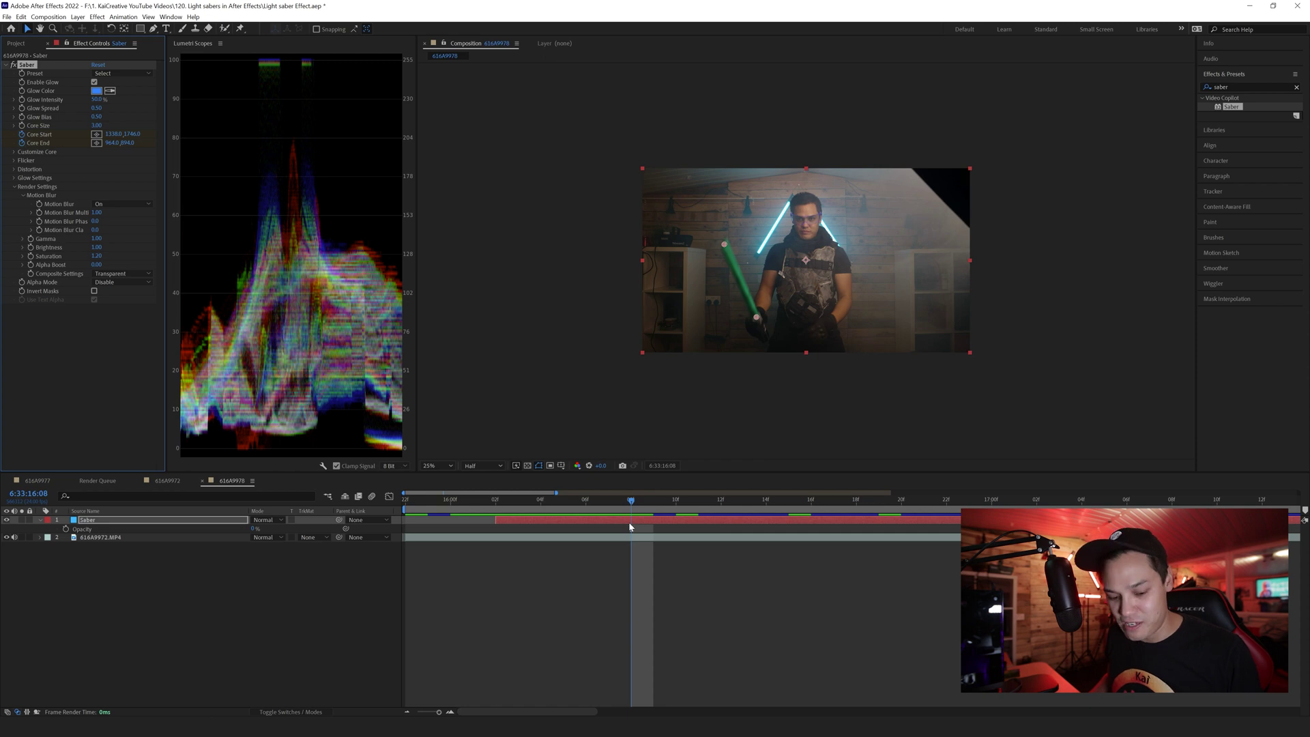
key(u)
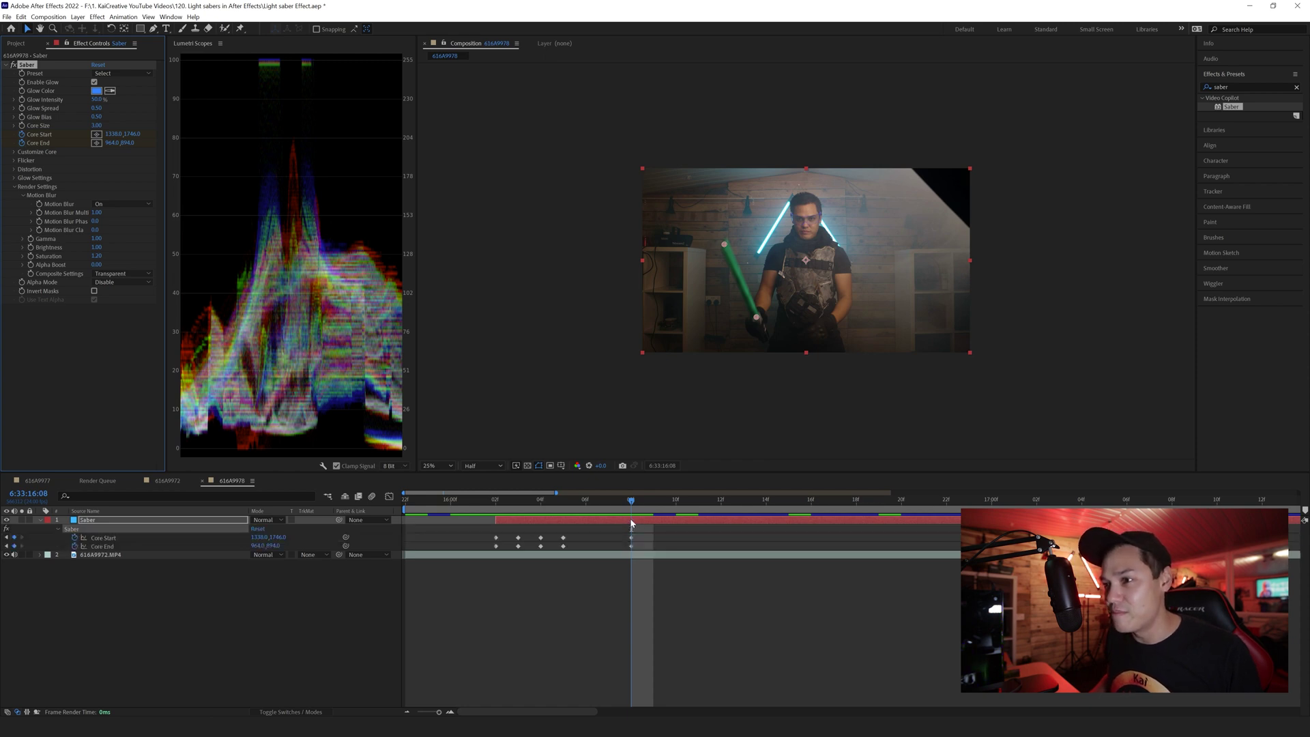
click(582, 523)
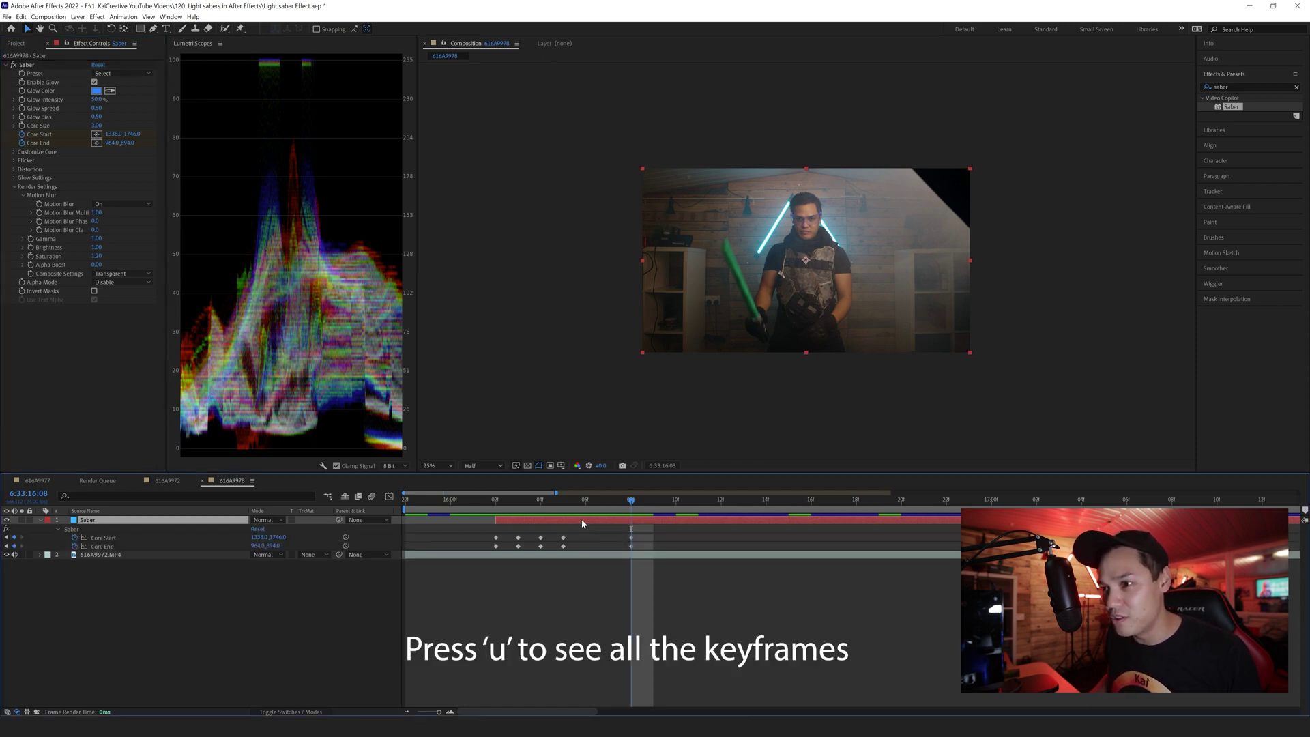
Step: Work back through the in-between frames 6:33:16:07 and 6:33:16:06, moving Core End onto the green blade's tip in each
click(623, 503)
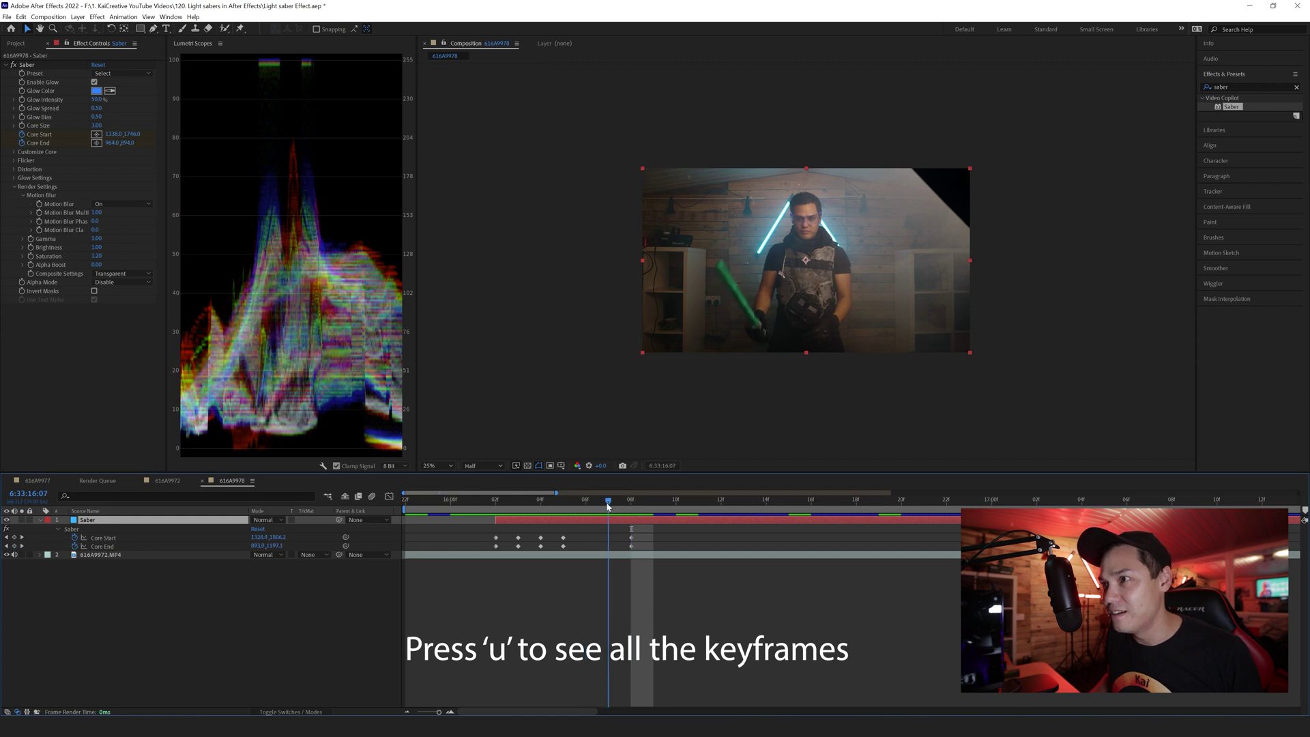
click(27, 64)
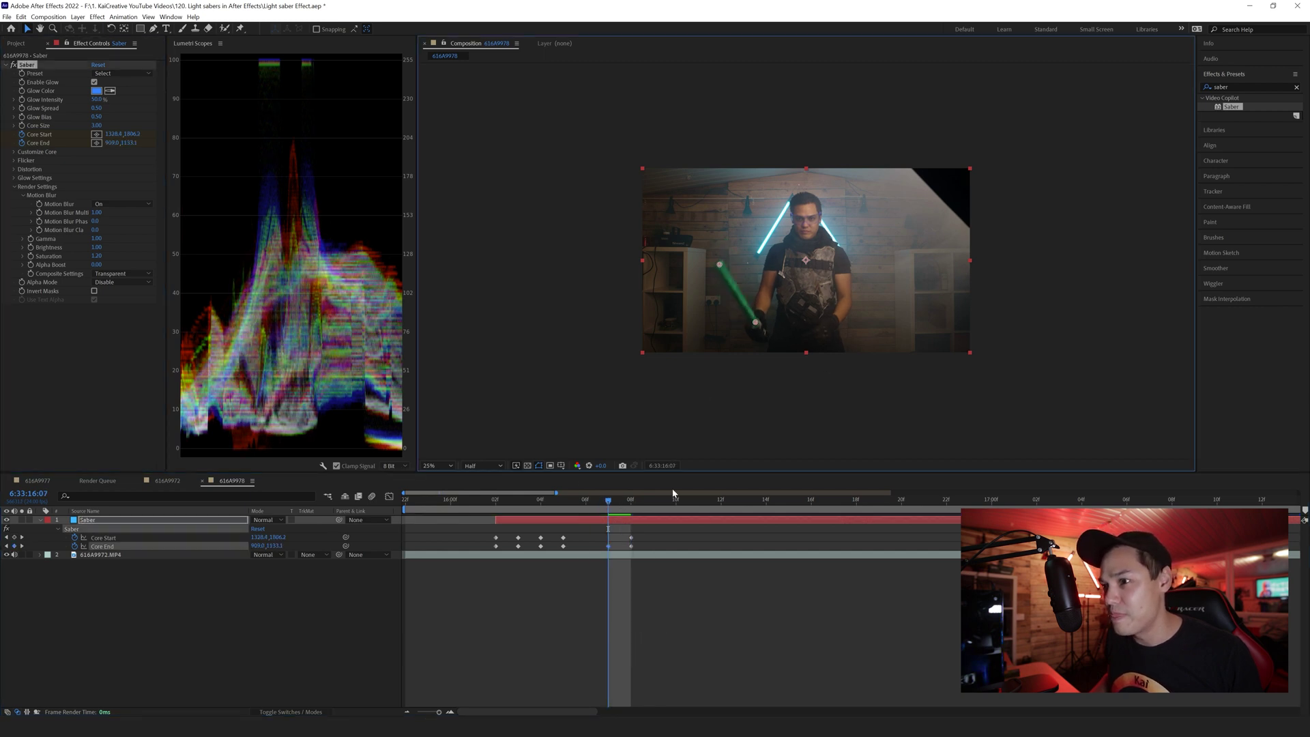
click(585, 503)
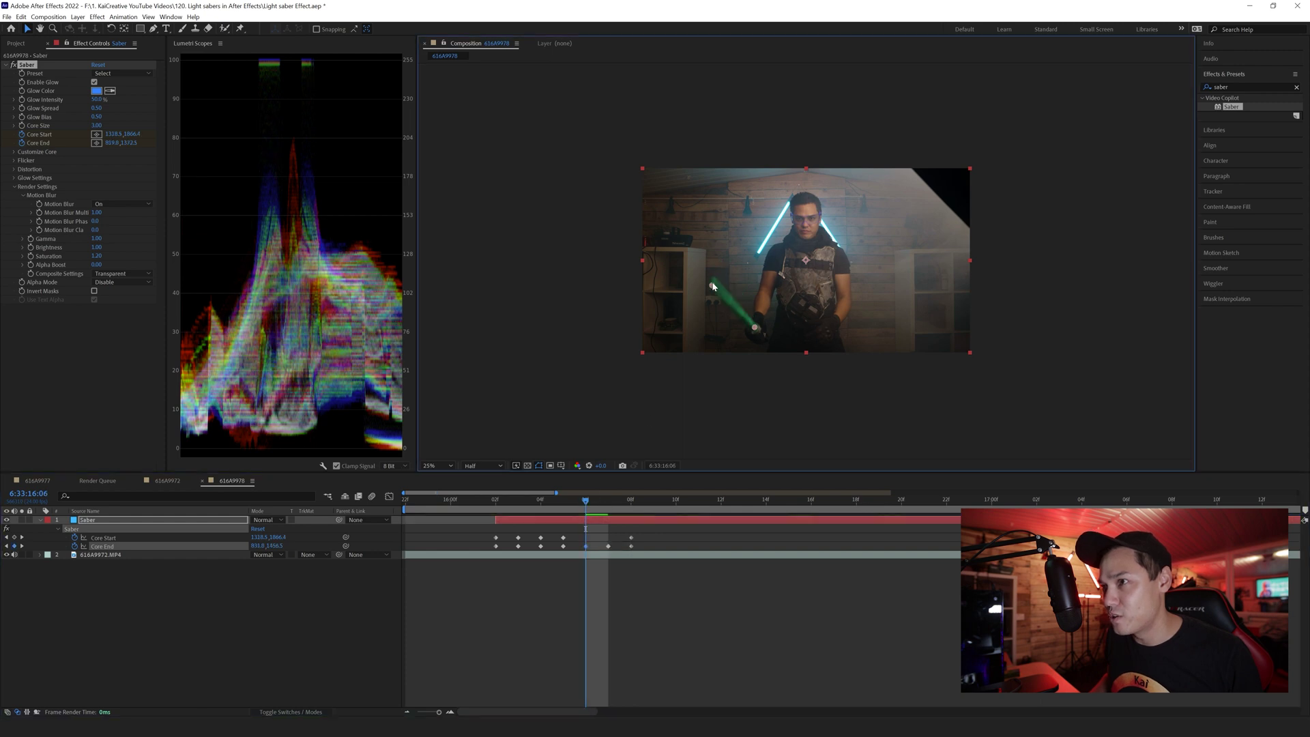
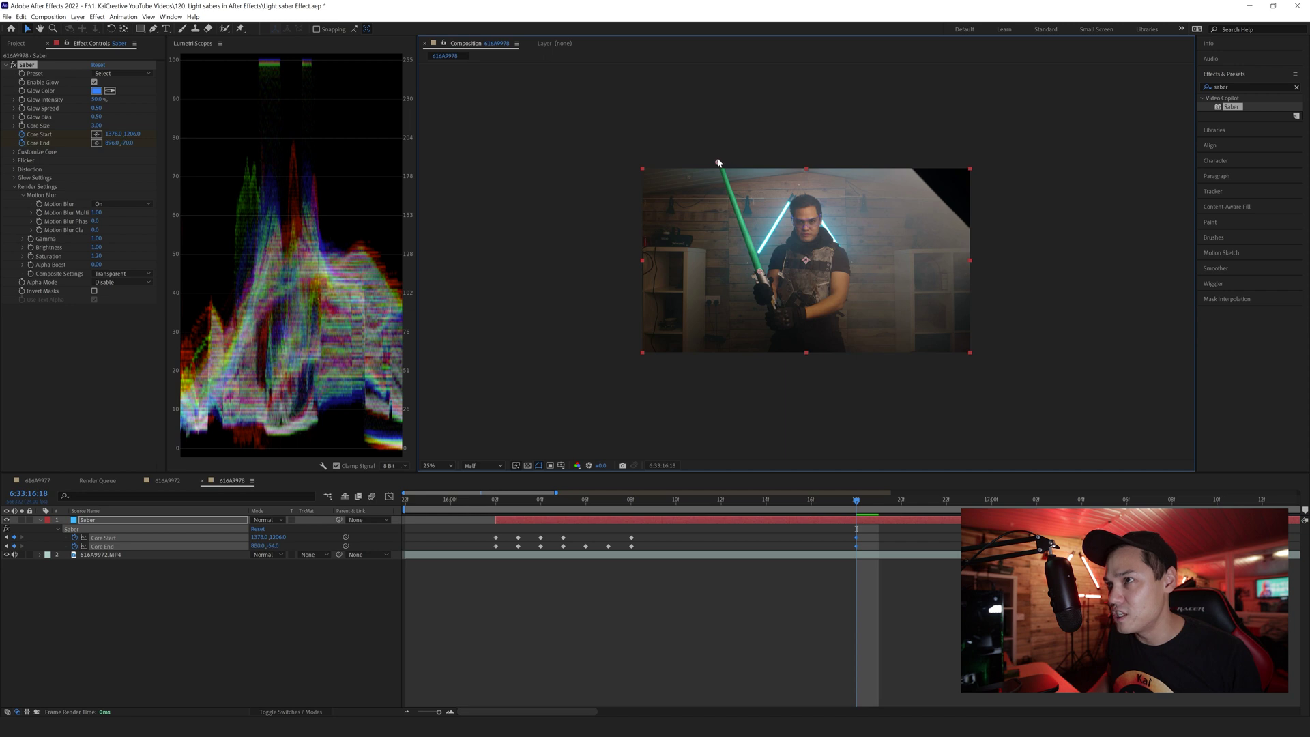
Step: Advance ten frames to 6:33:17:04, then move Core Start to the green blade's base and Core End just above the frame edge along the blade
drag(439, 712, 426, 712)
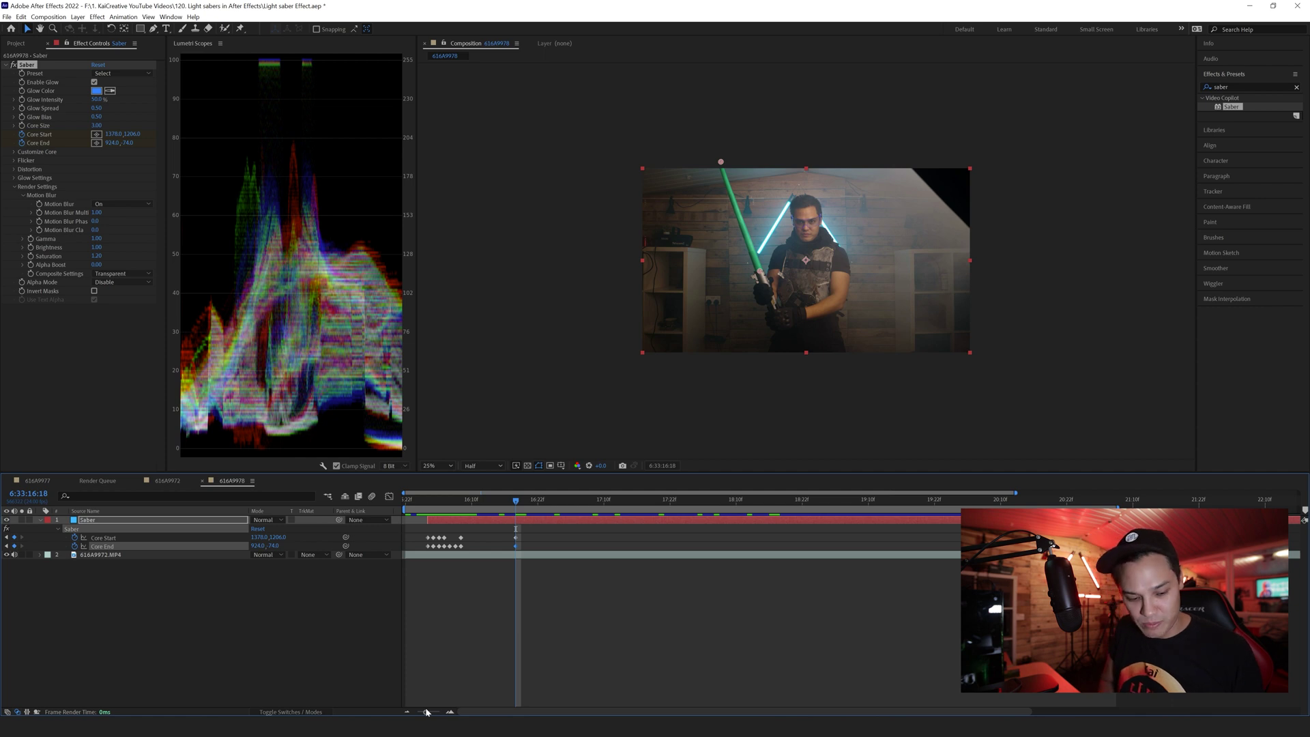
key(shift+Page_Down)
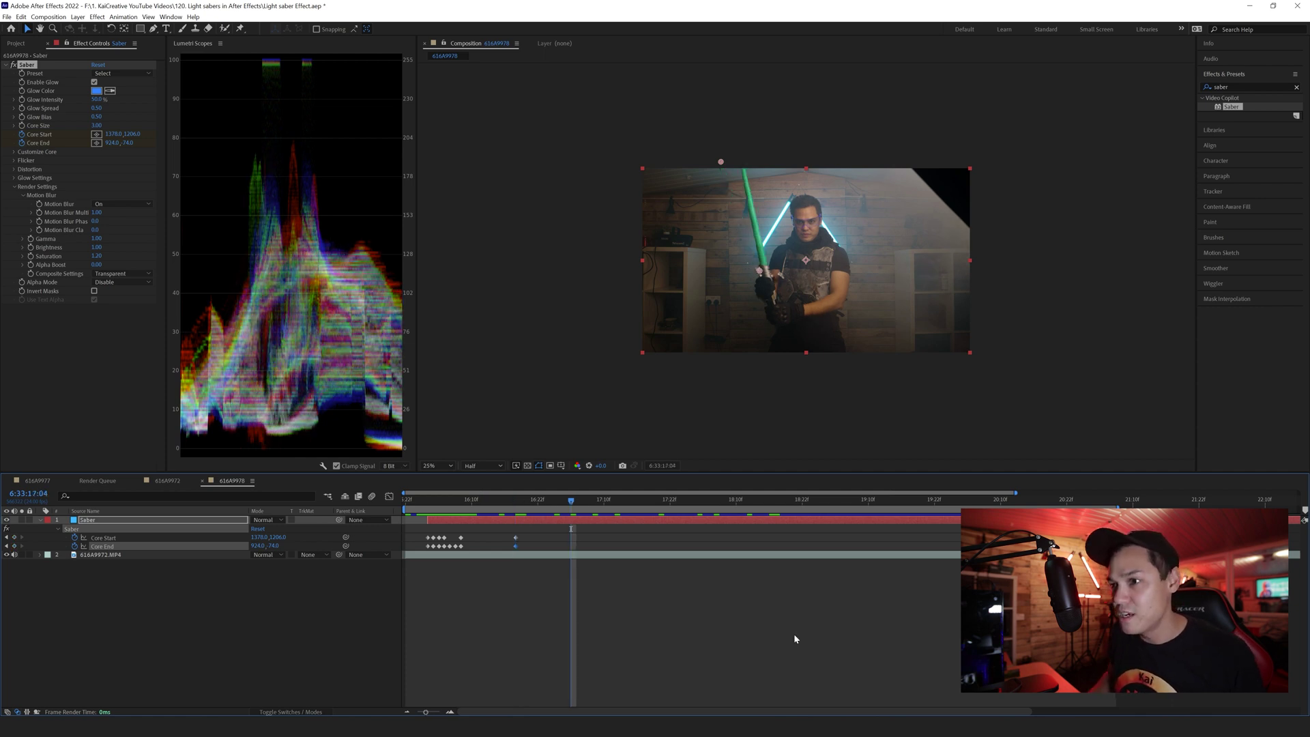
drag(760, 271, 763, 264)
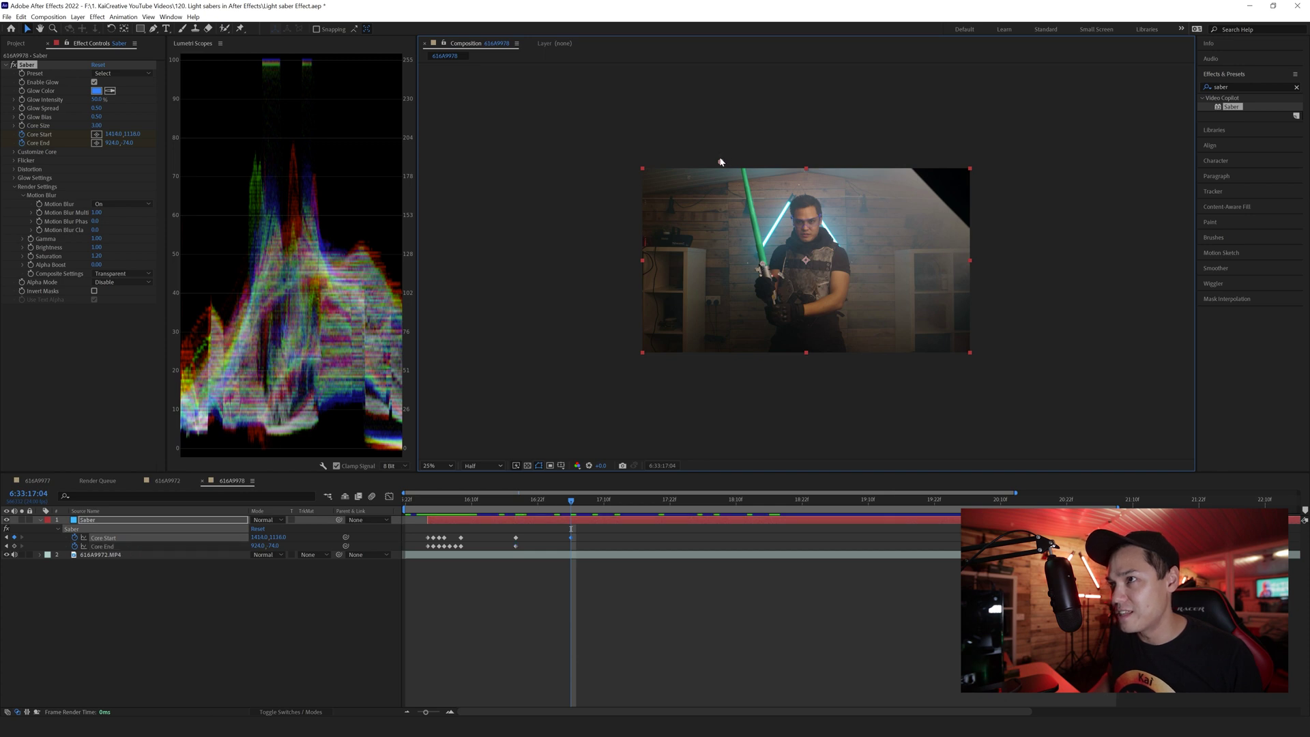
click(722, 161)
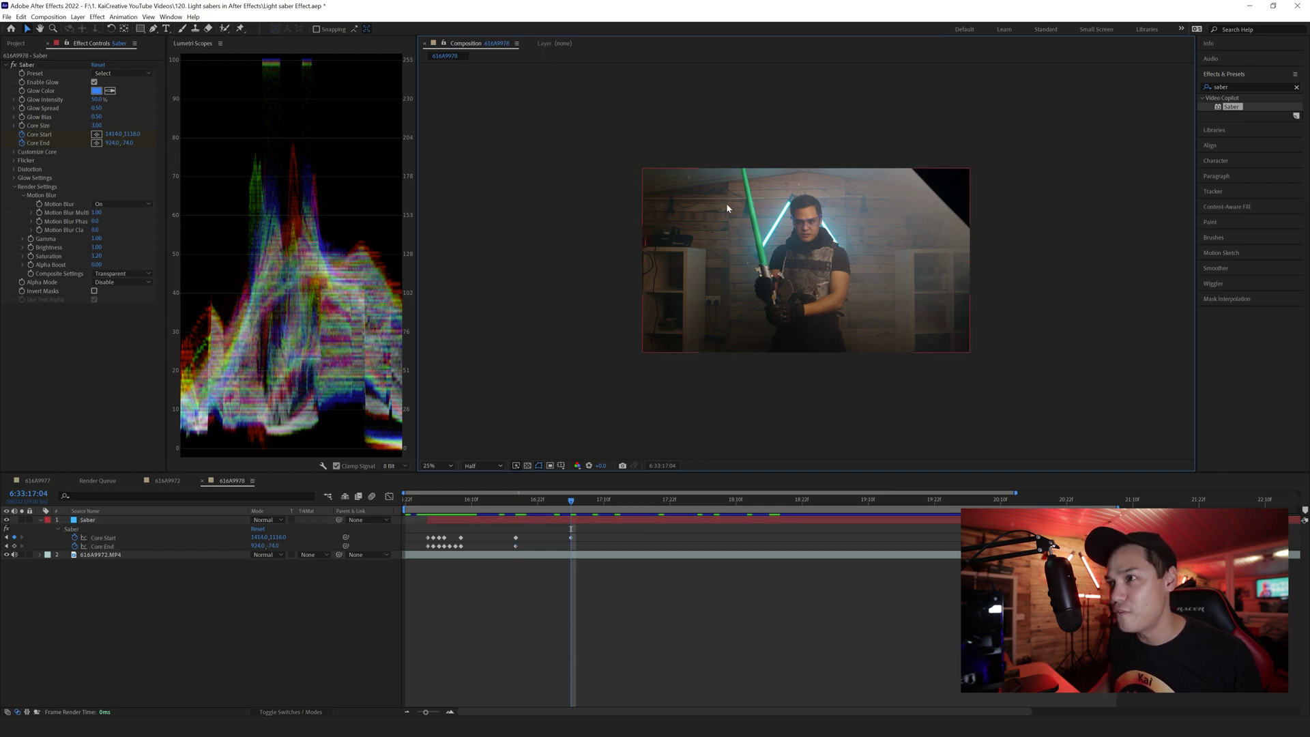
click(27, 65)
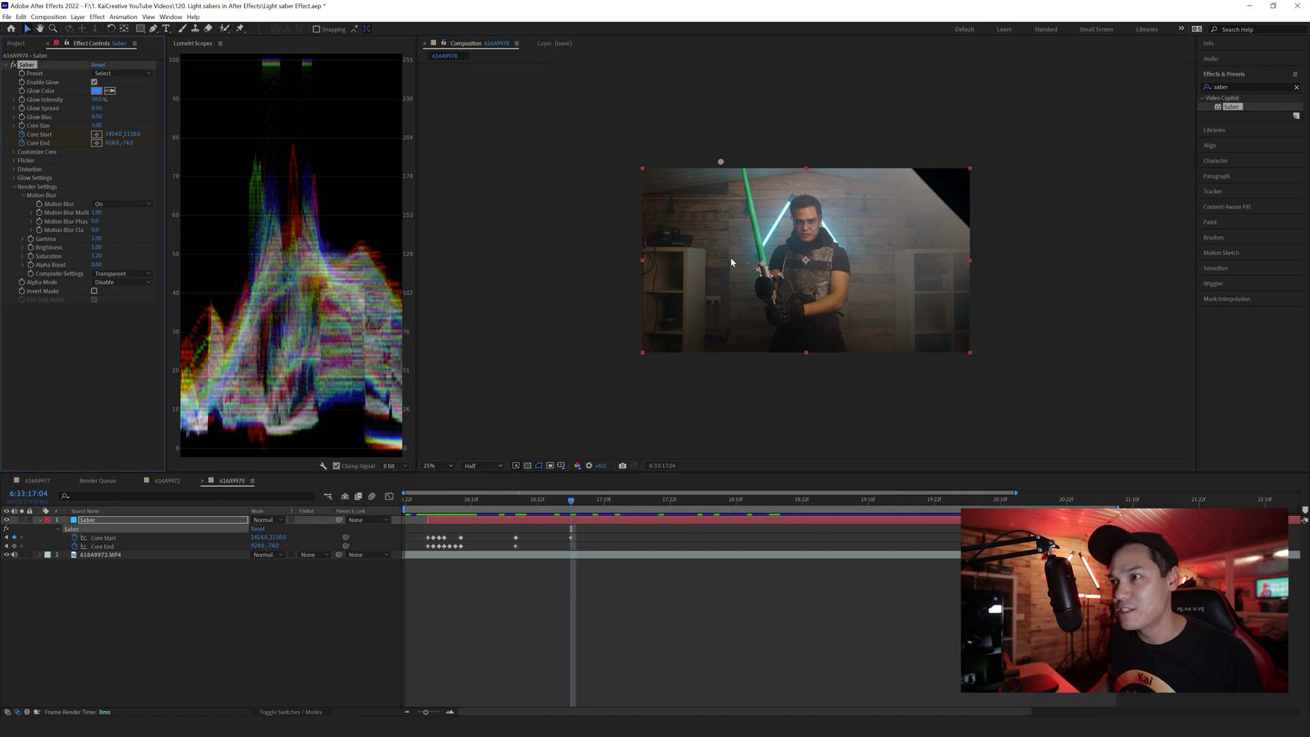
click(731, 161)
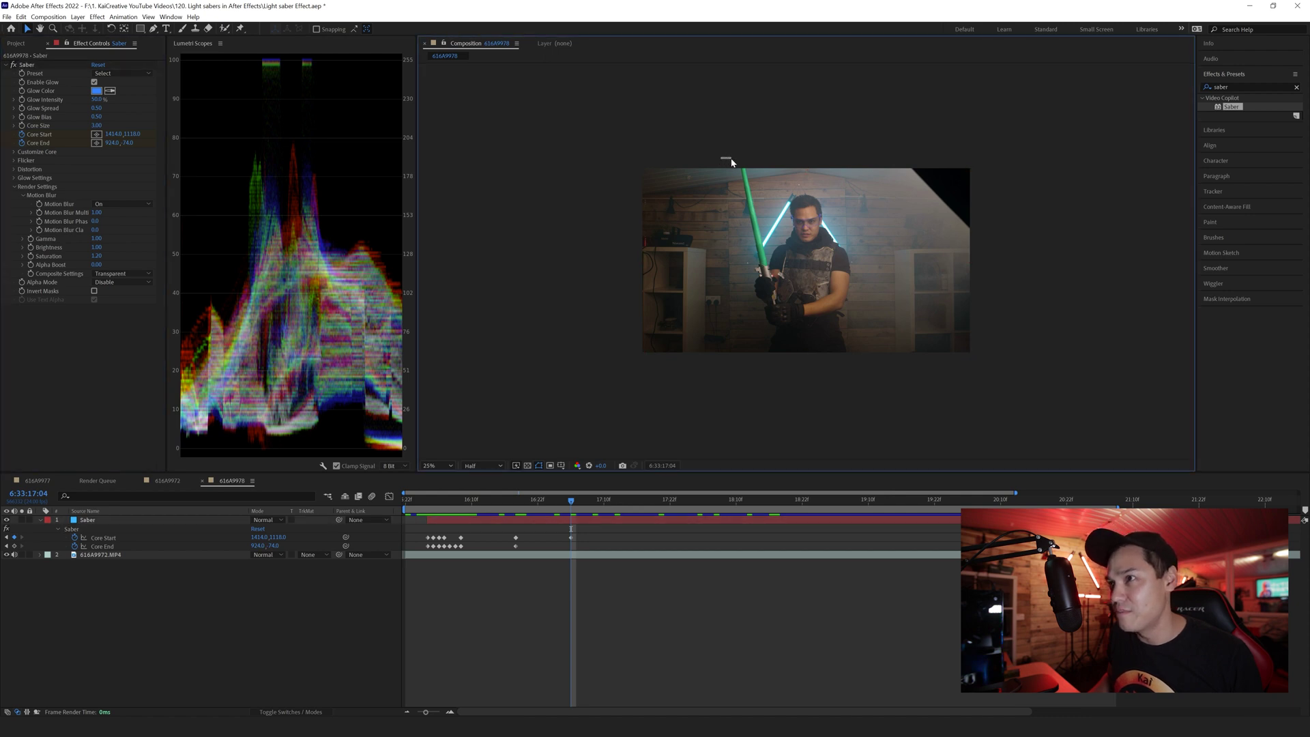
click(27, 66)
drag(721, 165, 741, 159)
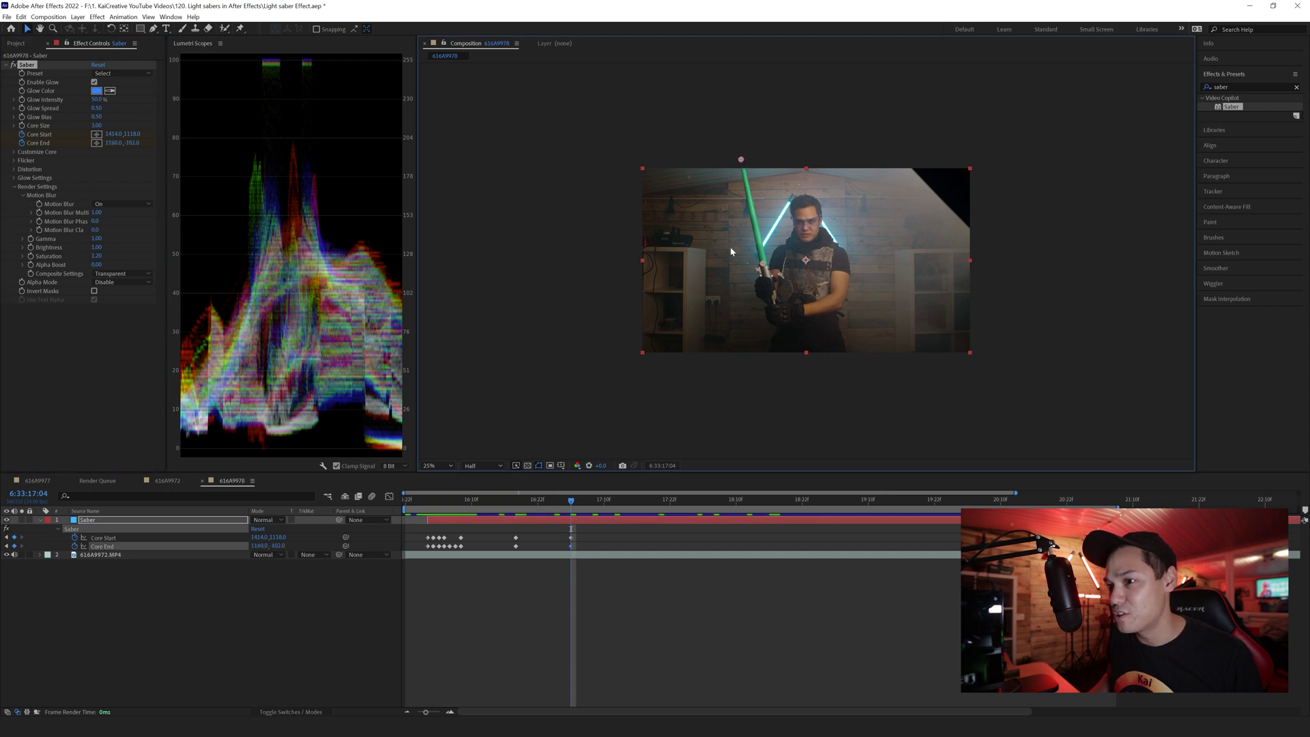
Step: Keyframe Core Start and Core End along the green blade at 6:33:17:14 and 6:33:18:00, extending Core End beyond the frame edge
key(shift+Page_Down)
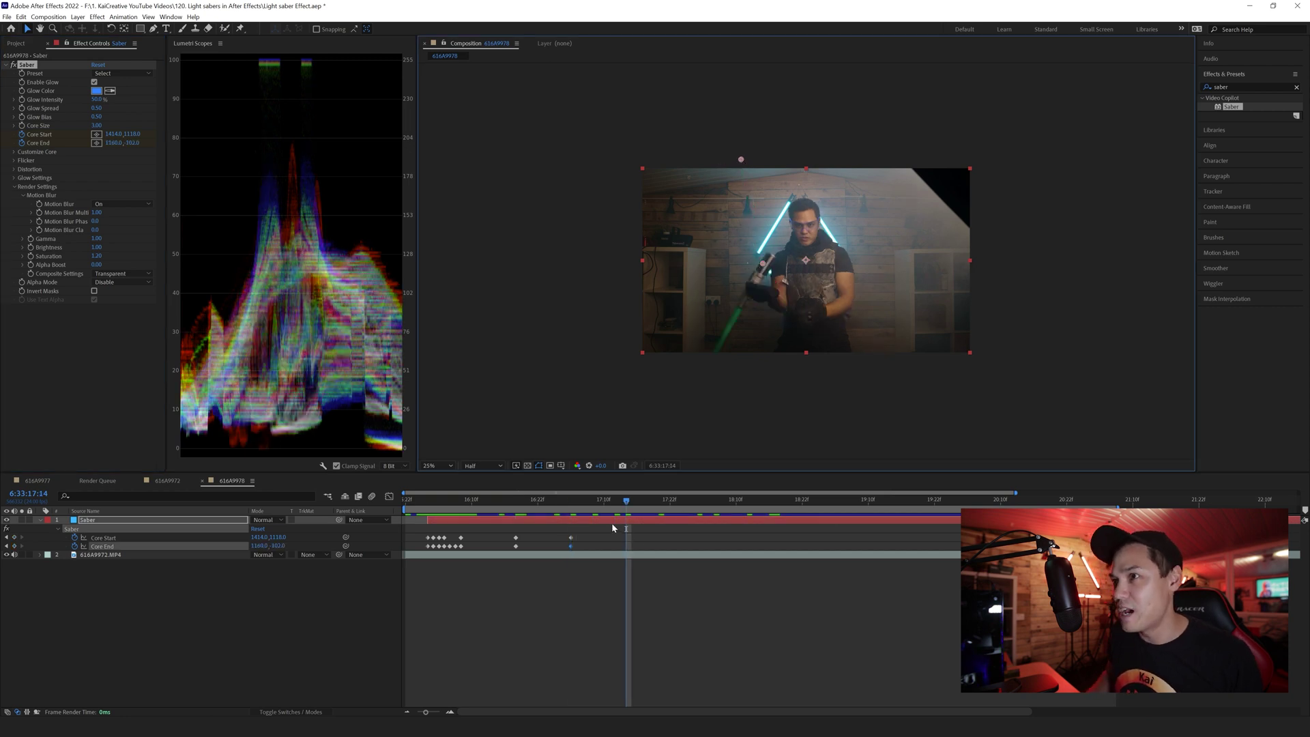
drag(754, 280, 739, 313)
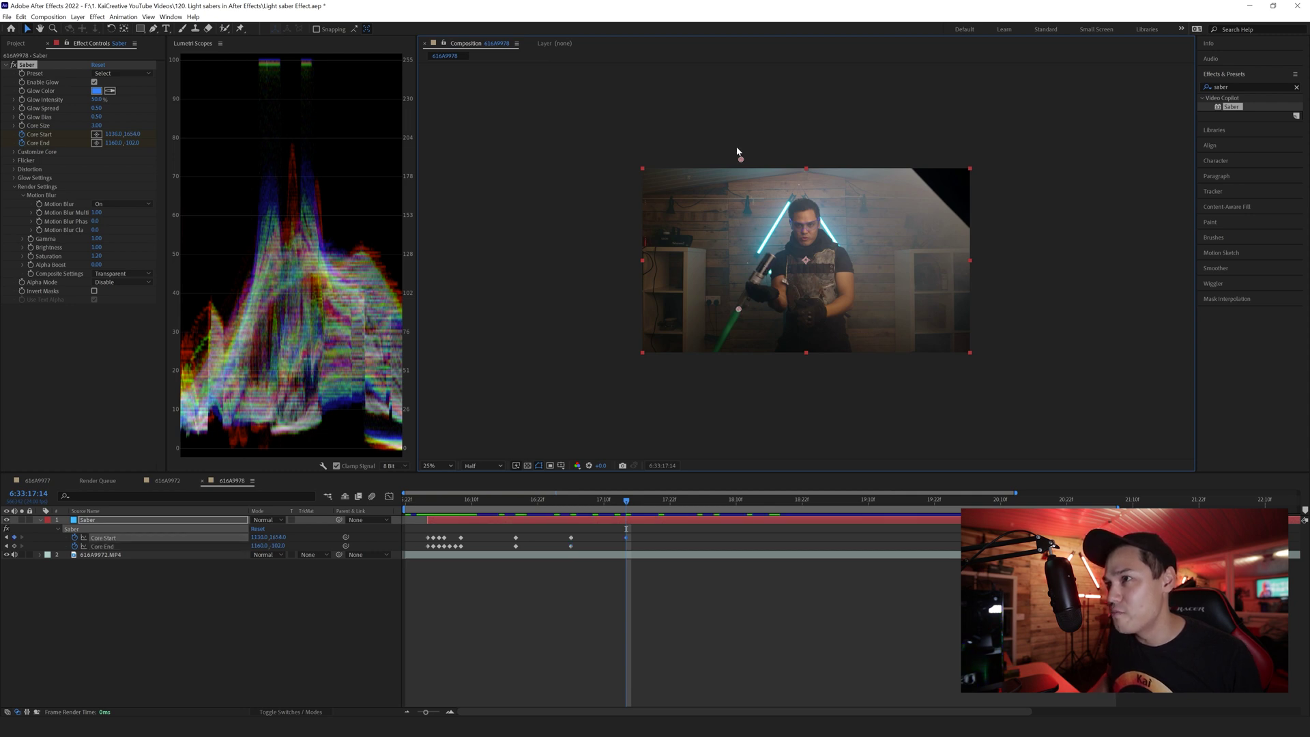
drag(741, 159, 696, 387)
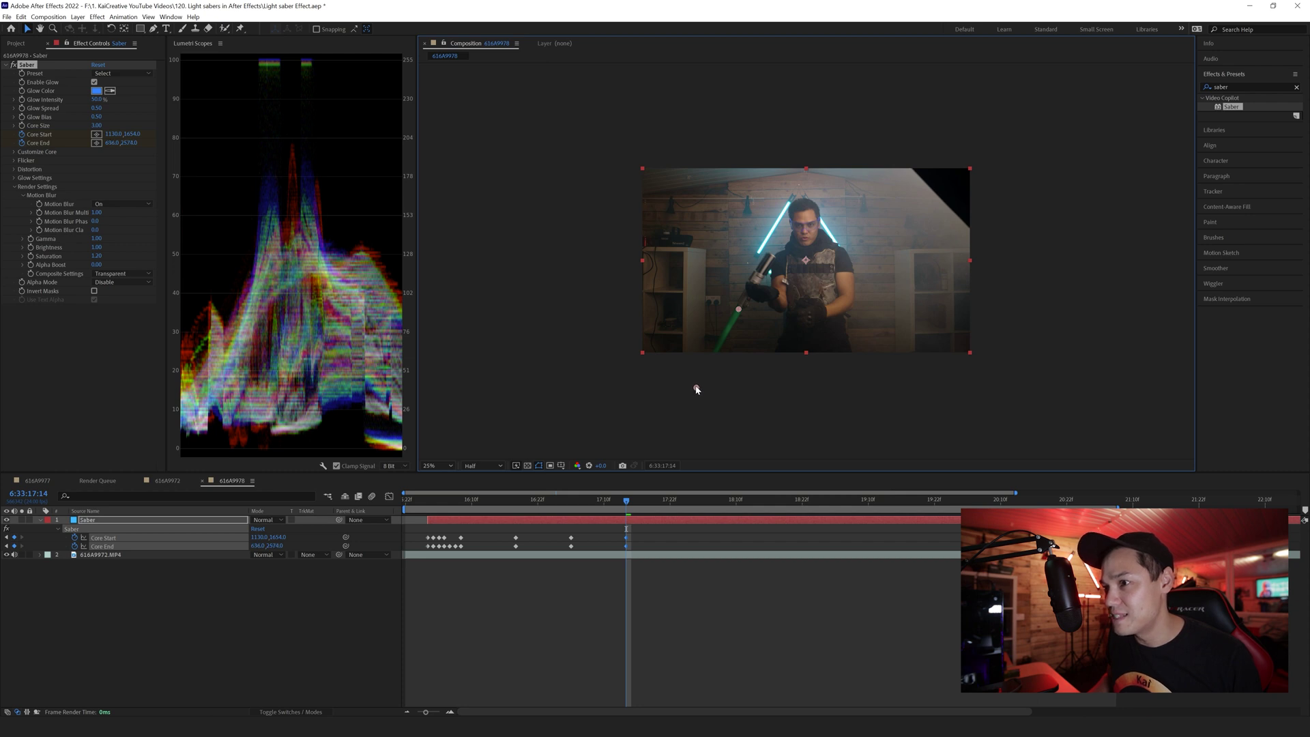
click(682, 500)
drag(739, 312, 739, 275)
drag(696, 388, 696, 314)
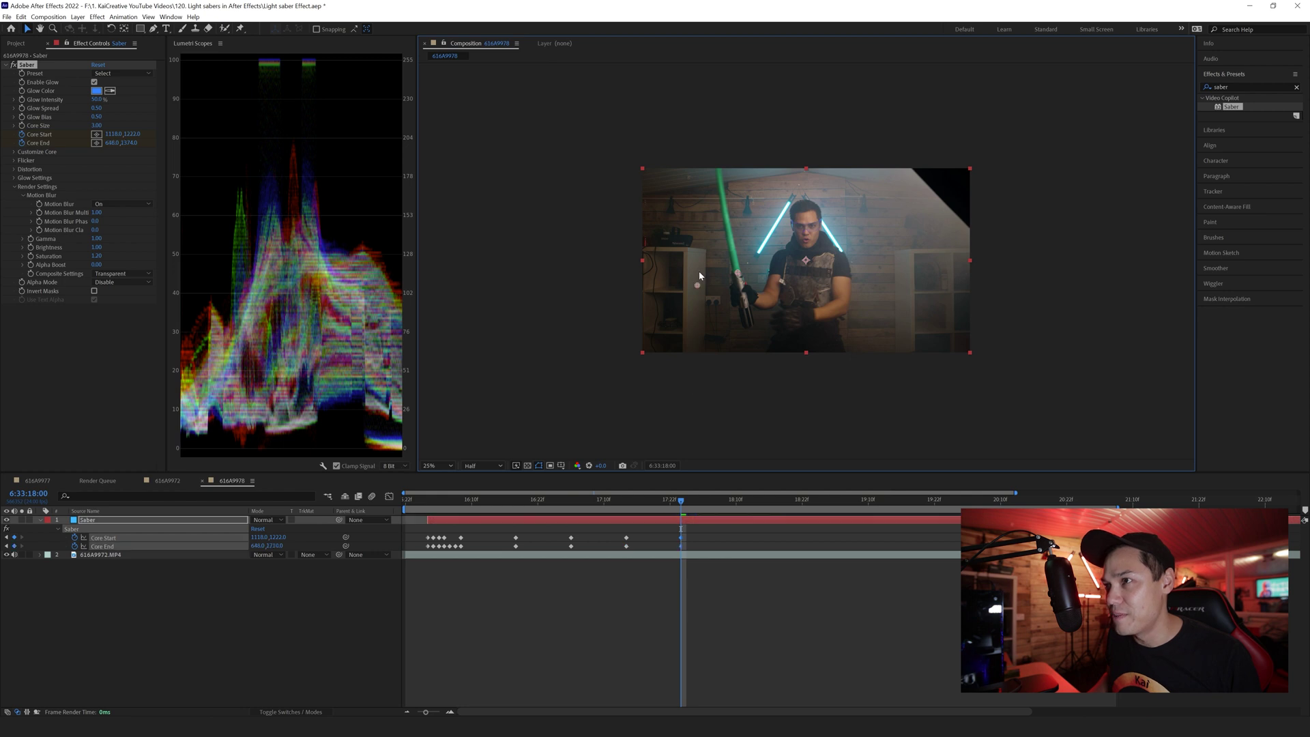
drag(704, 176, 717, 158)
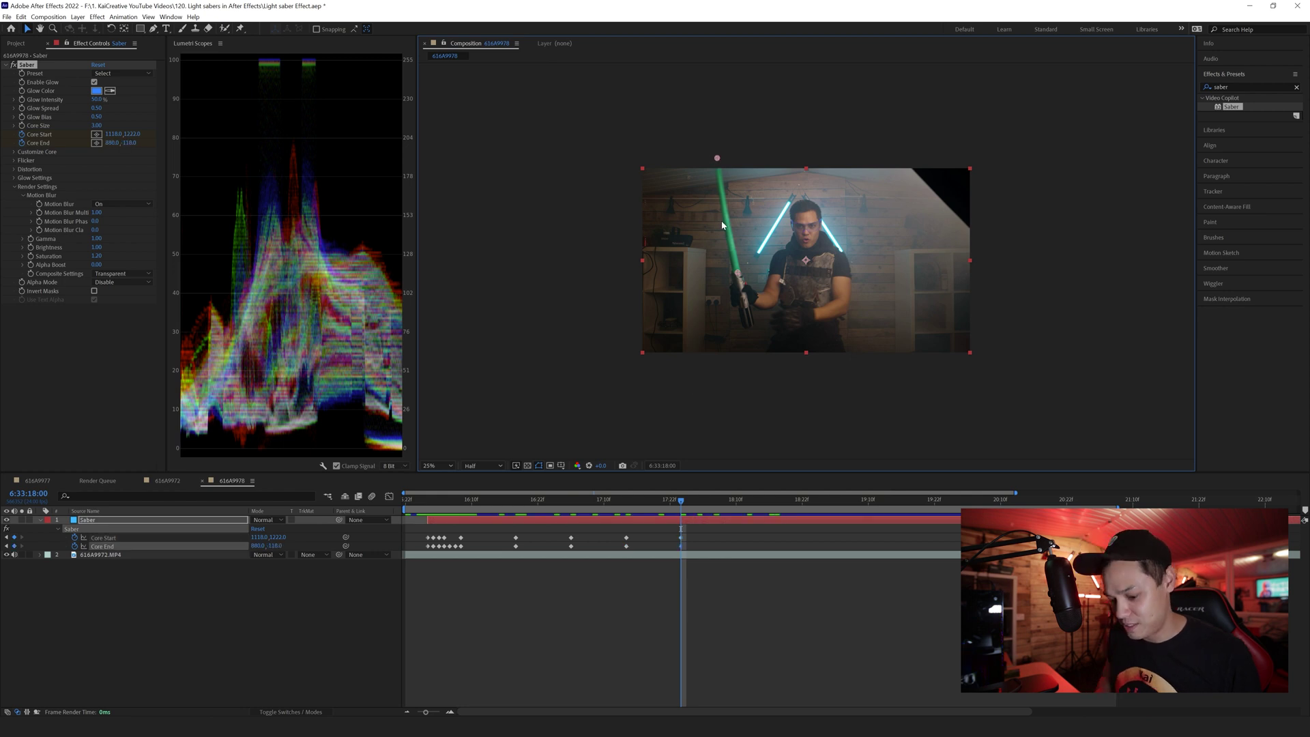
Step: Align Core Start with the green blade's base and Core End with its off-screen tip at 6:33:18:10 and 6:33:18:20
key(shift+Page_Down)
drag(736, 281, 732, 293)
drag(715, 160, 697, 164)
key(shift+Page_Down)
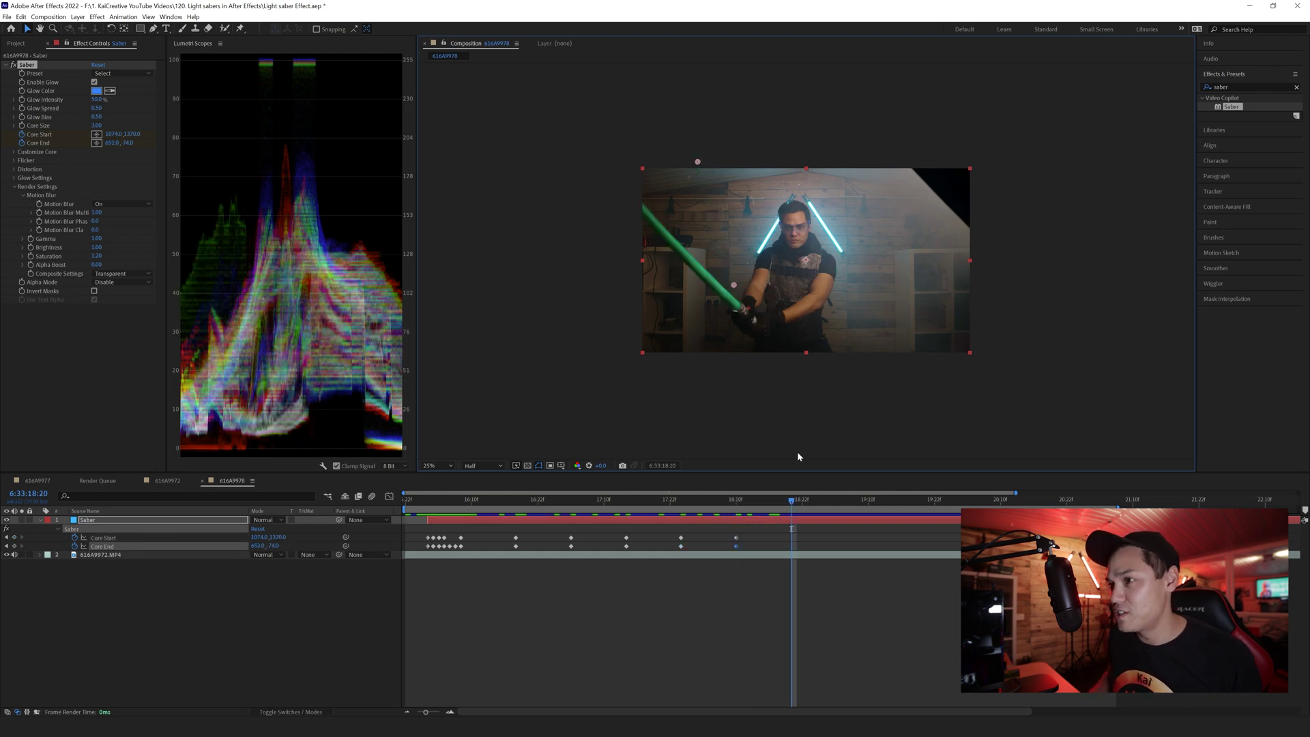
drag(734, 287, 738, 307)
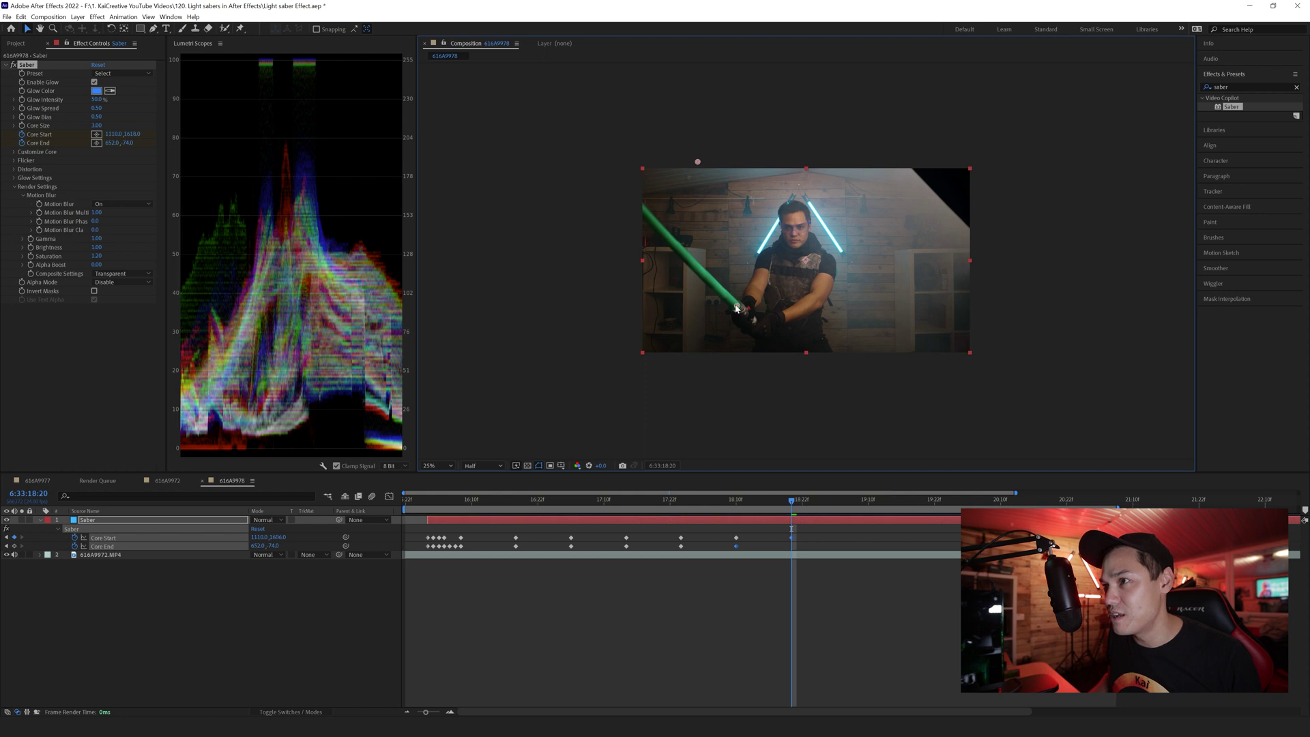
drag(698, 164, 636, 203)
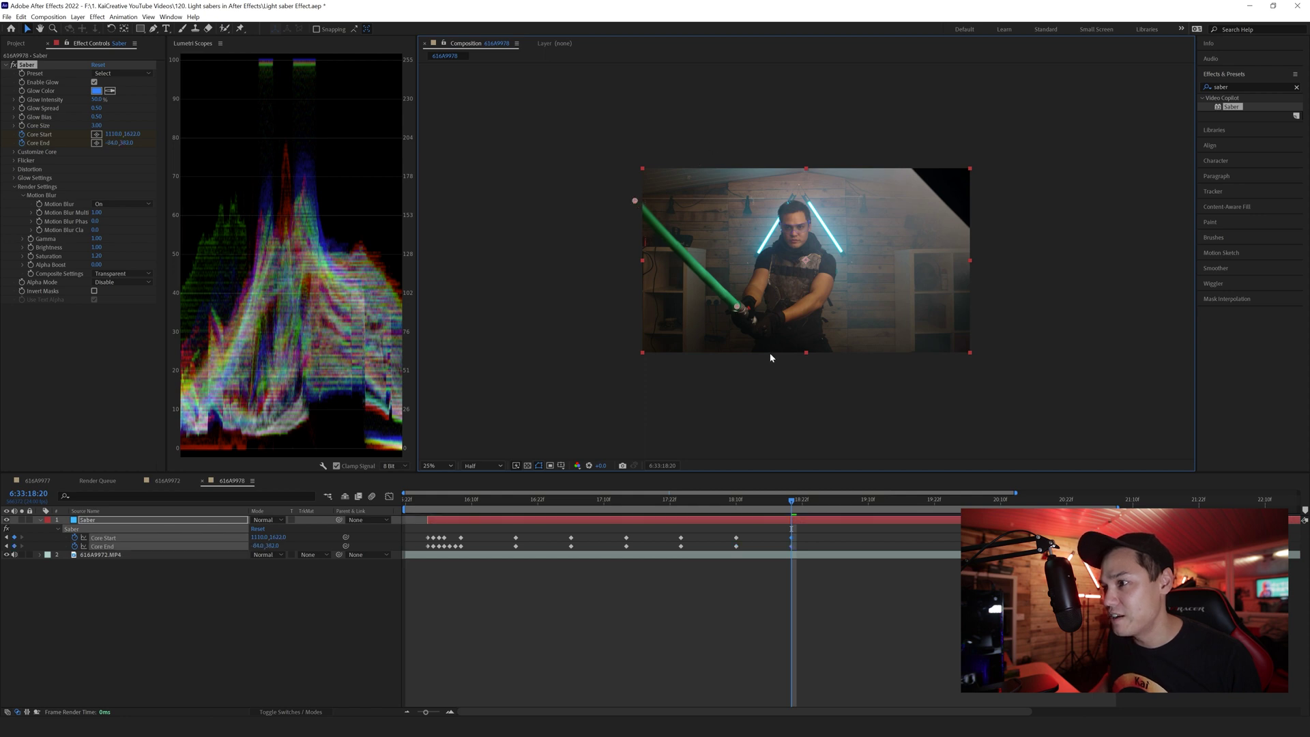
Step: Match Core Start to the green blade's base and Core End to its visible tip at 6:33:19:06 and 6:33:19:16
click(845, 506)
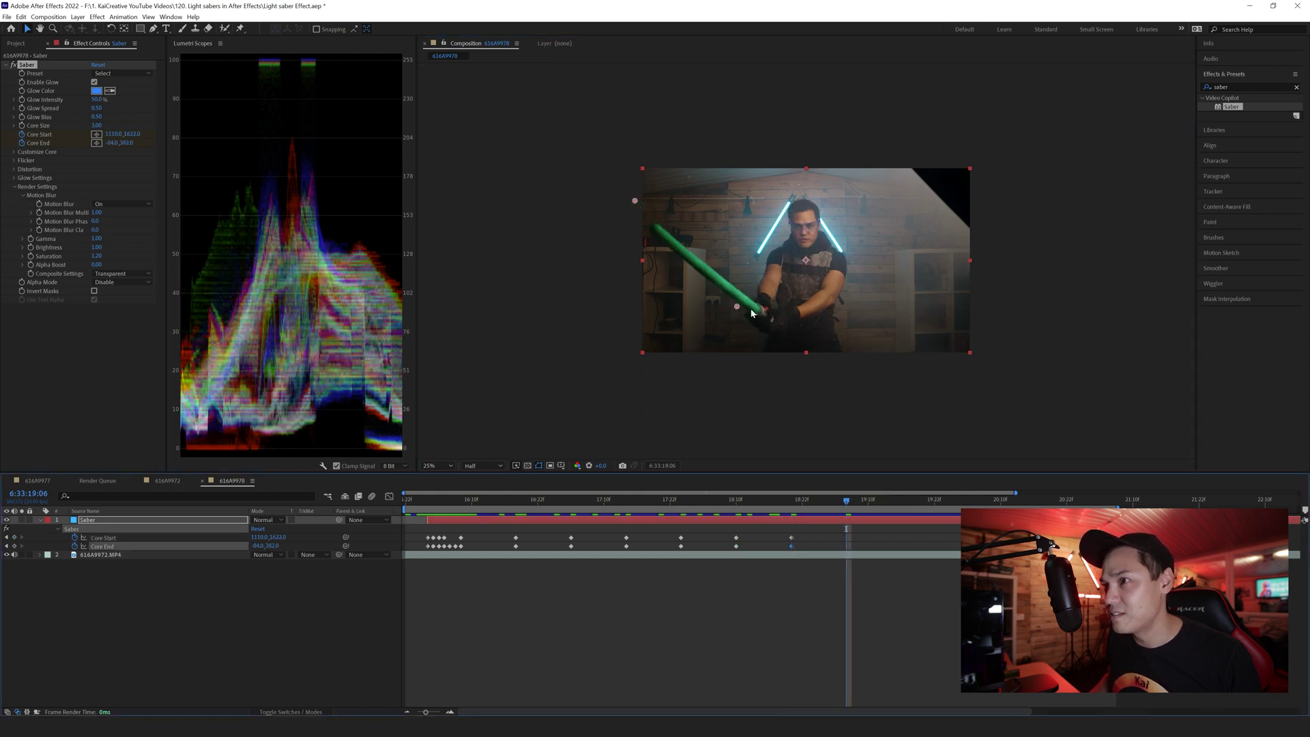
drag(737, 307, 756, 310)
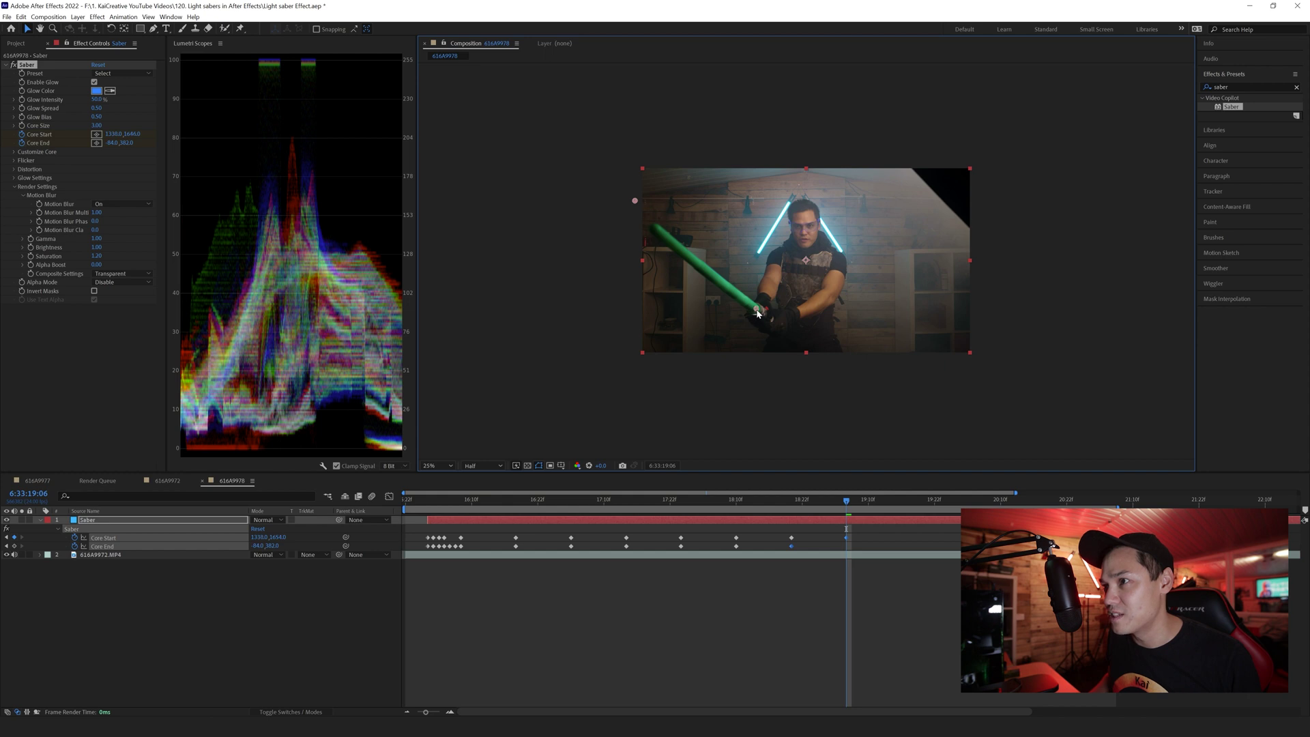
drag(635, 200, 653, 228)
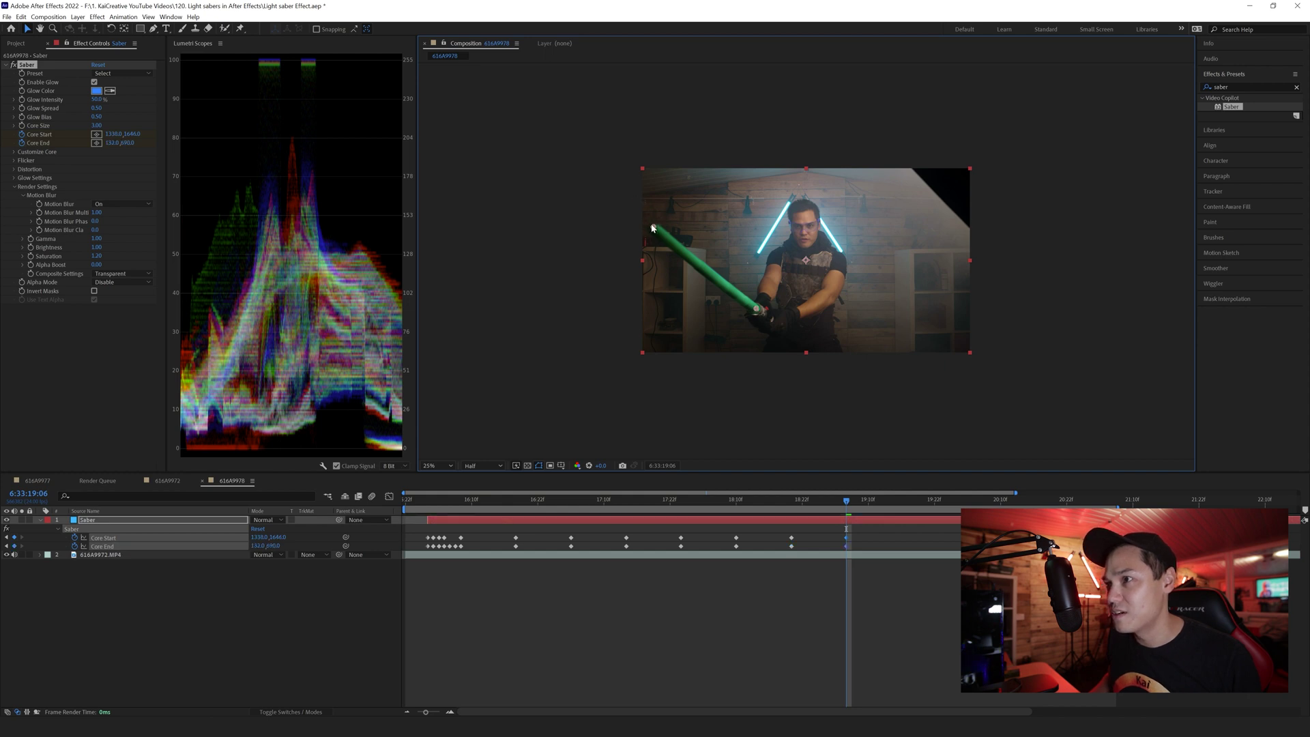
click(901, 500)
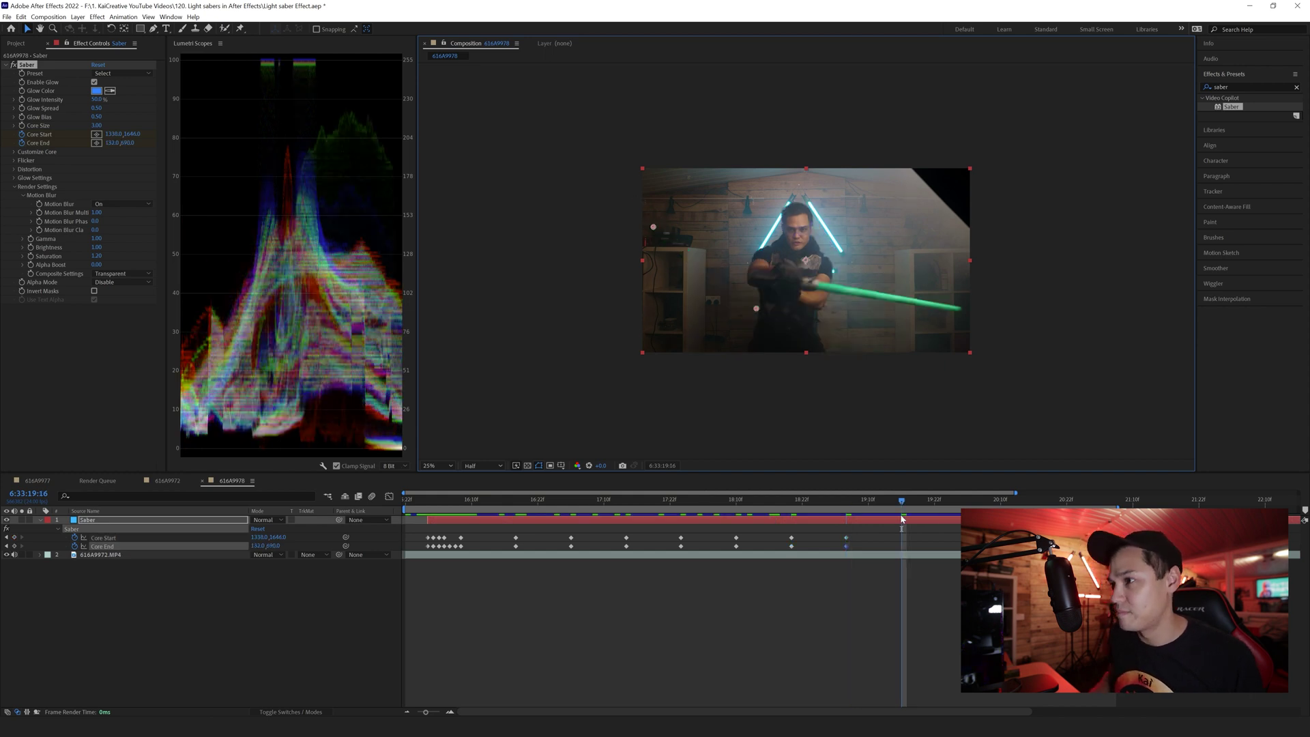
drag(757, 309, 818, 289)
drag(649, 228, 738, 272)
drag(958, 312, 962, 312)
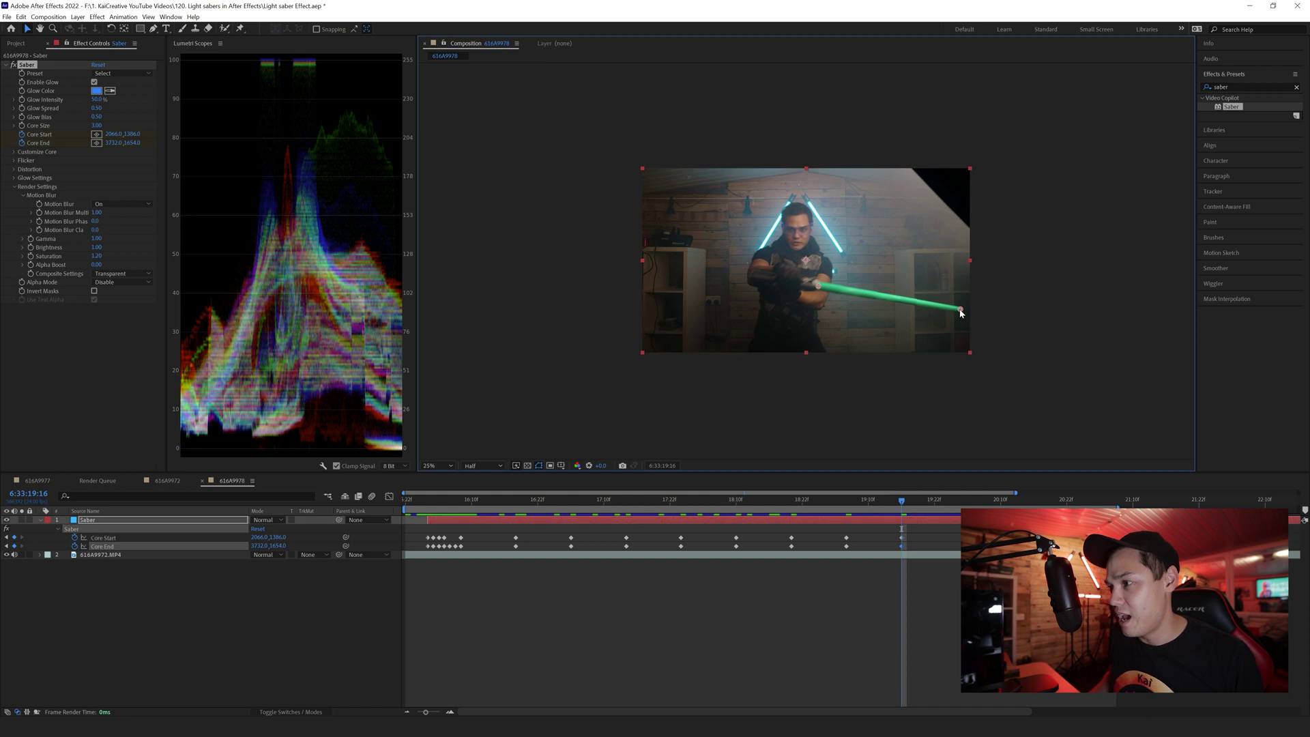
Step: Position Core Start and Core End along the blade held behind the head at 6:33:20:02 and 6:33:20:12
key(shift+Page_Down)
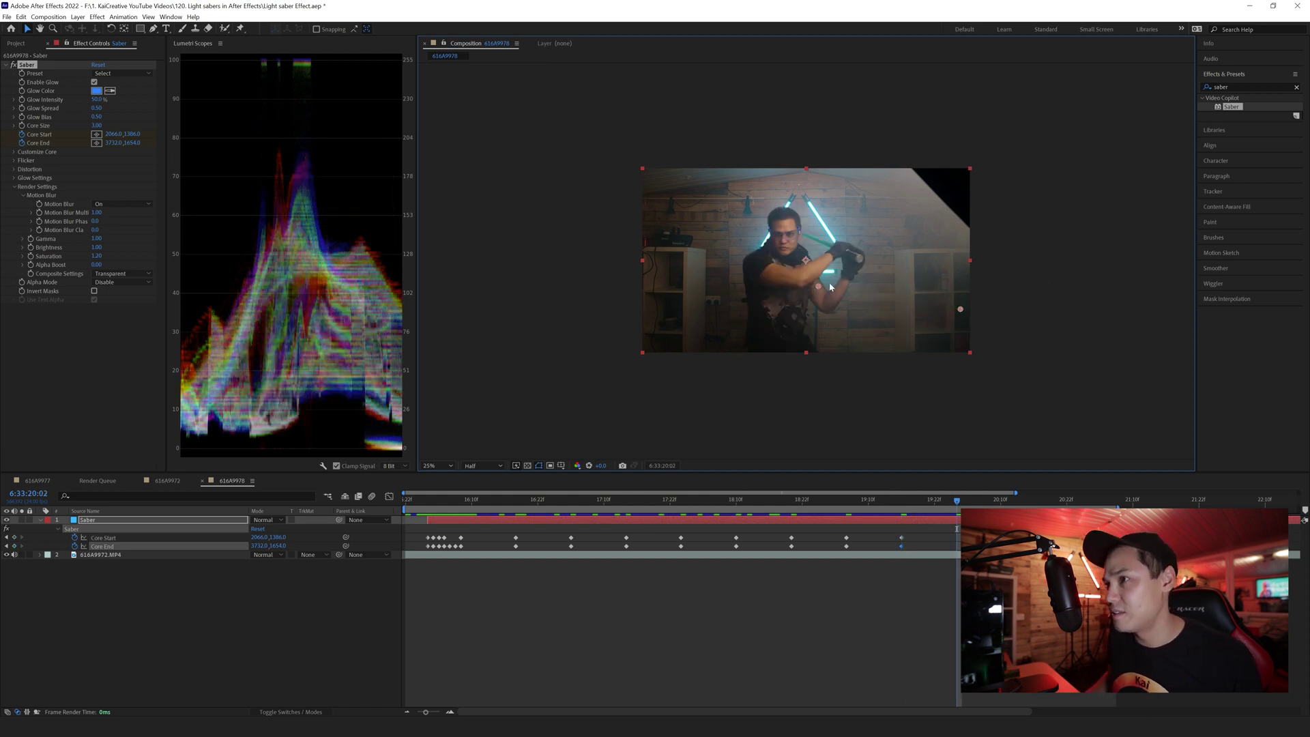
drag(817, 285, 831, 245)
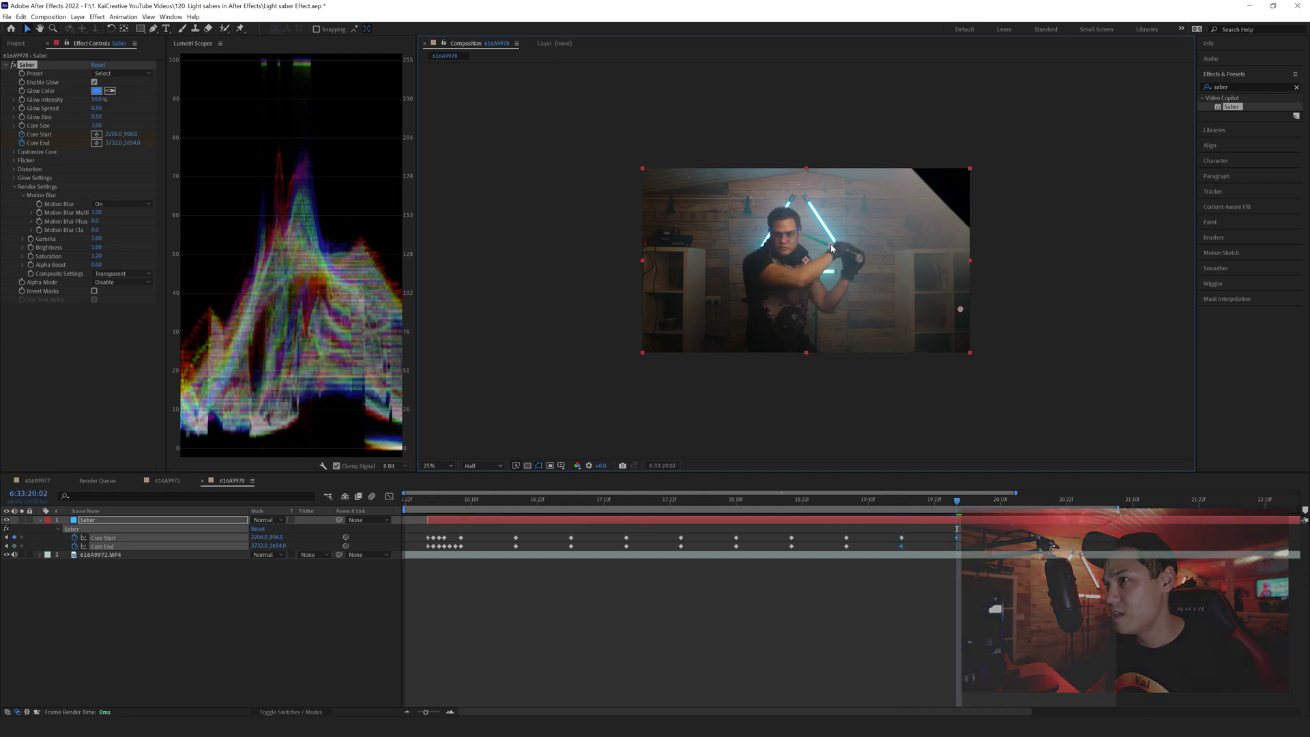
drag(962, 312, 769, 222)
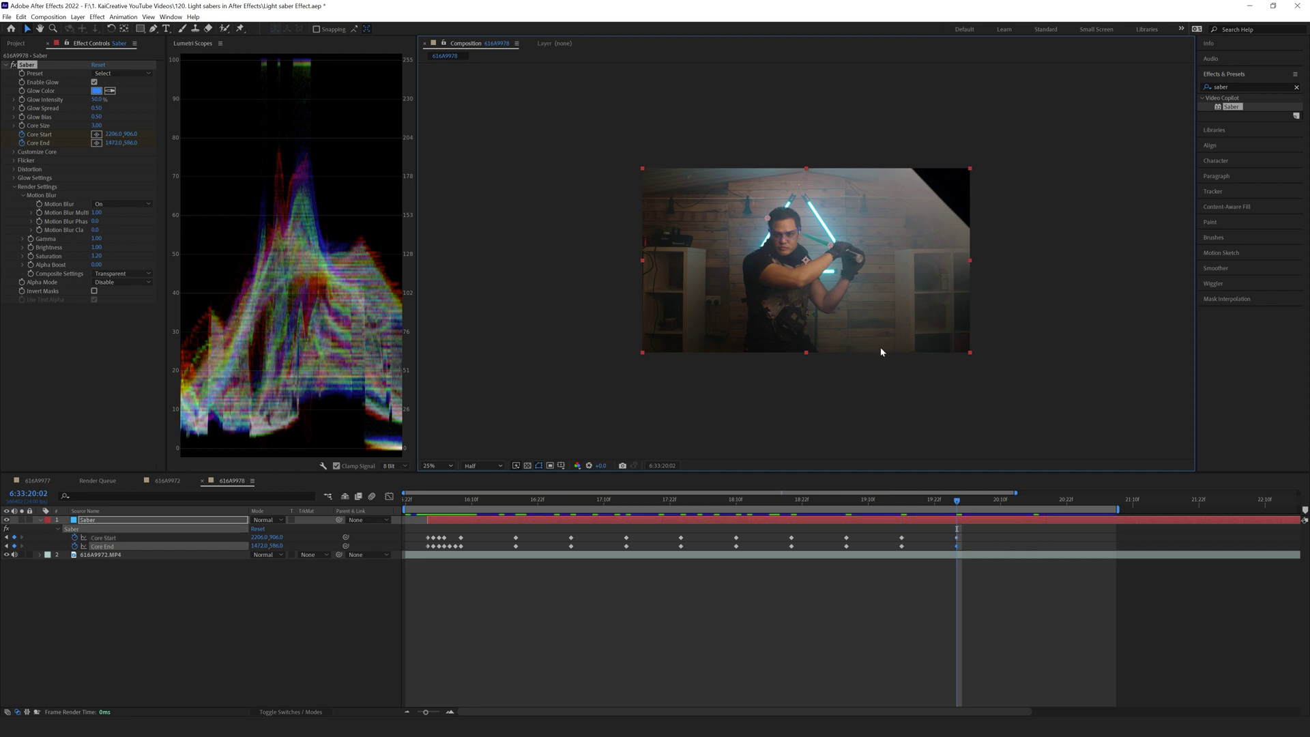
key(space)
drag(831, 245, 756, 218)
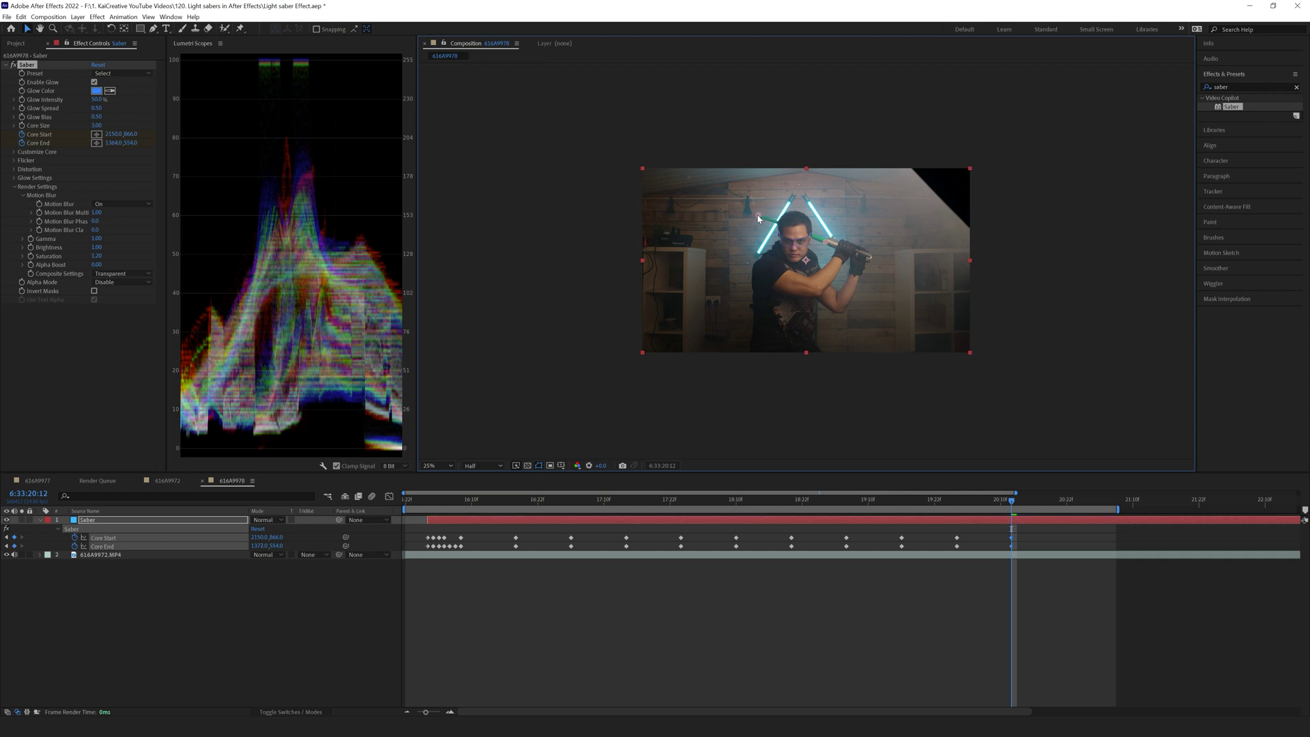
Step: Keyframe Core Start and Core End on the blade's two ends at 6:33:20:22 and at the last frame, 6:33:21:07
key(shift+Page_Down)
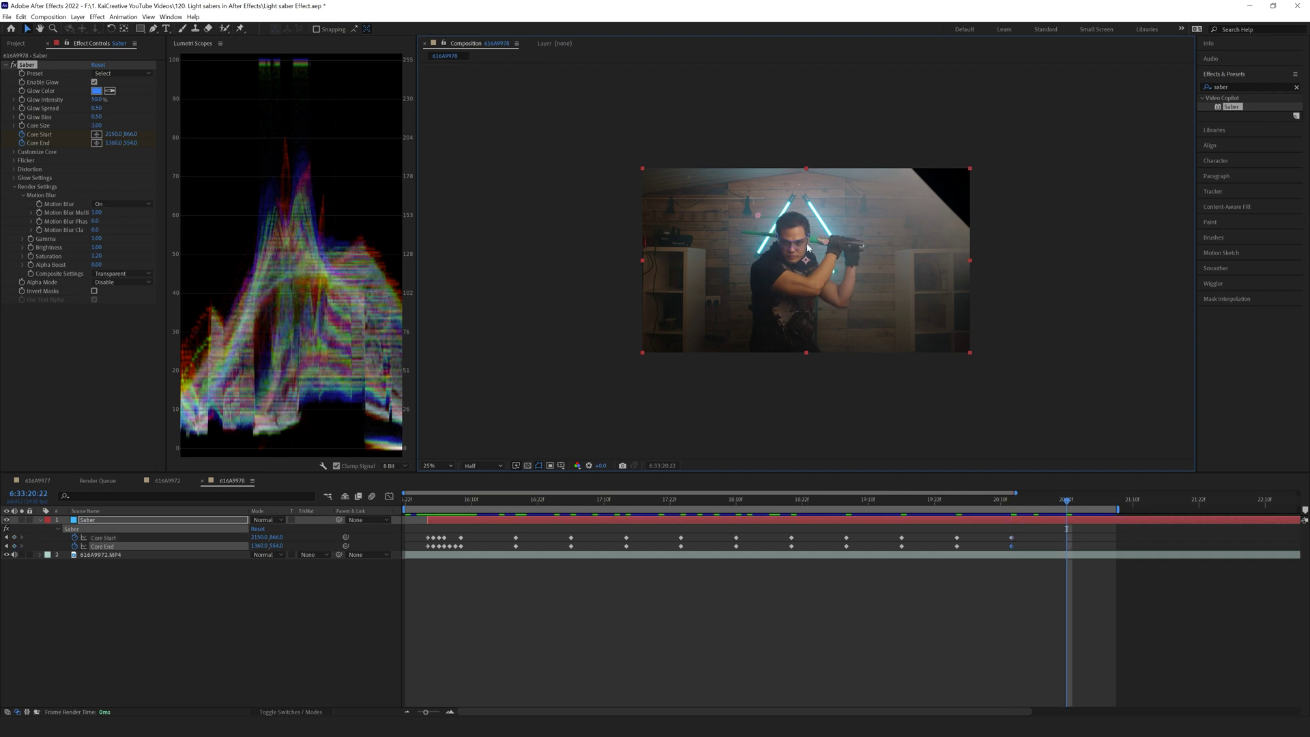
drag(827, 242, 742, 233)
key(shift+Page_Down)
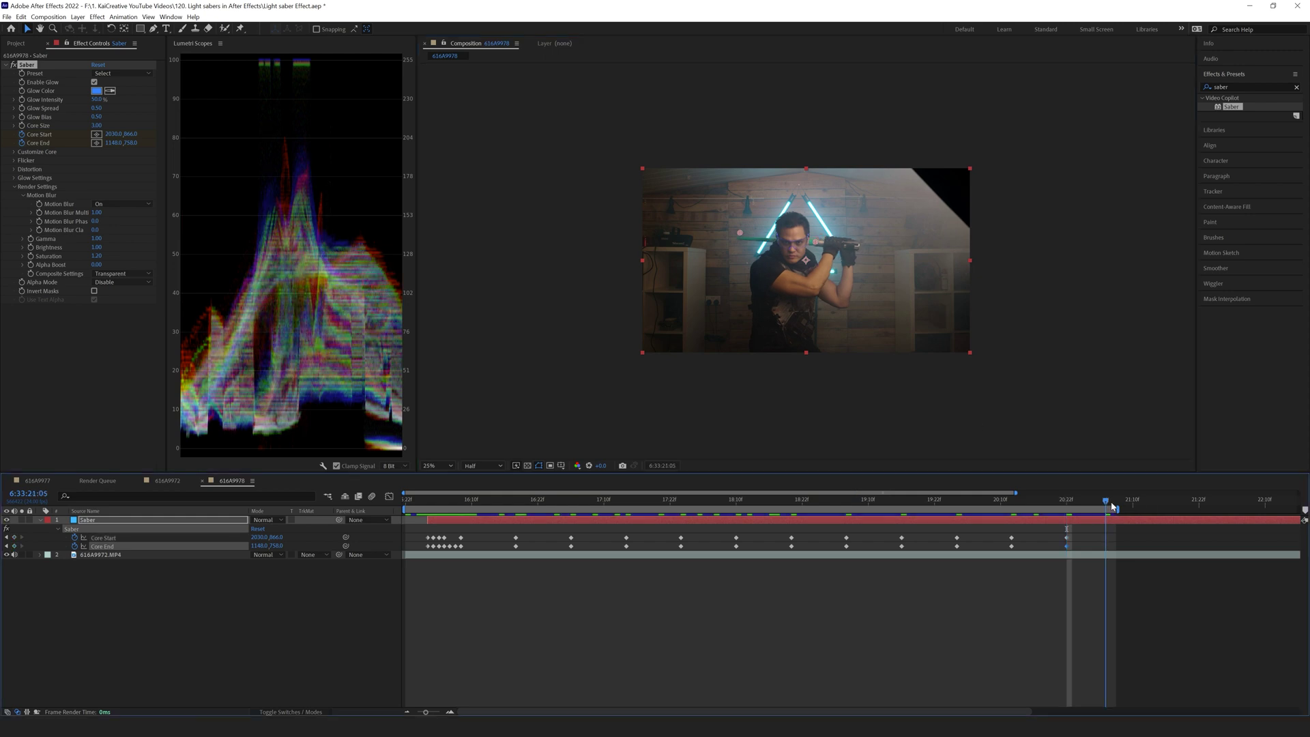
drag(817, 243, 739, 237)
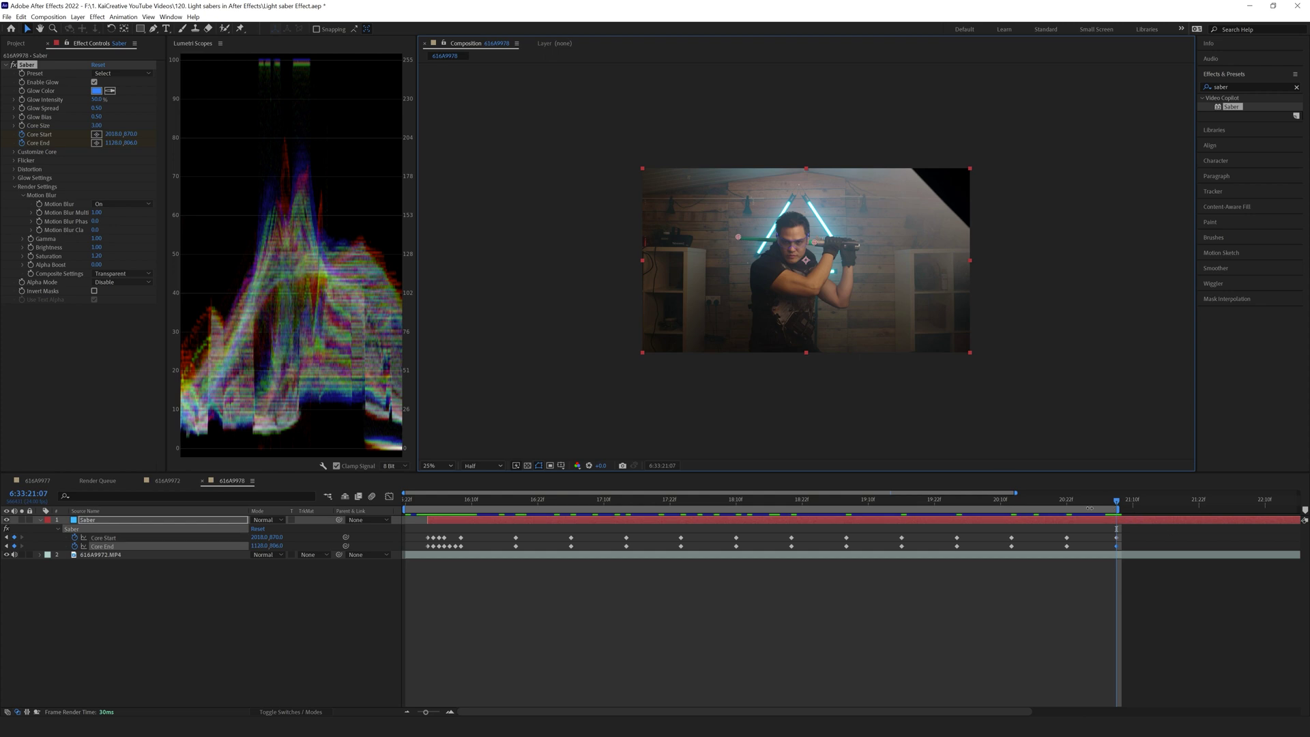
Step: Set the Saber layer's opacity to 100% and play back the glowing blade animation from 6:33:16:01
drag(1077, 504, 423, 509)
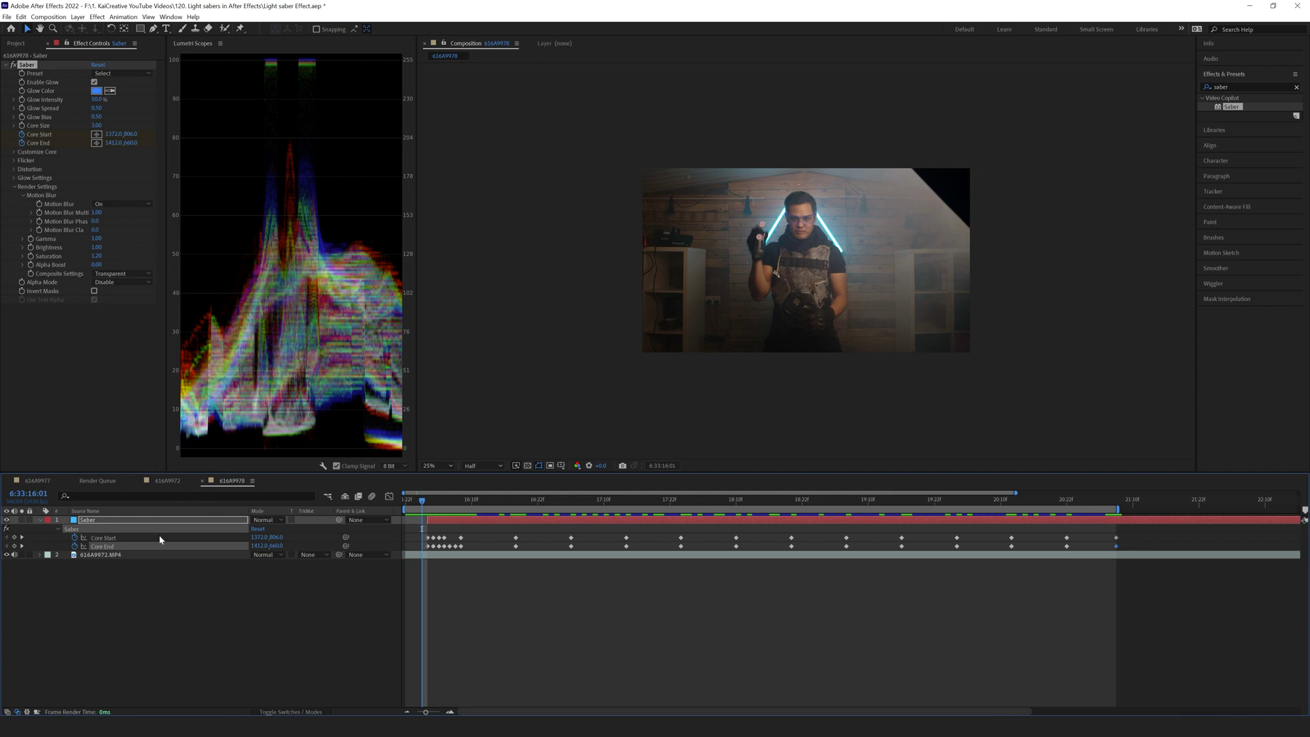
click(145, 523)
key(t)
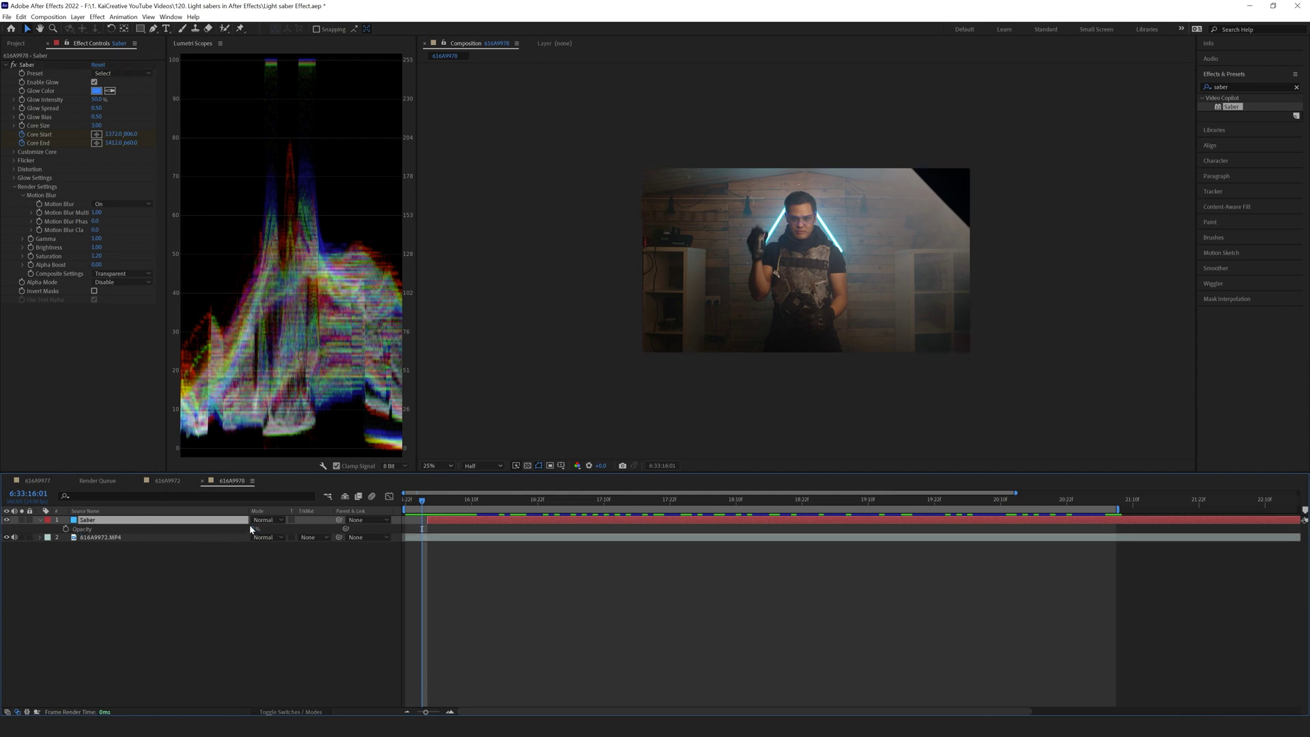
drag(257, 530, 522, 559)
click(567, 631)
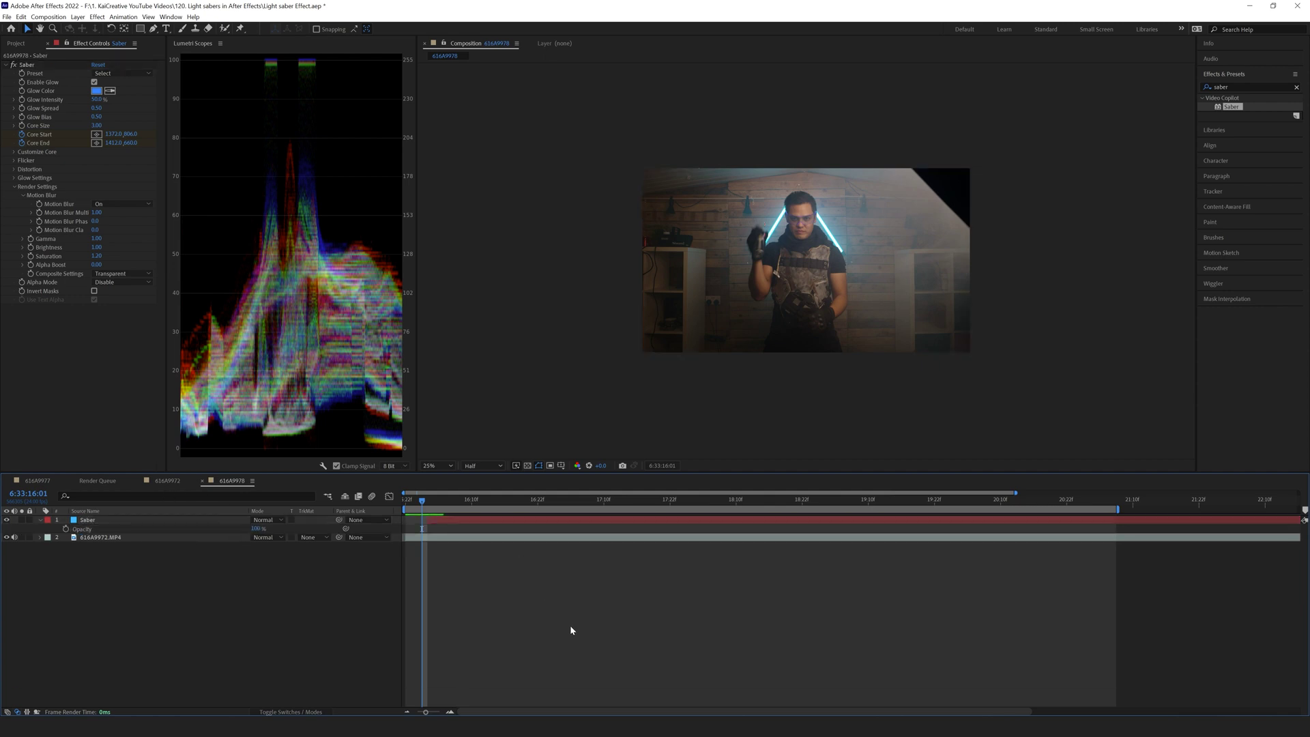
key(space)
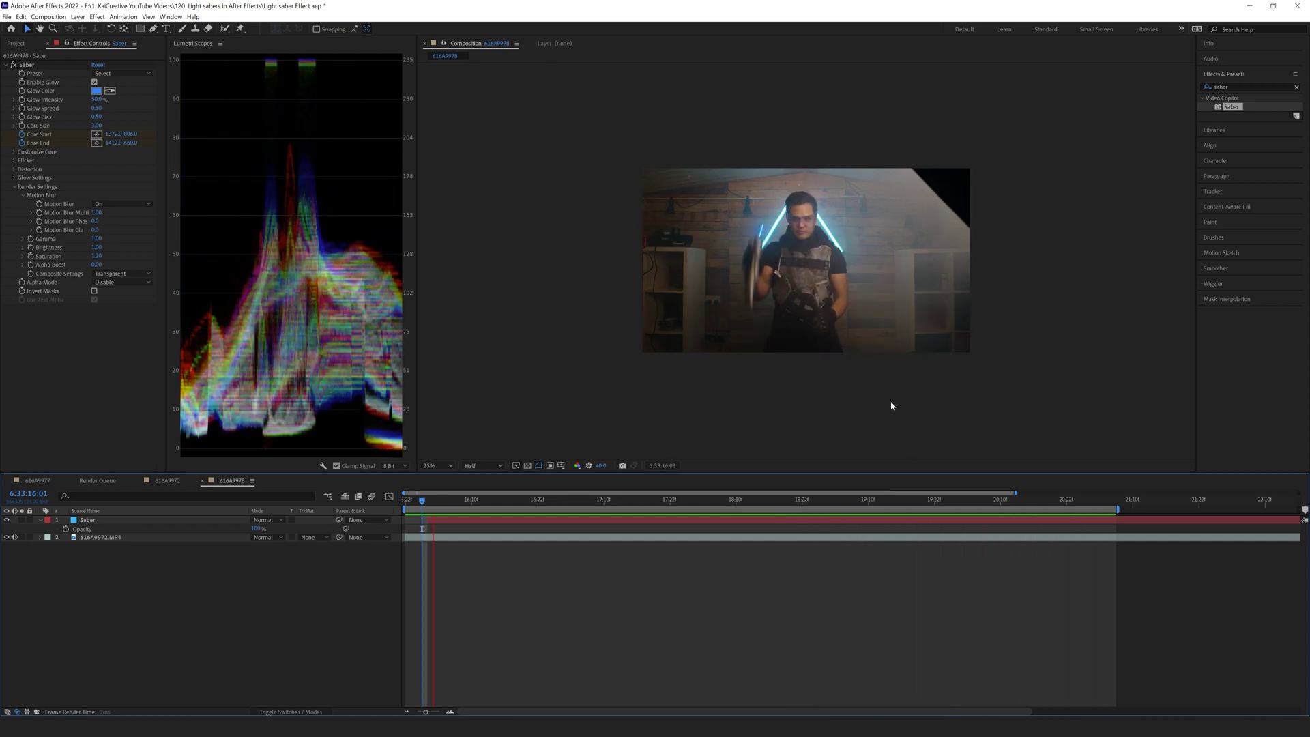
key(space)
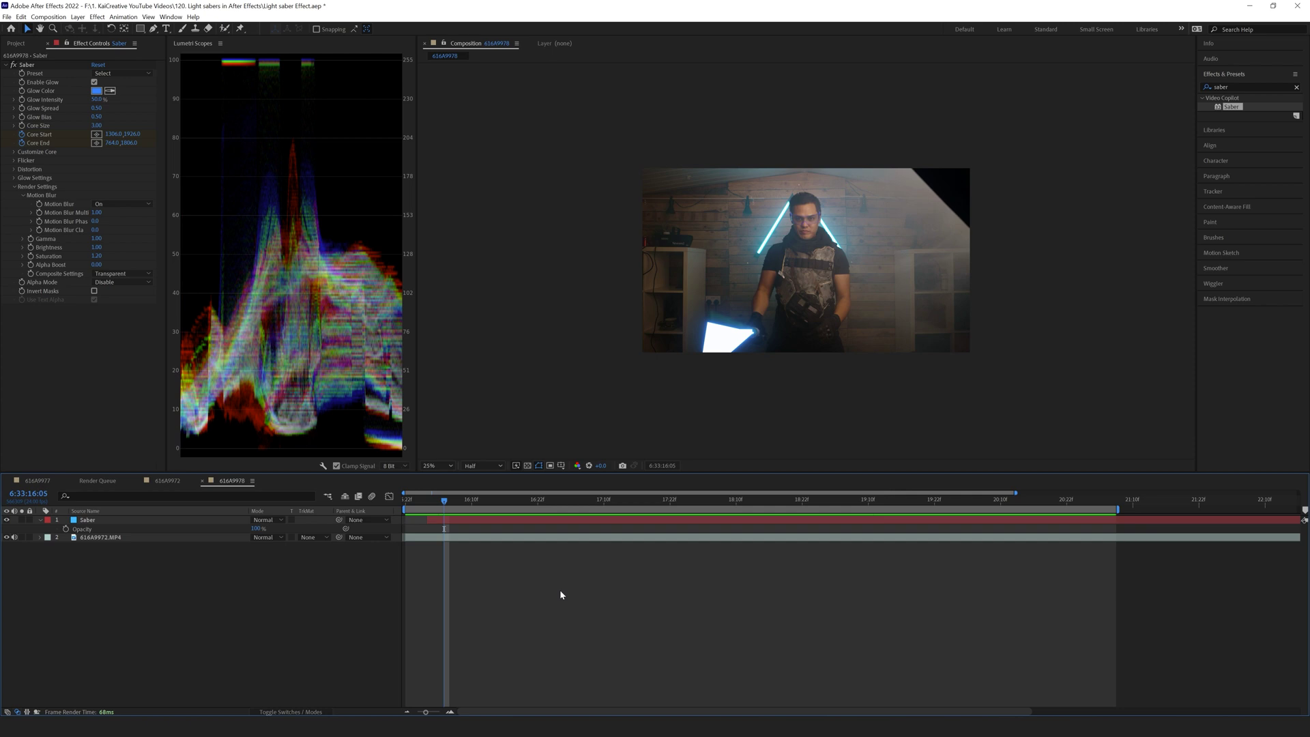
Step: At 6:33:16:13, reveal the Saber layer's opacity and set it to 0%
key(u)
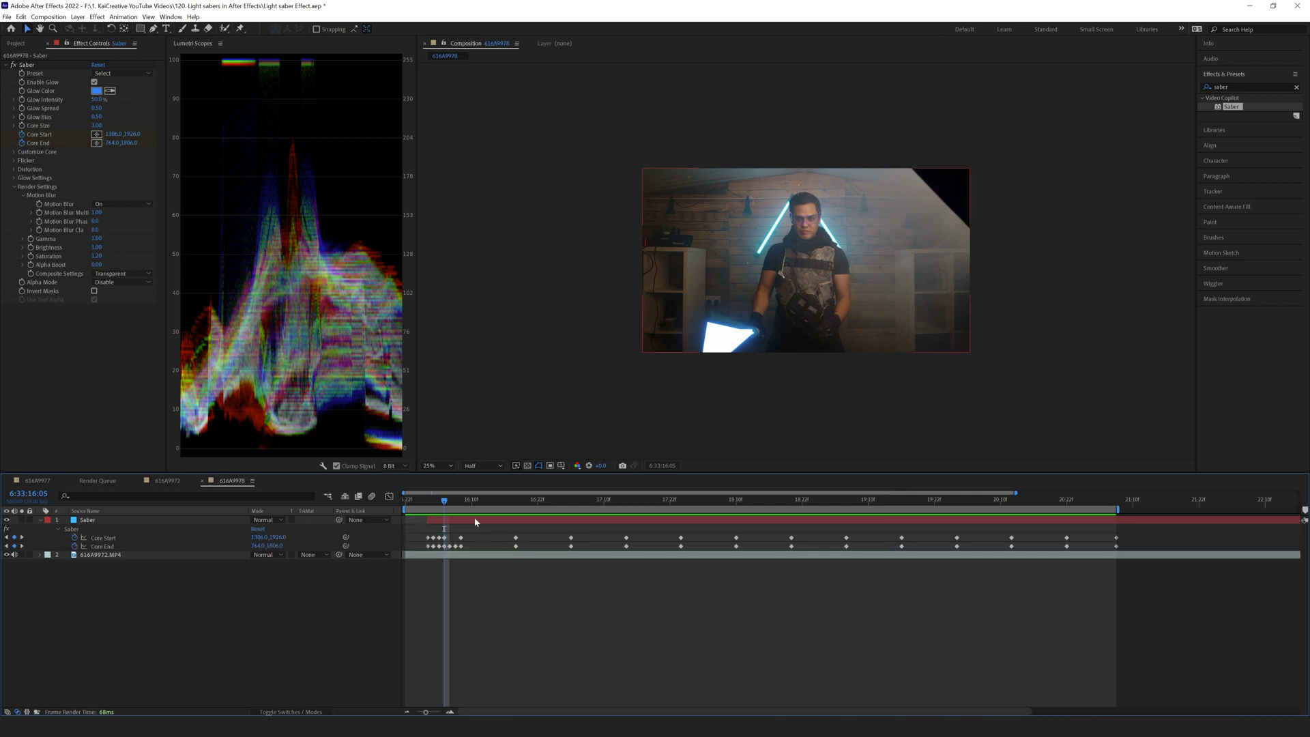
click(488, 503)
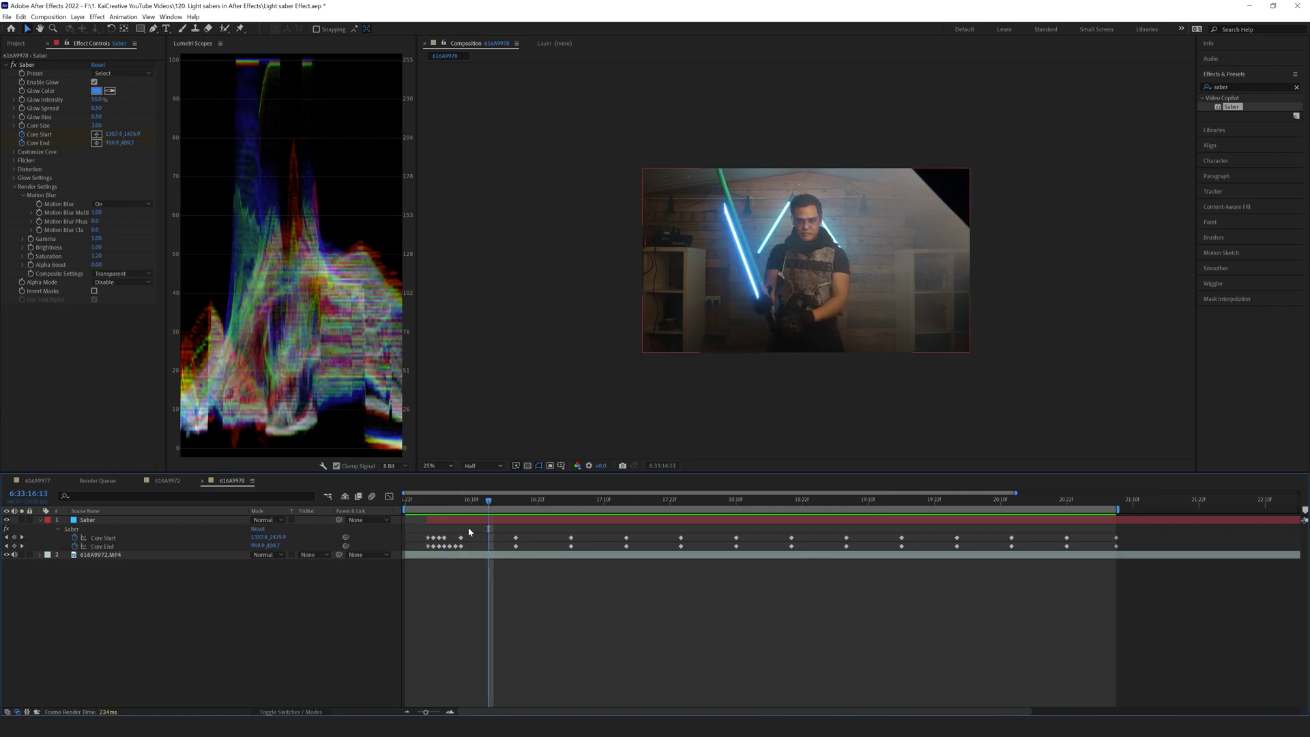
click(29, 65)
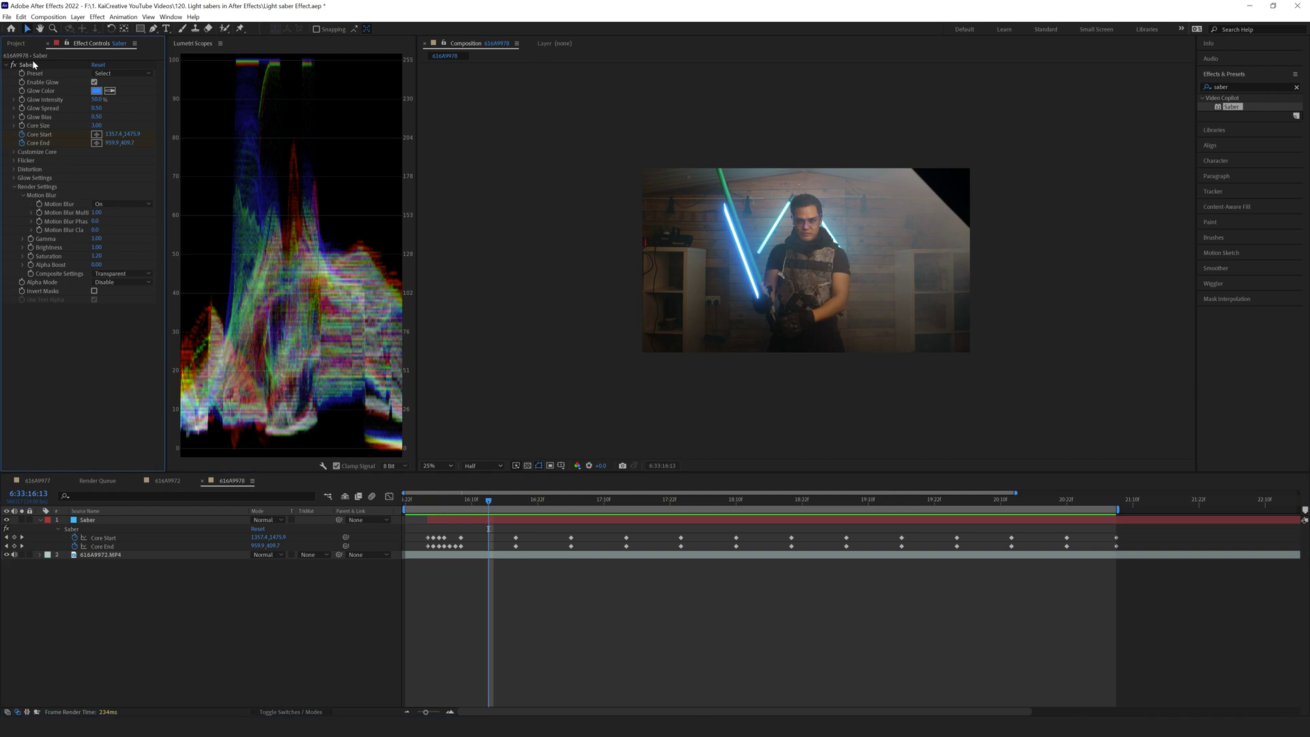
key(t)
click(492, 521)
key(t)
key(t)
drag(256, 529, 163, 533)
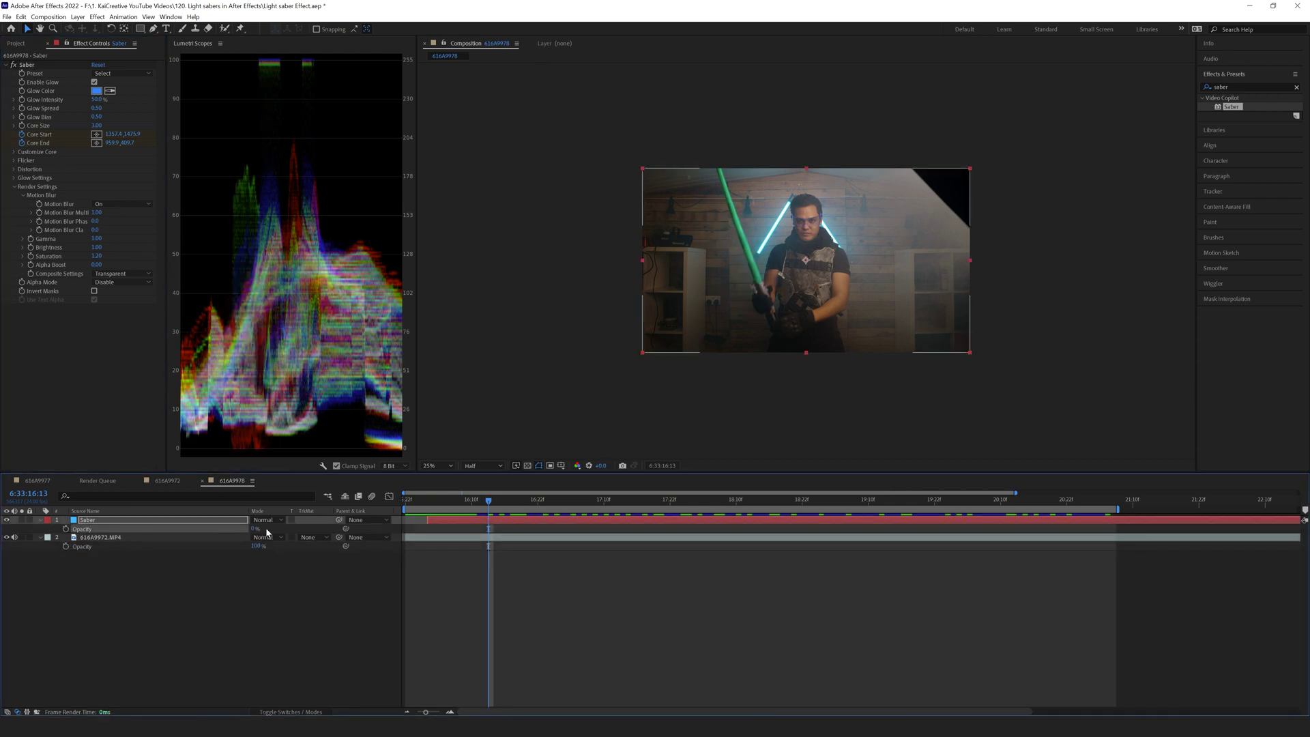
Step: Move Core Start onto the green blade's base and Core End onto its upper end at 6:33:16:13
key(u)
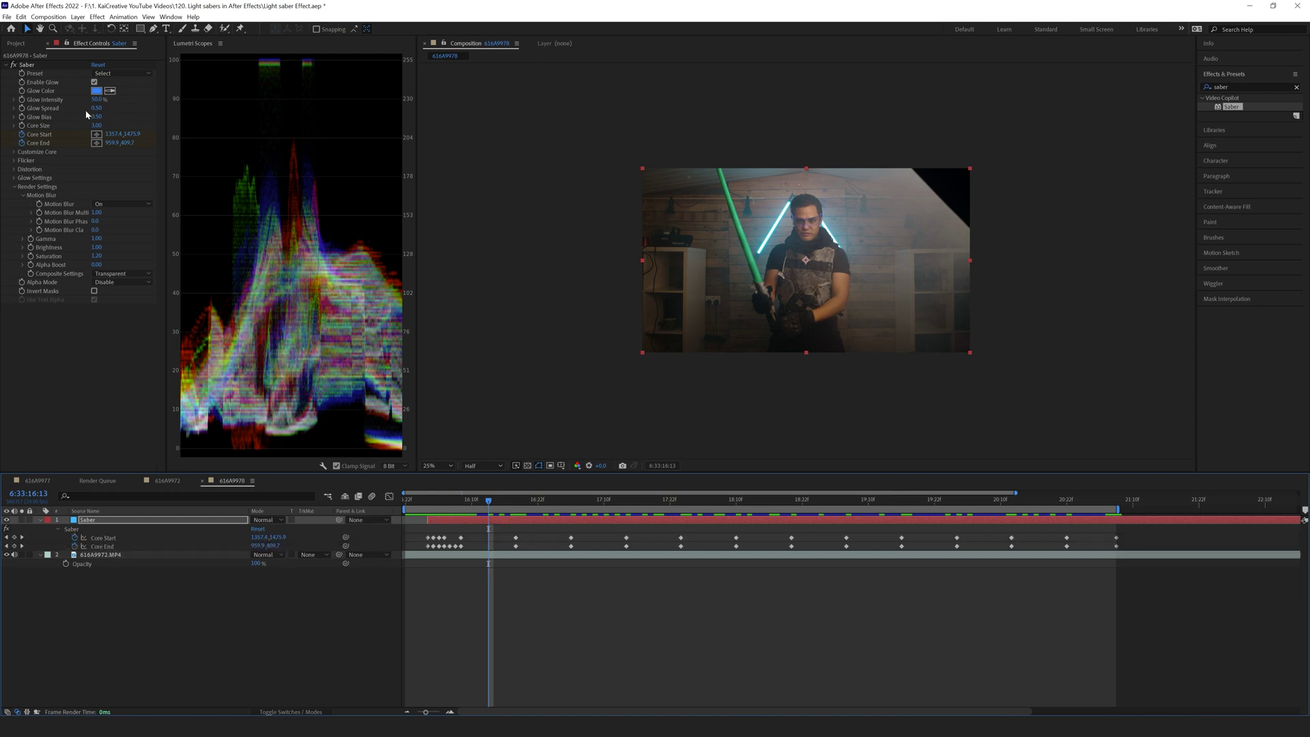
click(27, 64)
drag(759, 294, 760, 284)
drag(724, 205, 717, 161)
Step: Step through the sequence up to 6:33:19:11, correcting Core Start and Core End wherever they drift off the green blade
click(550, 501)
drag(550, 501, 544, 502)
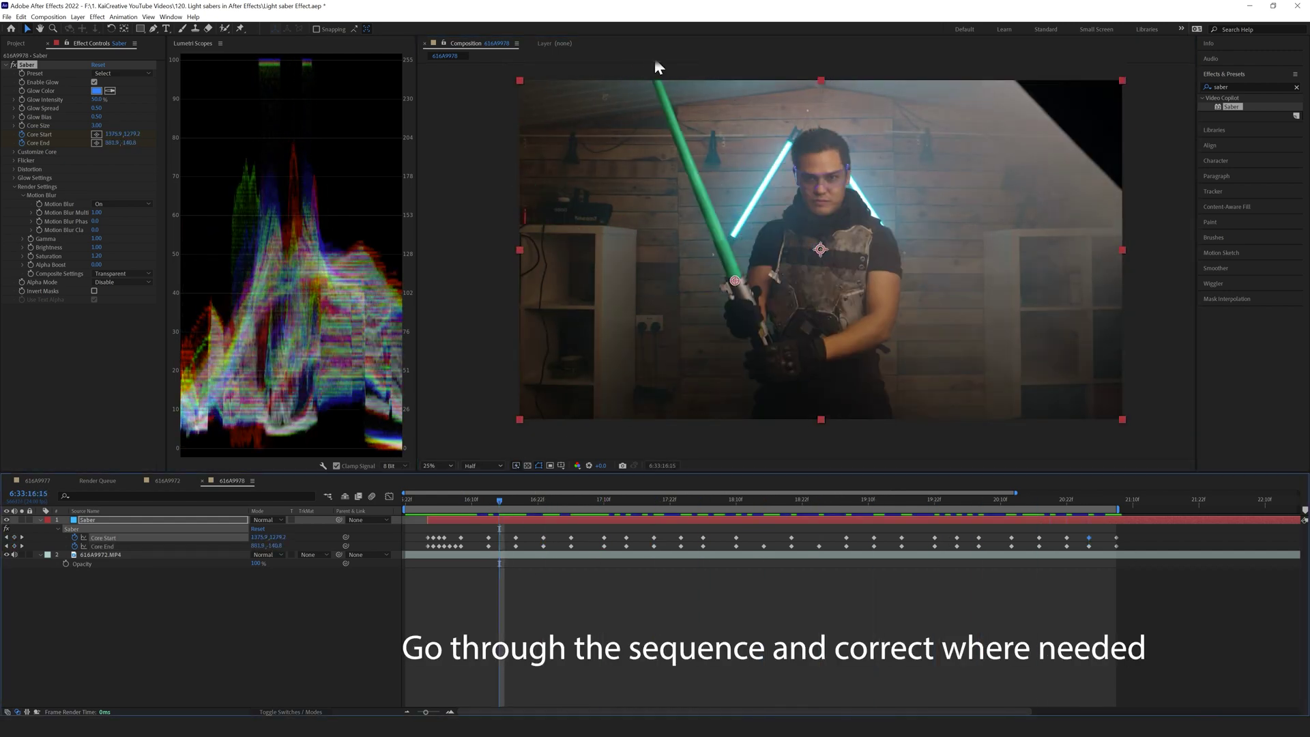
key(Page_Down)
key(Page_Down)
key(Page_Down)
key(Page_Down)
key(Page_Down)
key(Page_Down)
key(Page_Down)
key(Page_Down)
key(Page_Down)
click(44, 134)
key(Page_Down)
key(Page_Down)
key(Page_Down)
key(Page_Down)
key(Page_Down)
Step: Continue correcting the Core Start and Core End keyframes from 6:33:19:11 to the last frame, 6:33:21:07
key(Page_Down)
key(Page_Down)
key(Page_Down)
key(Page_Down)
key(Page_Down)
key(Page_Down)
key(Page_Down)
key(Page_Down)
key(Page_Down)
key(Page_Down)
key(Page_Down)
key(Page_Down)
key(Page_Down)
key(Page_Down)
key(Page_Down)
key(Page_Down)
key(Page_Down)
key(Page_Down)
key(Page_Down)
key(Page_Down)
key(Page_Down)
key(Page_Down)
key(Page_Down)
key(Page_Down)
key(Page_Down)
key(Page_Down)
key(Page_Down)
key(Page_Down)
key(Page_Down)
key(Page_Down)
key(Page_Down)
key(Page_Down)
key(Page_Down)
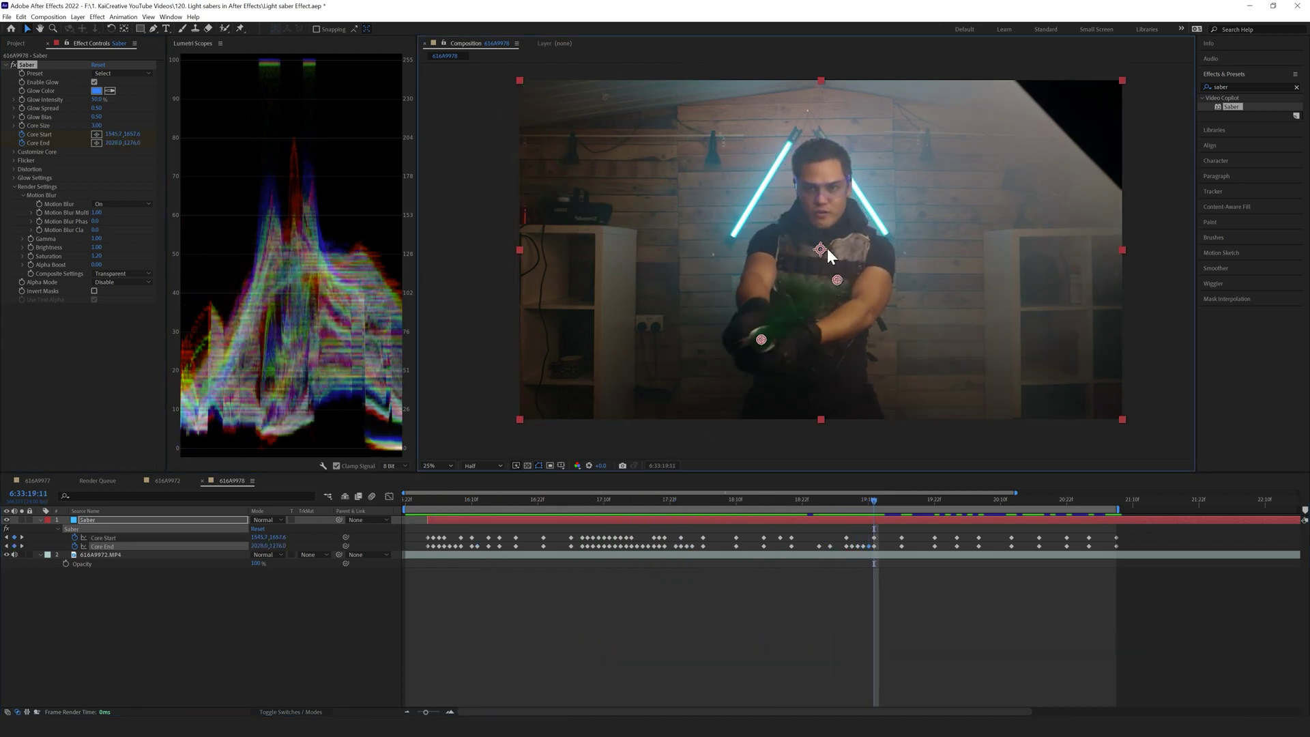
key(Page_Down)
key(Page_Down)
key(Page_Down)
key(Page_Down)
key(Page_Down)
key(Page_Down)
key(Page_Down)
key(Page_Down)
key(Page_Down)
key(Page_Down)
key(Page_Down)
key(Page_Down)
key(Page_Down)
key(Page_Down)
key(Page_Down)
key(Page_Down)
key(Page_Down)
key(Page_Down)
key(Page_Down)
key(Page_Down)
key(Page_Down)
key(Page_Down)
key(Page_Down)
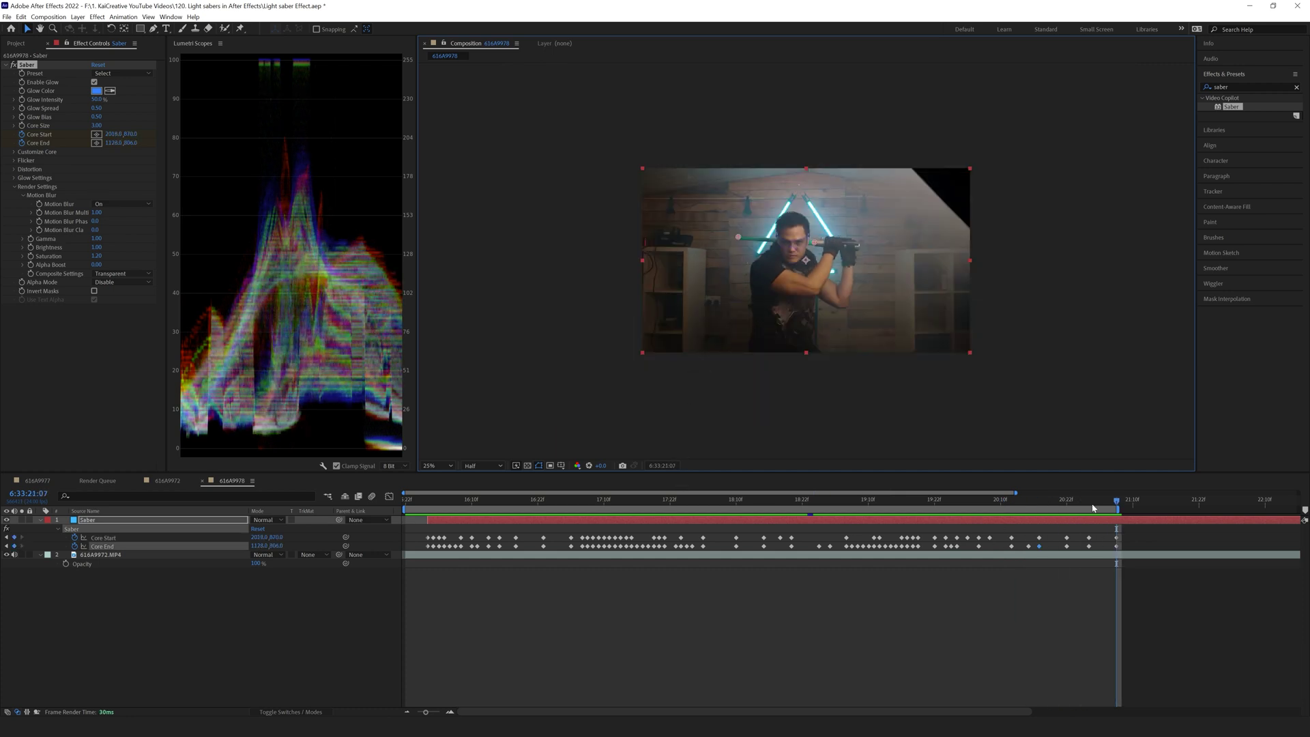
Step: Set the Saber layer's opacity to 100% and enlarge the composition view to 50% at 6:33:15:23
drag(1095, 505, 422, 497)
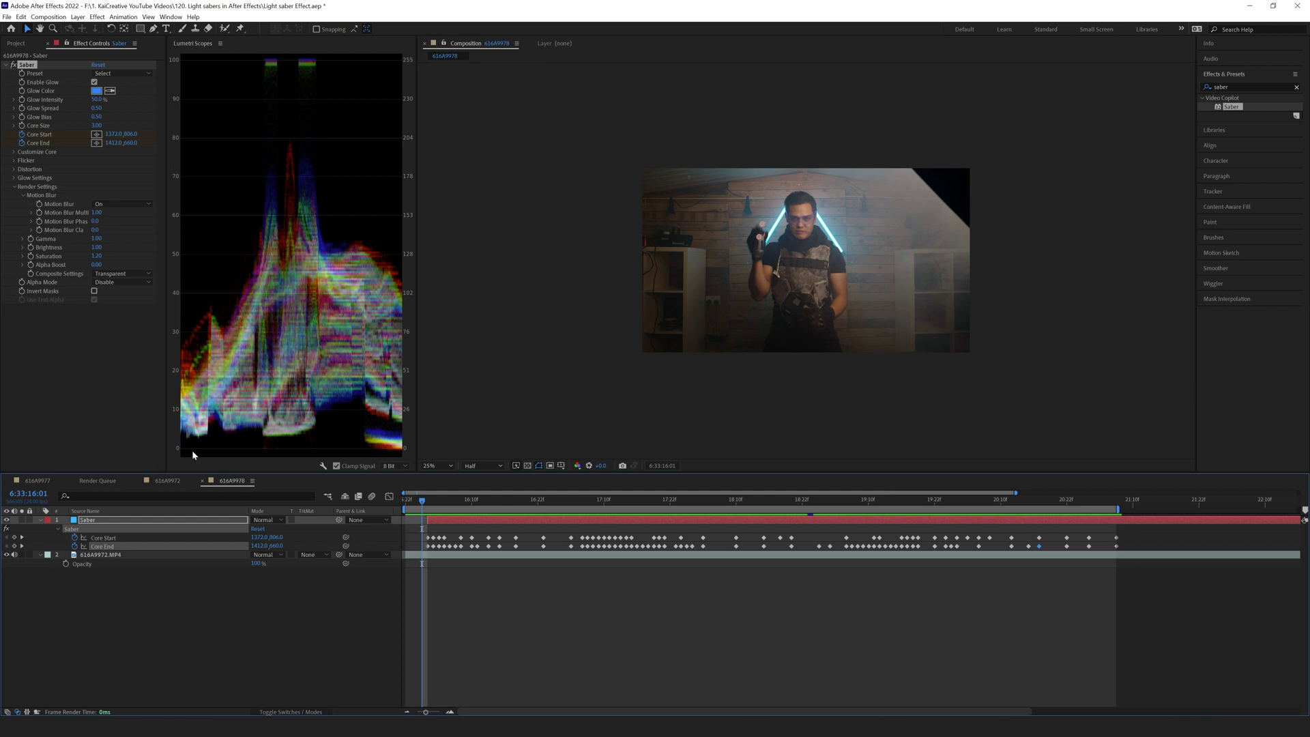
click(90, 521)
key(t)
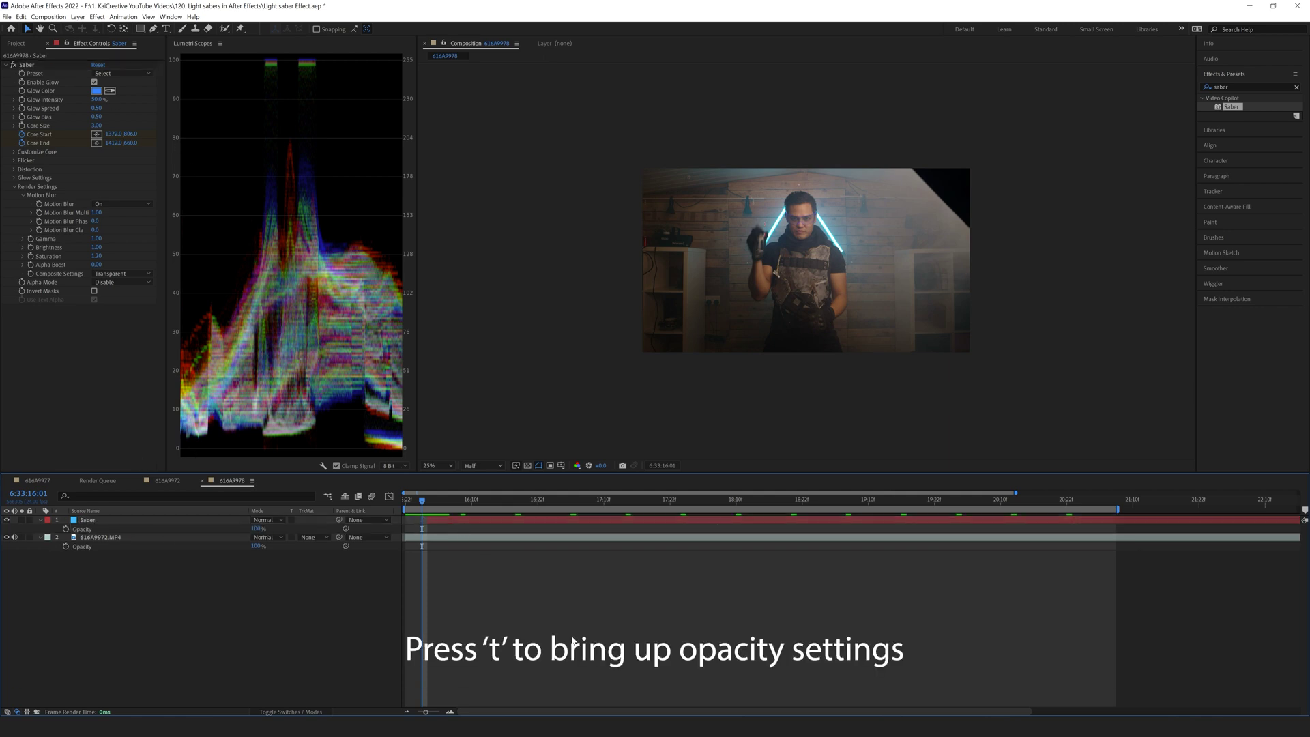
click(412, 502)
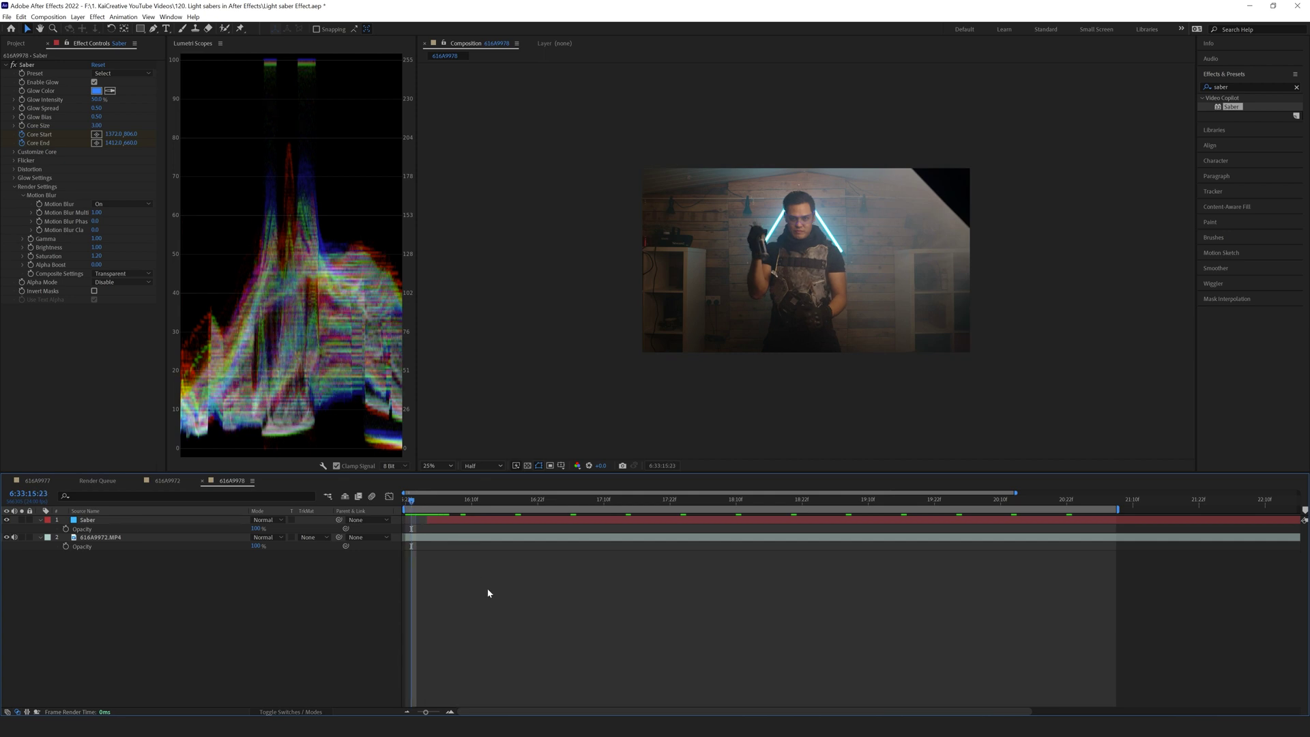
key(period)
key(period)
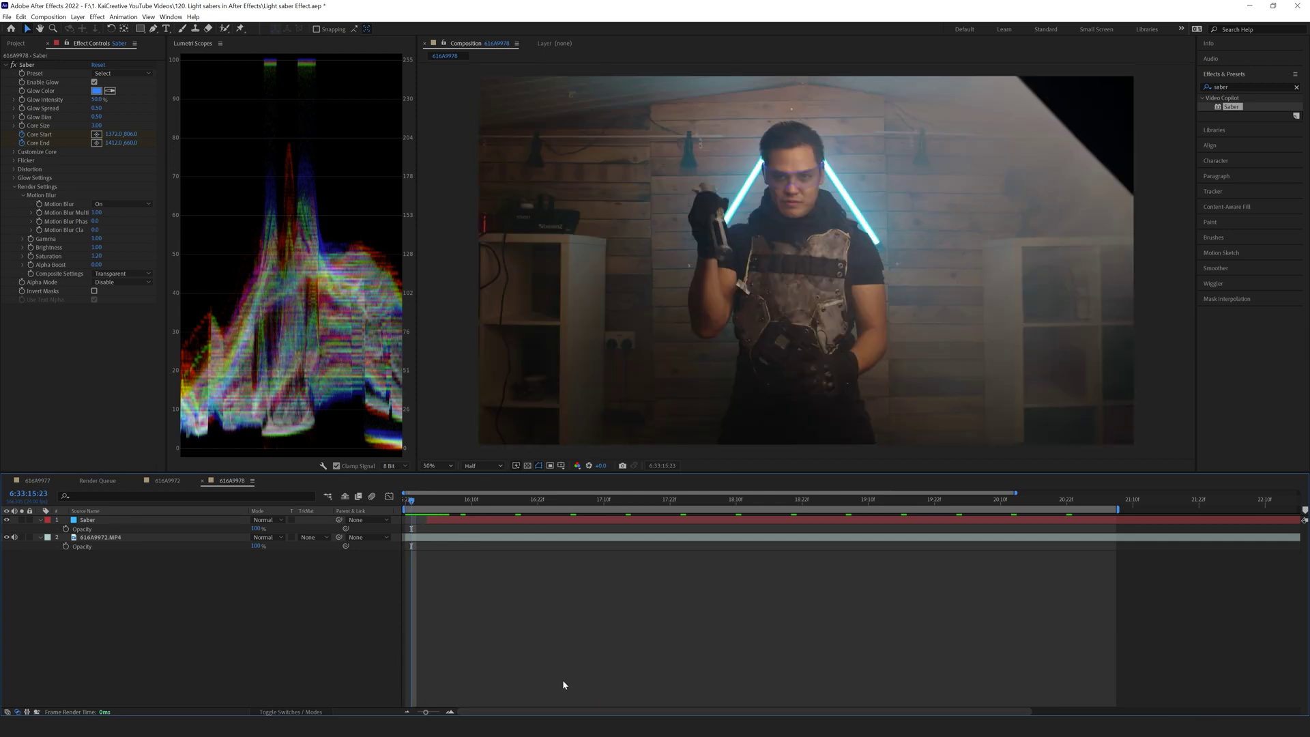
Step: Play back the corrected blade animation and check how the glow follows the blade
key(space)
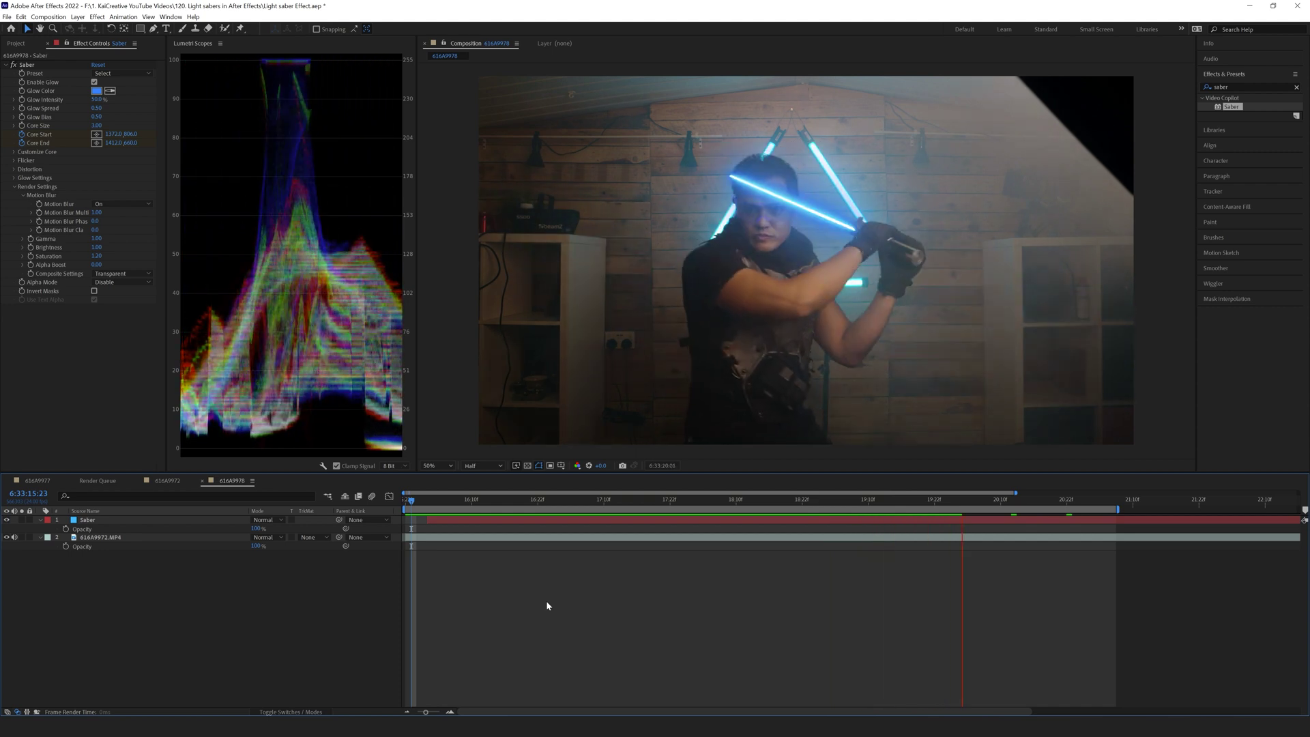
click(462, 501)
key(space)
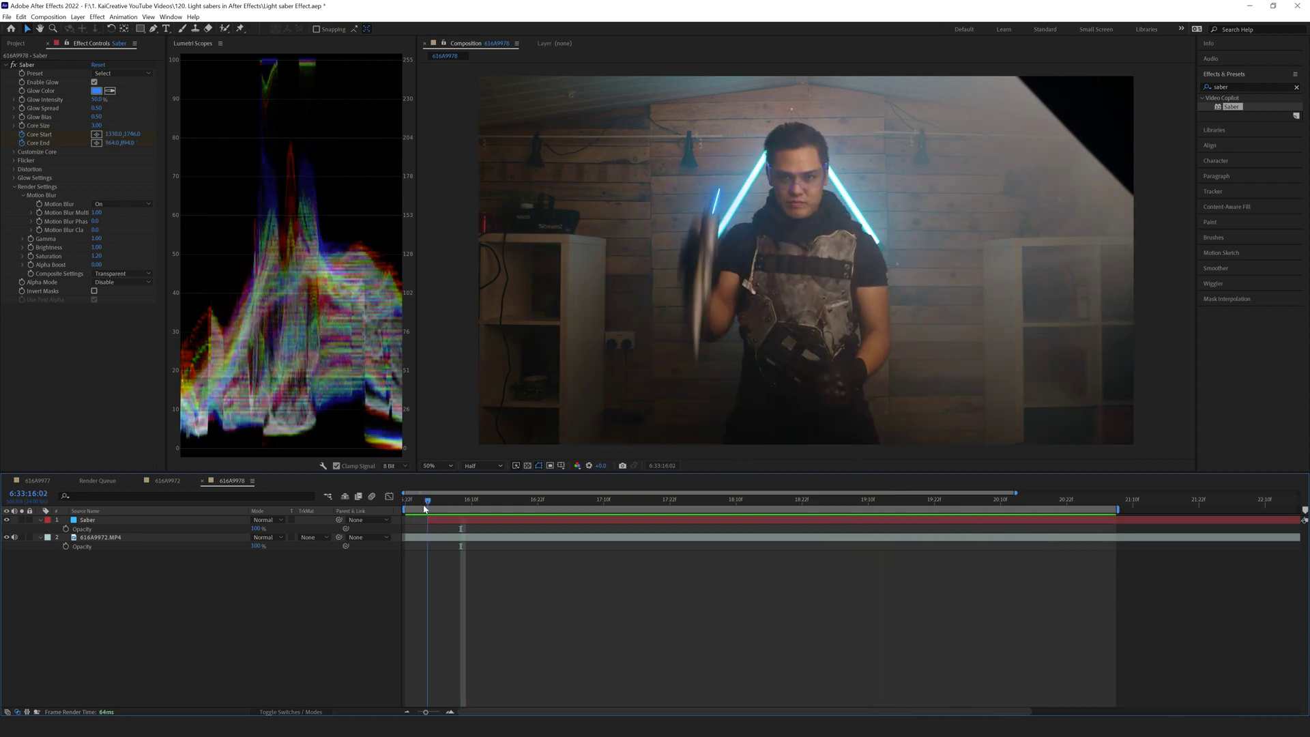
key(space)
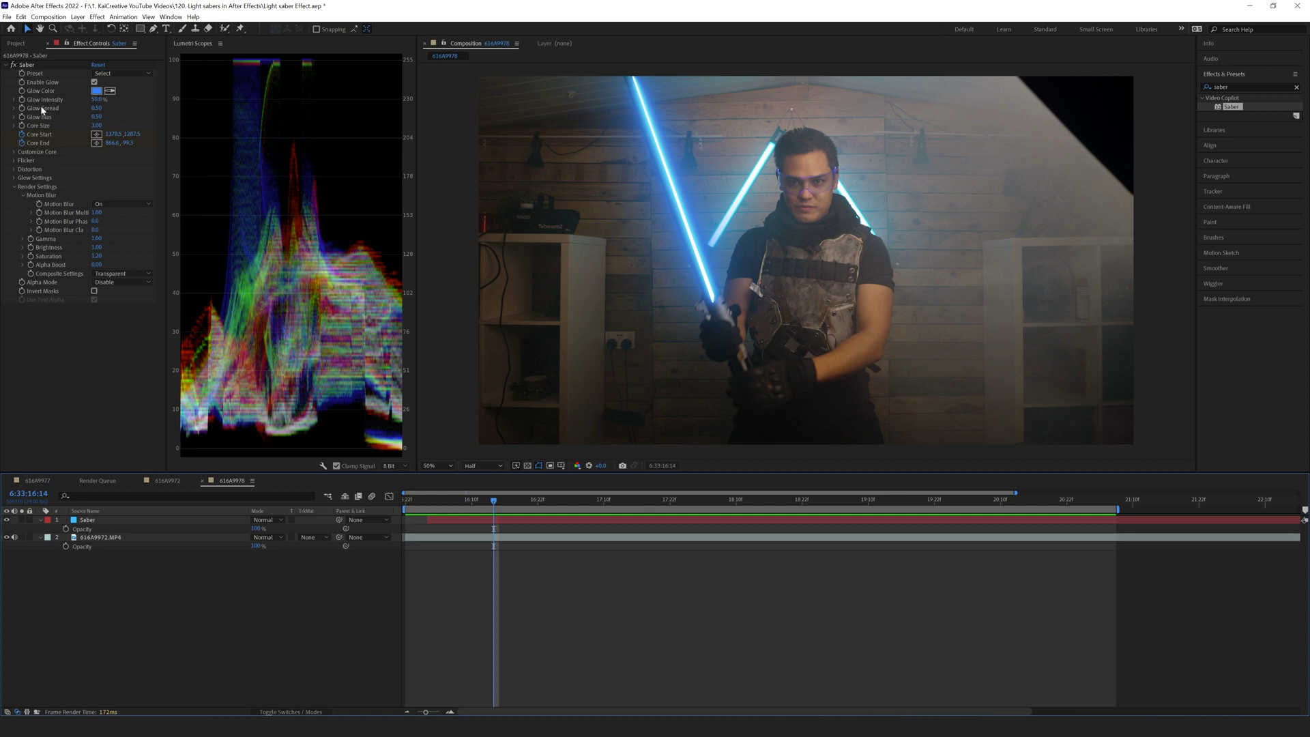
Step: Set the Saber effect's Glow Intensity to 79% and preview the glow across the sequence
drag(98, 101, 106, 100)
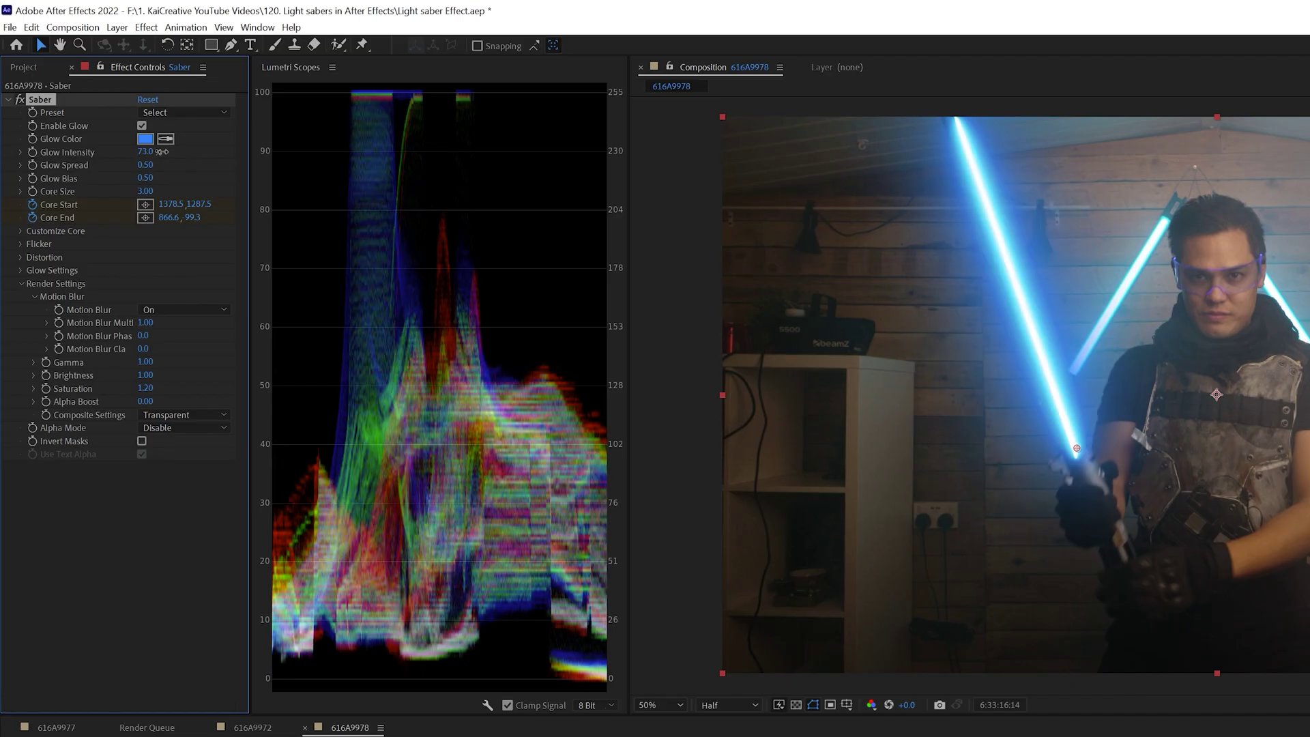
drag(162, 152, 165, 152)
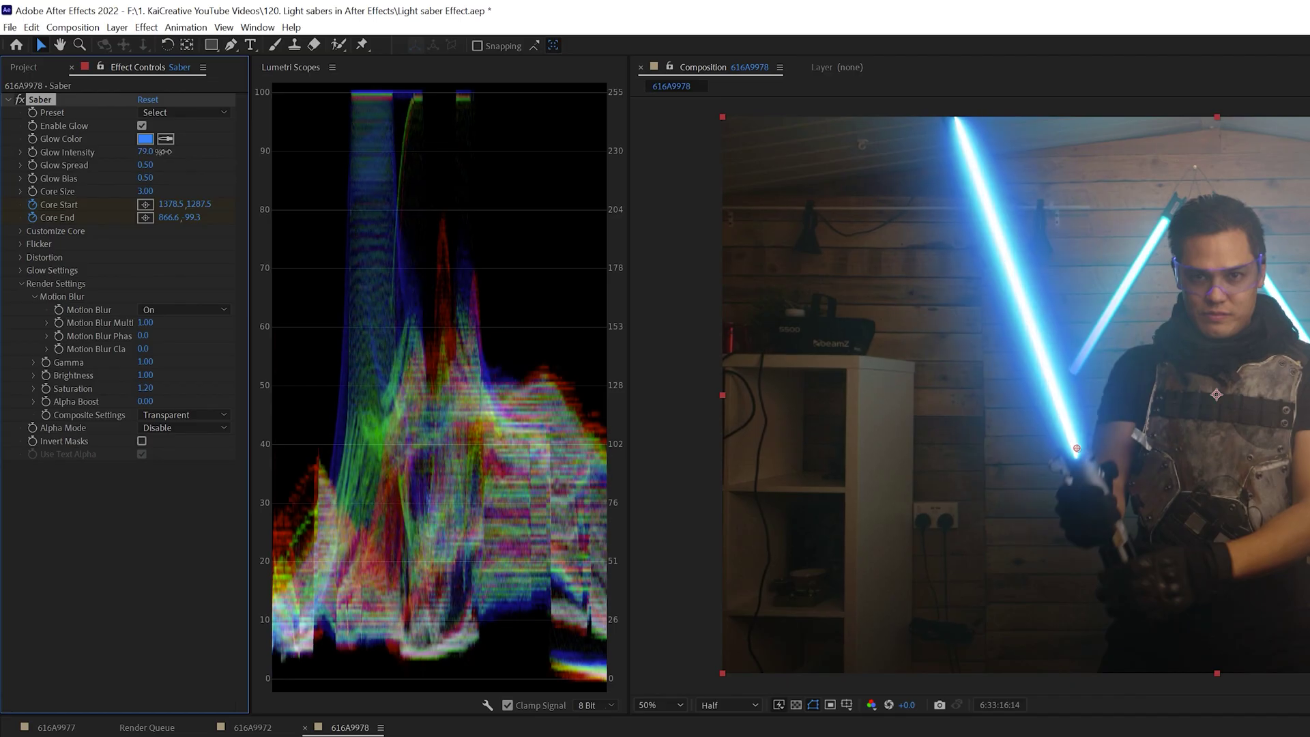
click(785, 736)
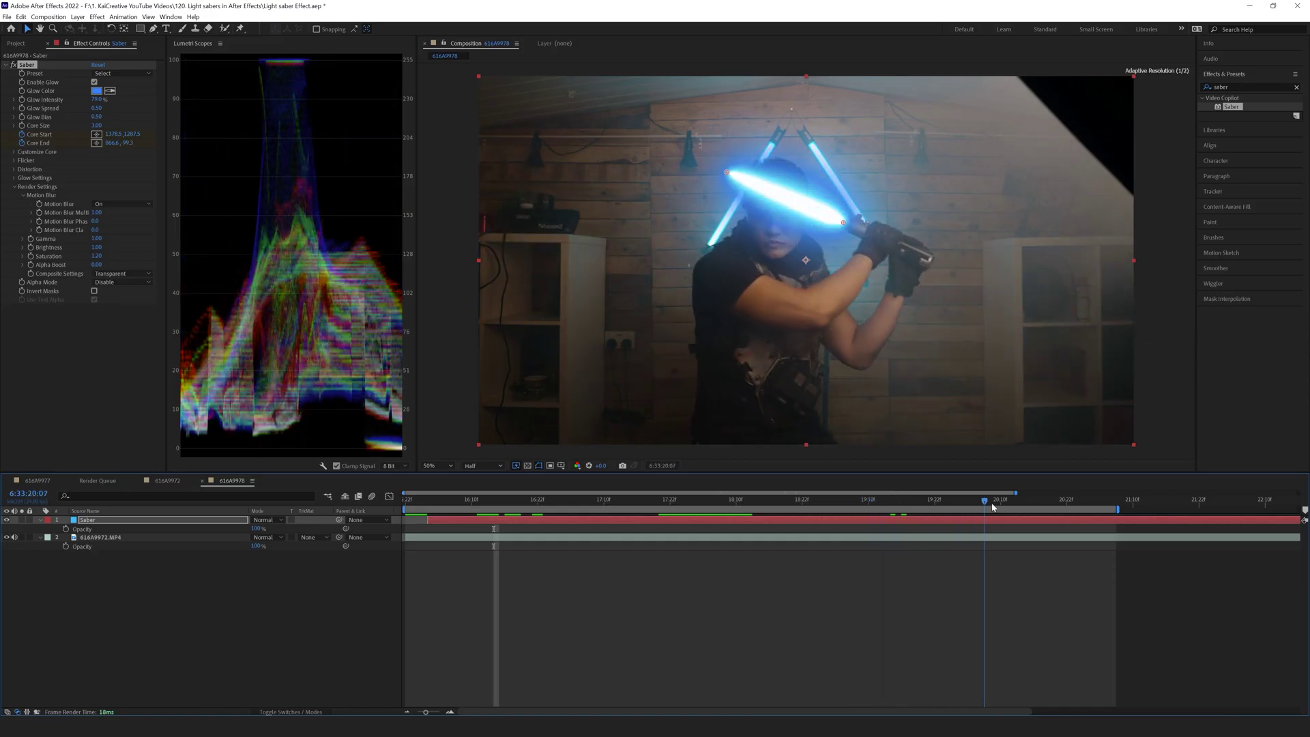
key(space)
Step: At 6:33:16:19, set the Saber's Core Size to 2.40, Glow Spread to 0.34 and Glow Bias to 0.52
click(522, 501)
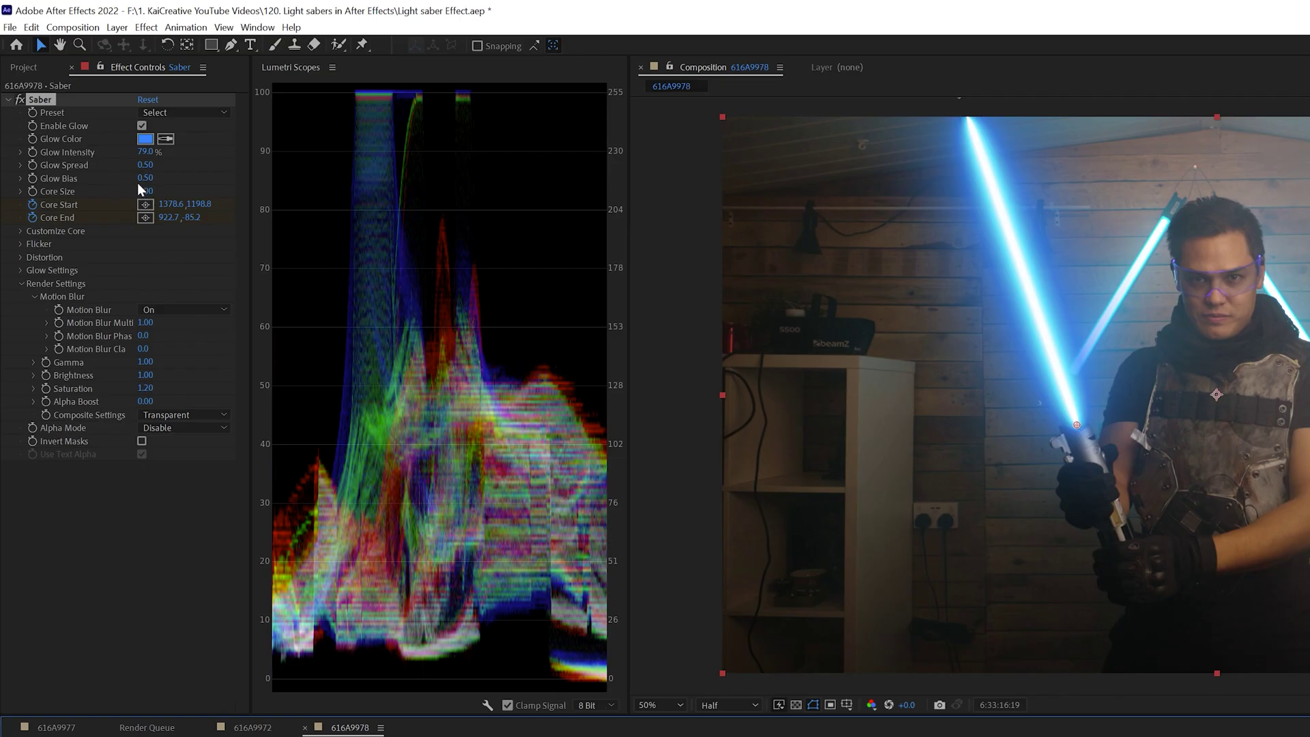
drag(145, 191, 149, 195)
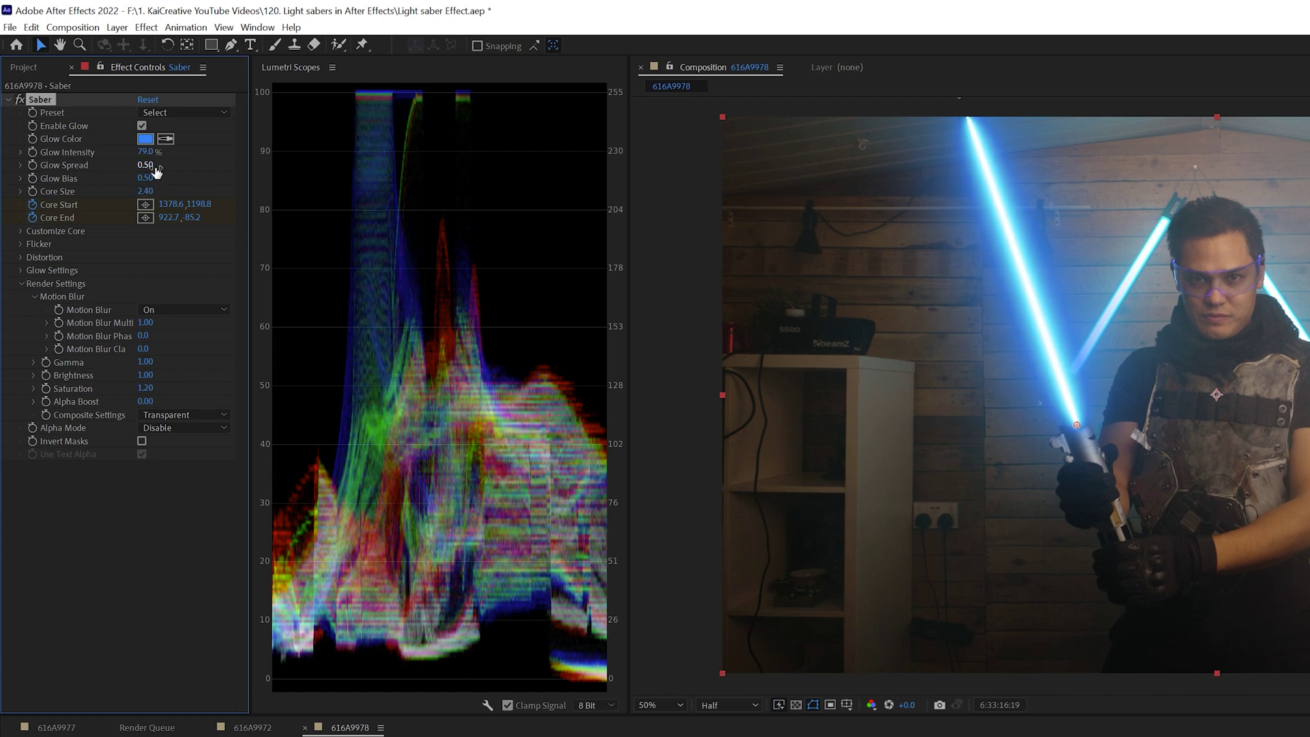
mouse_move(168, 169)
mouse_down()
mouse_move(131, 172)
mouse_move(157, 182)
mouse_up()
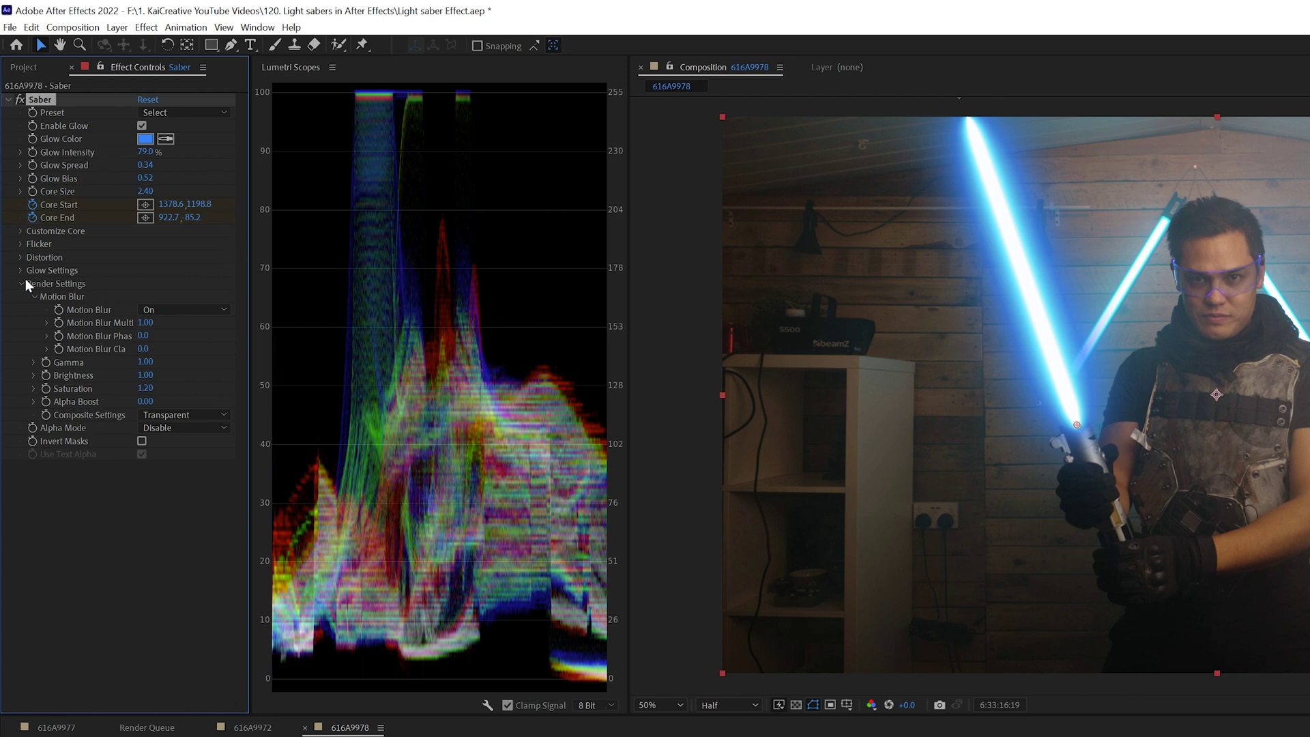
Step: Raise the Saber's Flicker Intensity above 0% and play back the flickering blade through to 6:33:20:16
click(20, 243)
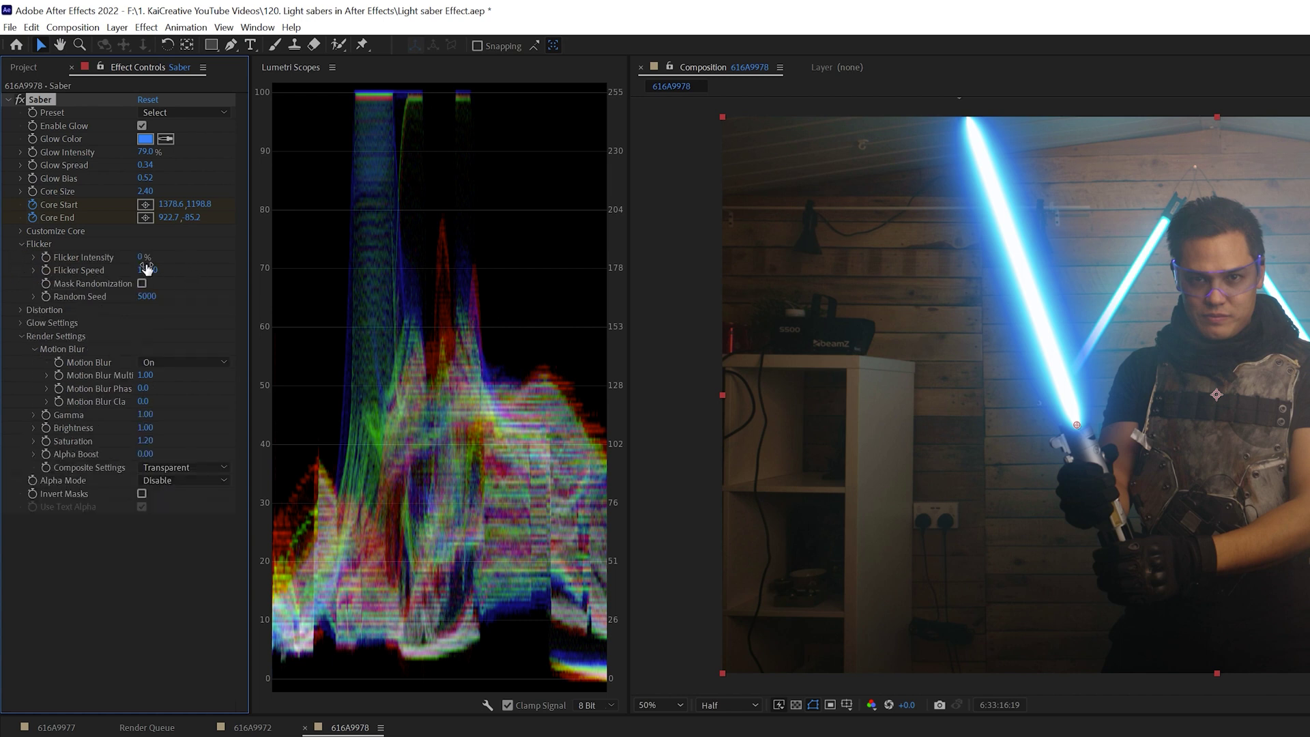
drag(148, 262, 182, 261)
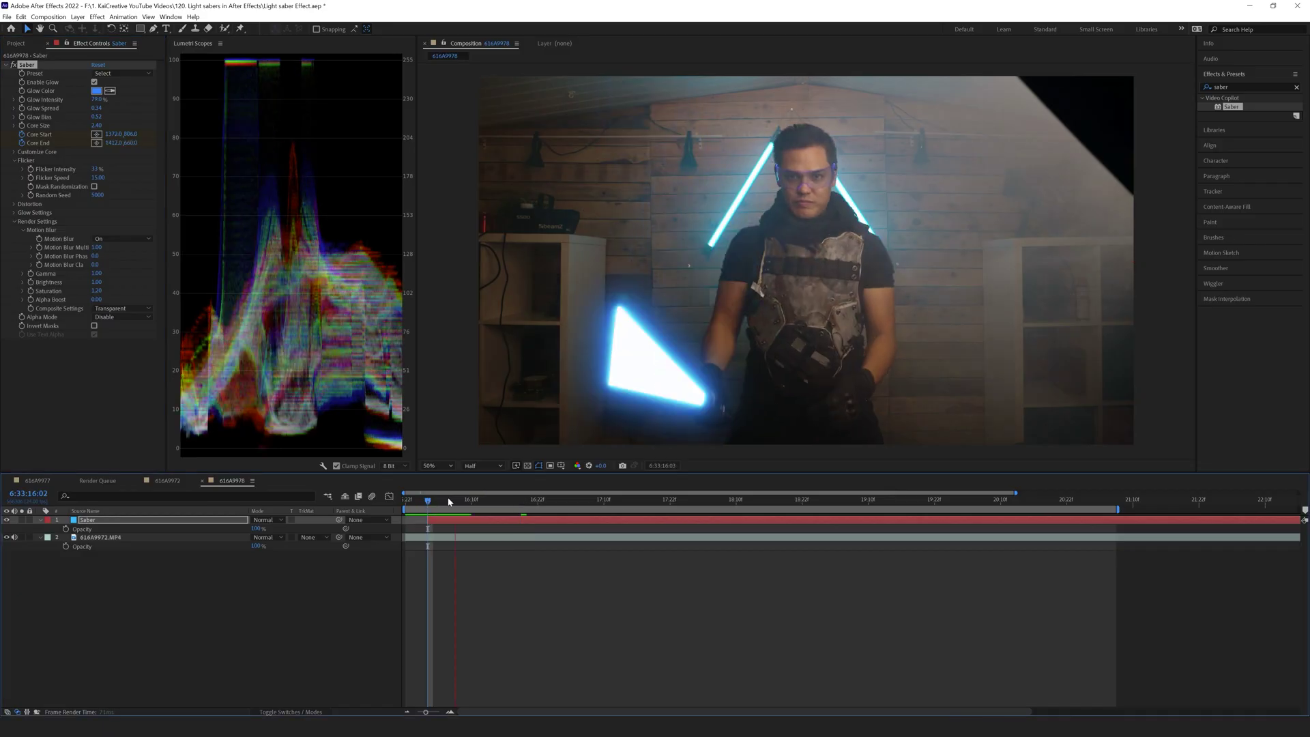
key(space)
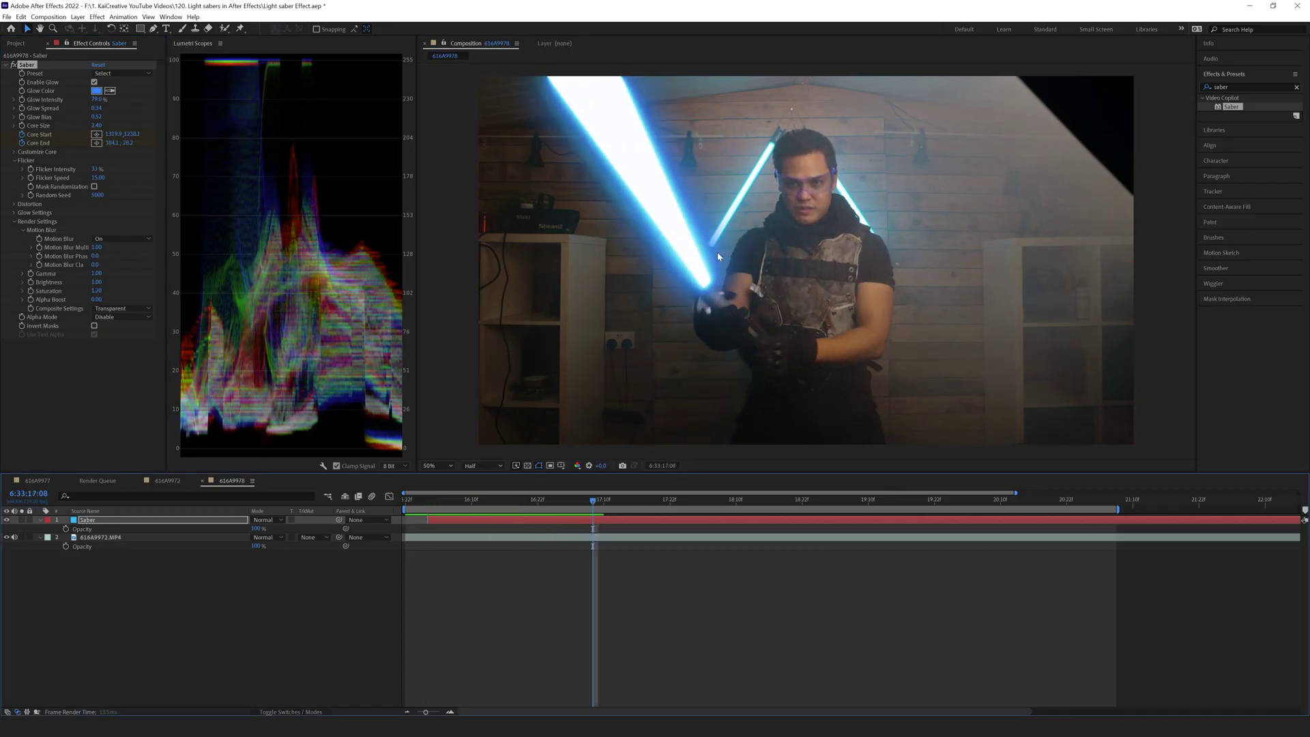
key(space)
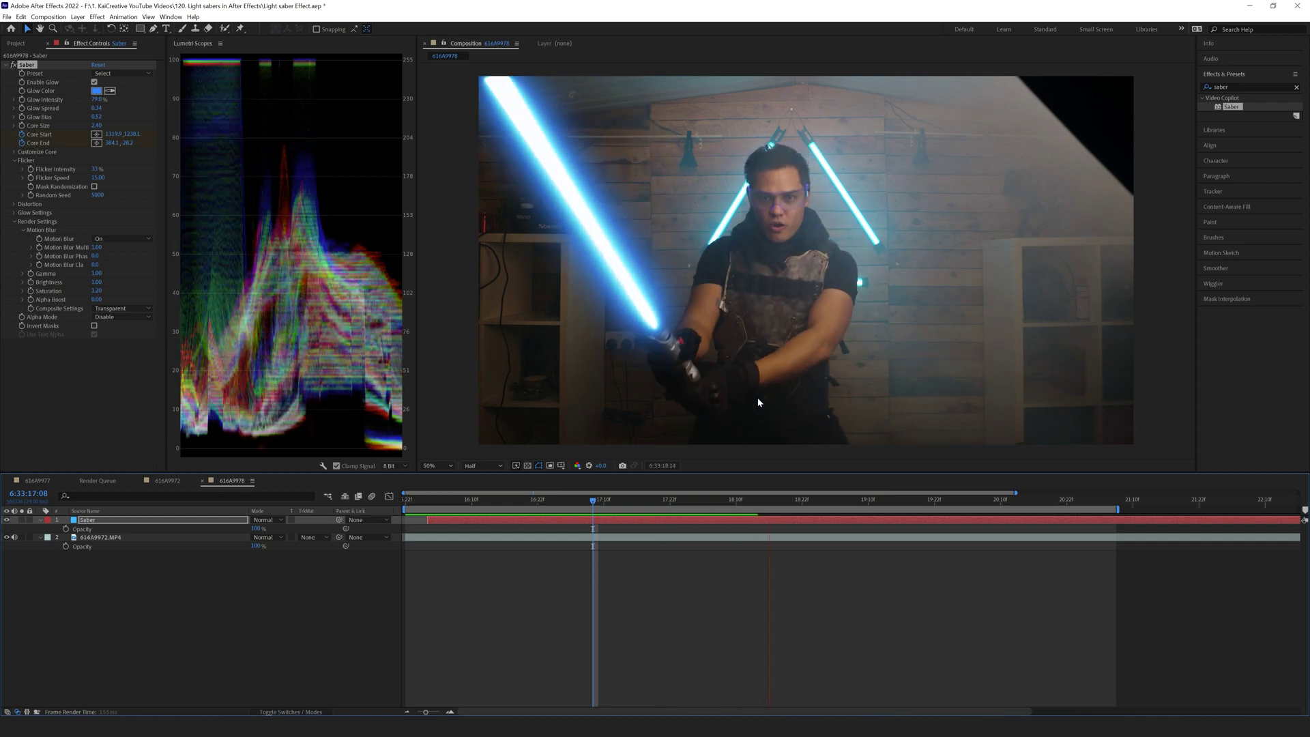
click(471, 500)
drag(472, 505, 1033, 541)
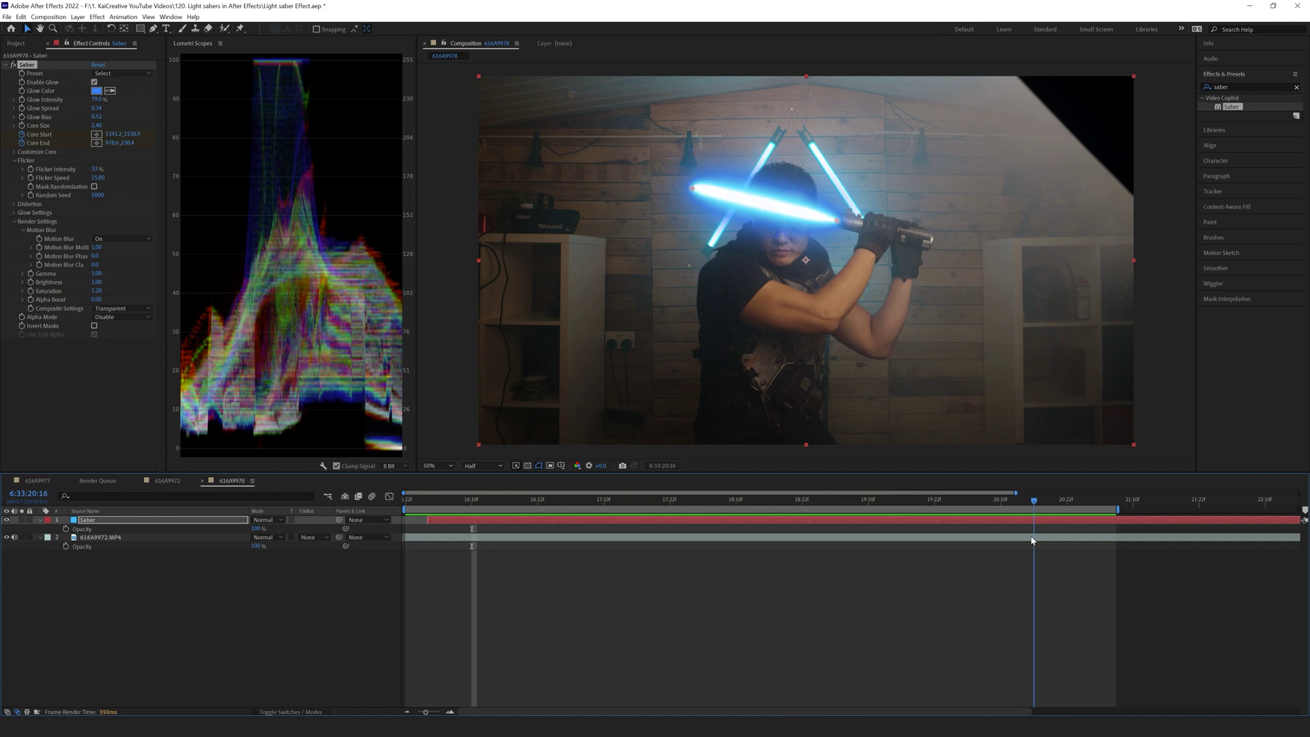
Step: Toggle the Saber layer's visibility at 6:33:20:16 to compare the glow with the footage, leaving the layer visible
click(7, 520)
click(8, 520)
click(7, 520)
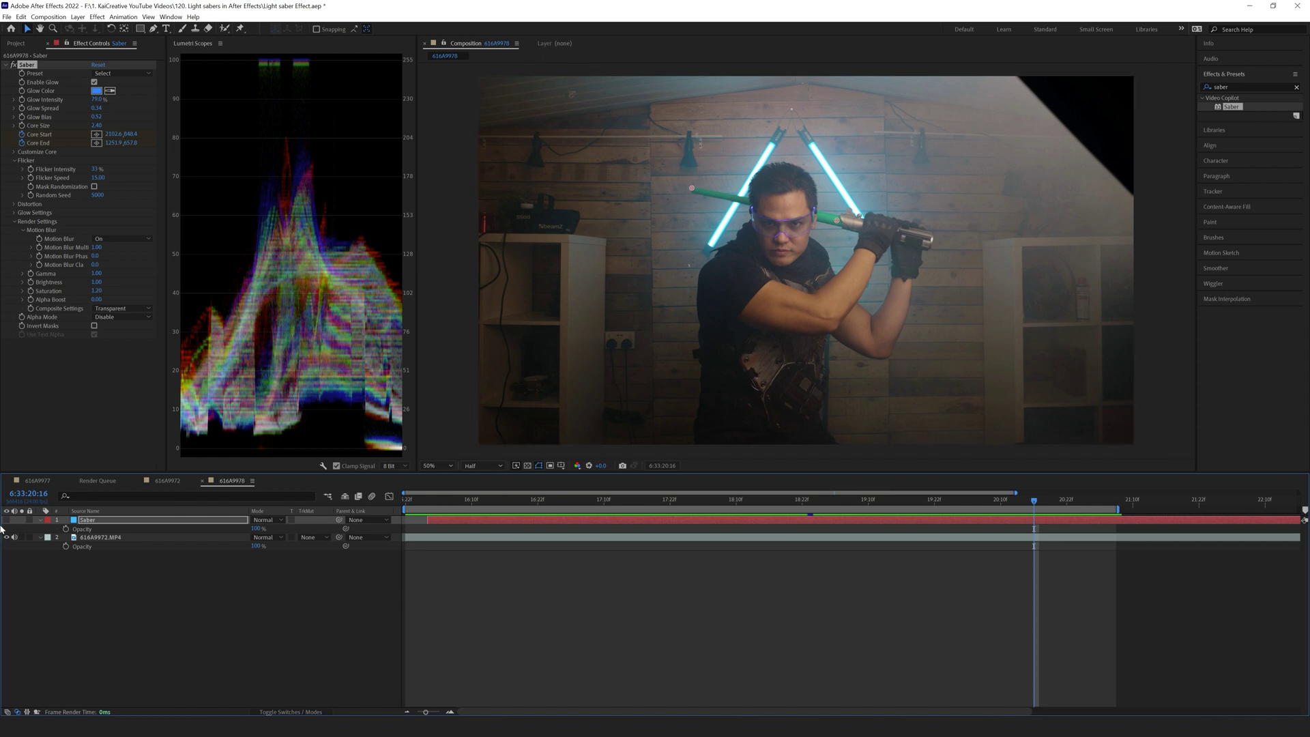
click(6, 520)
mouse_move(1035, 503)
mouse_down()
mouse_move(915, 503)
mouse_move(1111, 519)
mouse_move(1027, 520)
mouse_up()
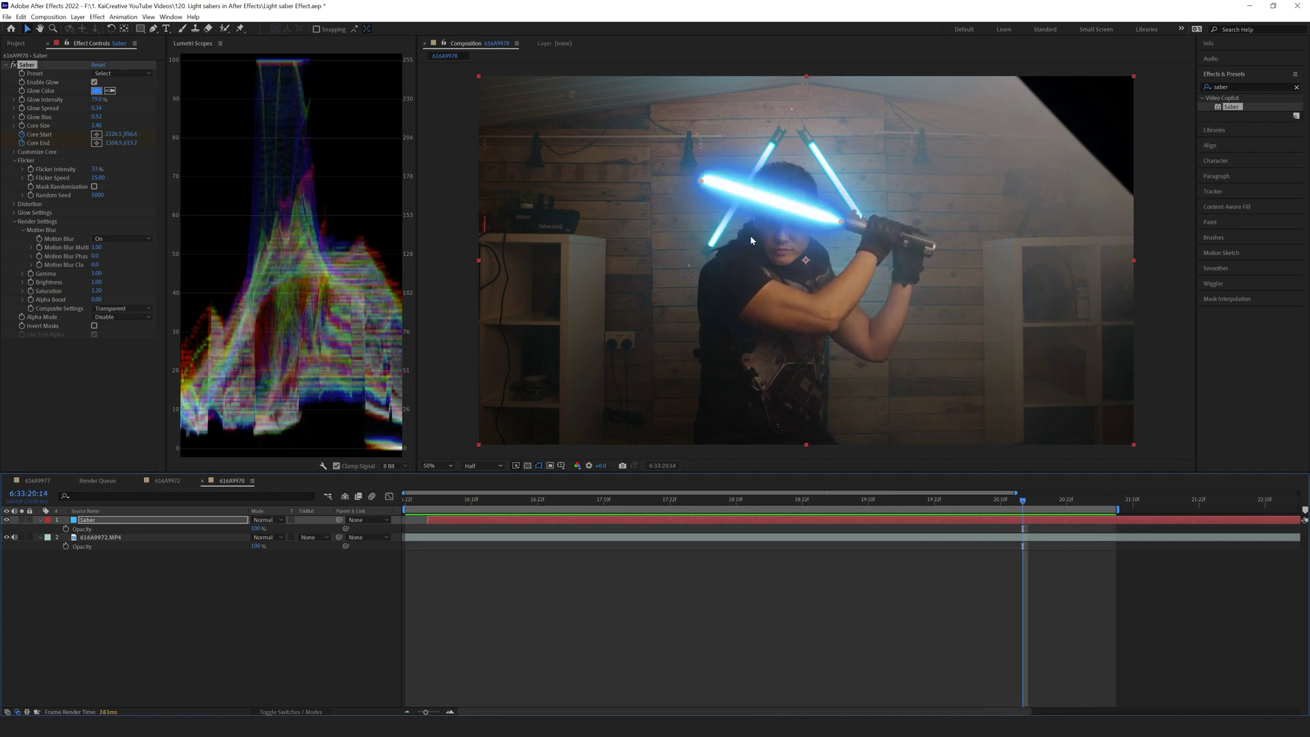
Step: Go to 6:33:20:02, where the blade passes behind the head, and duplicate the footage layer
drag(950, 505, 953, 516)
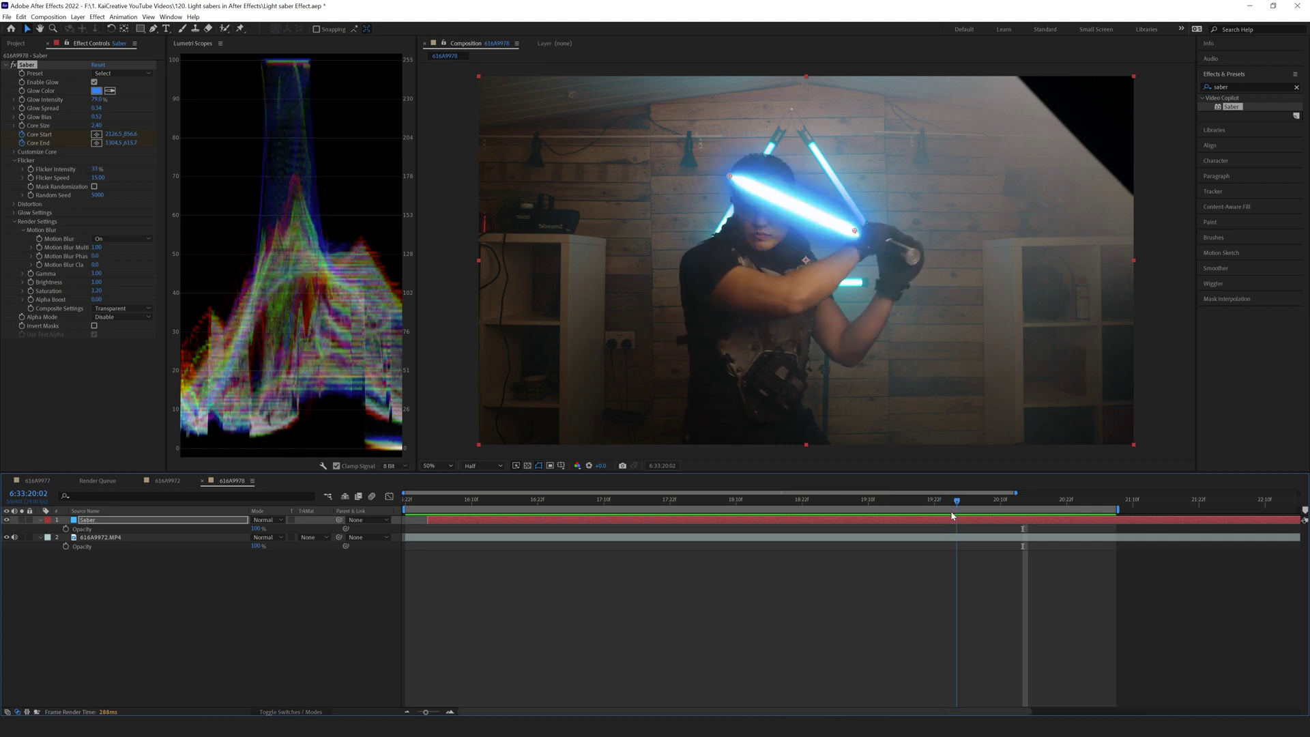
click(957, 539)
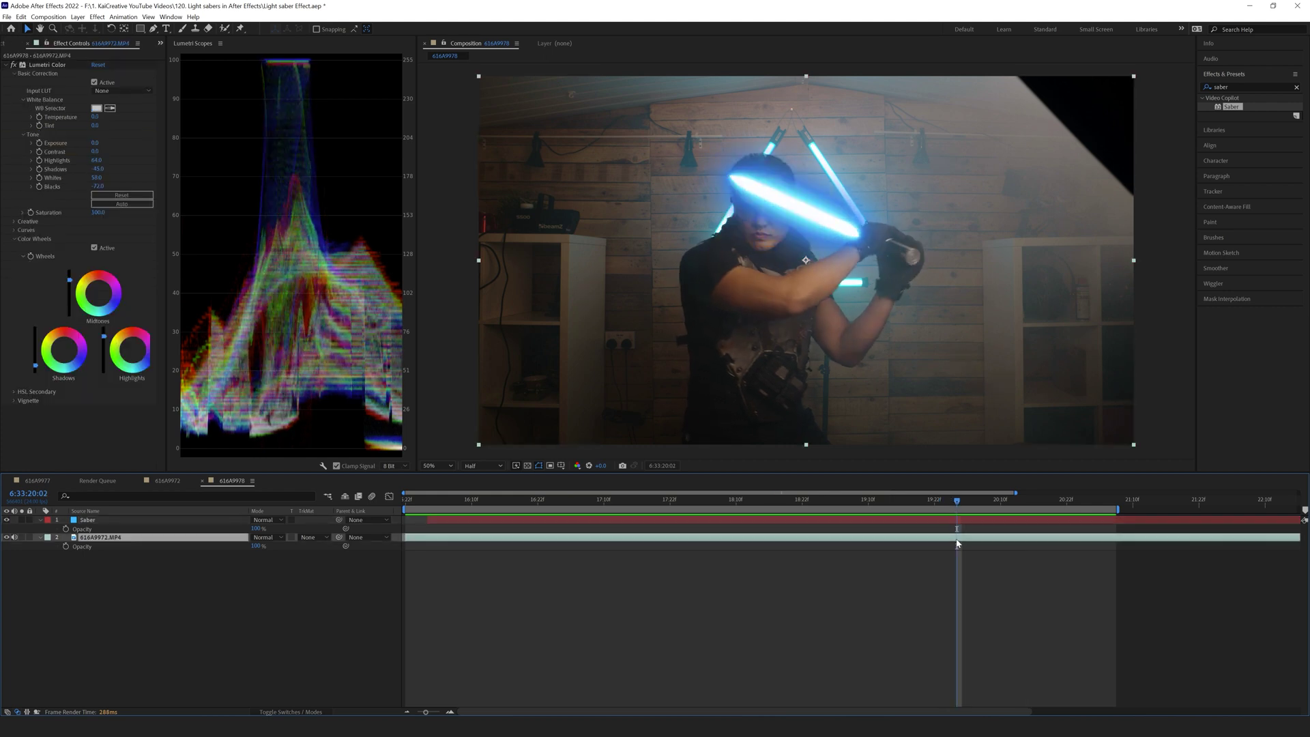
key(ctrl+d)
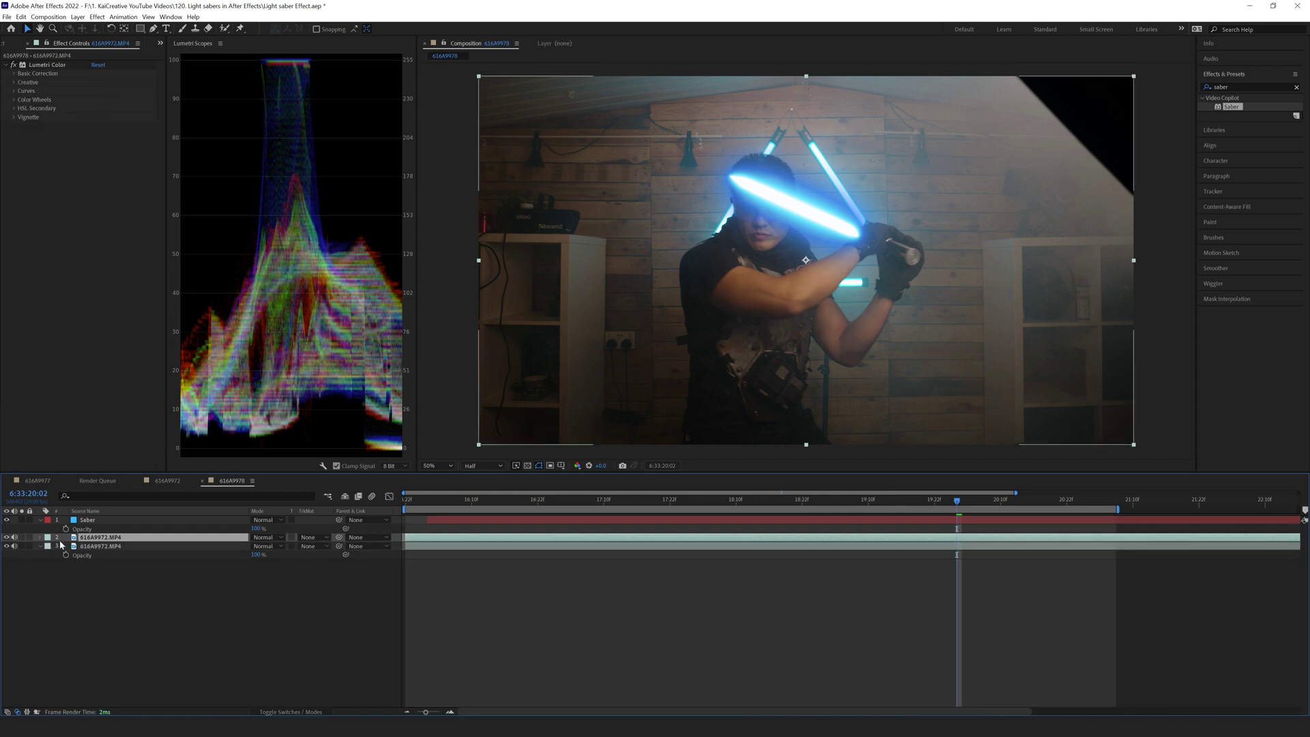
Step: Set the Saber layer's opacity to 0% and select the upper copy of the footage layer
click(76, 520)
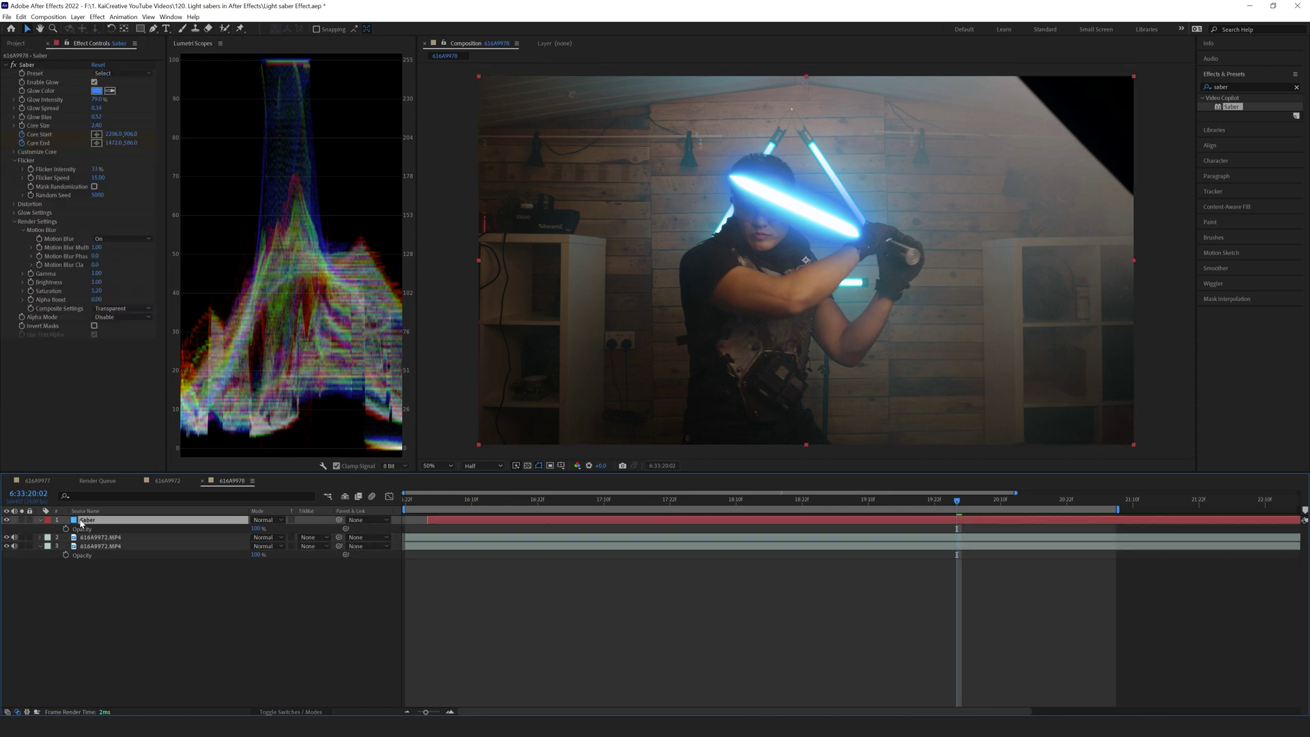
key(t)
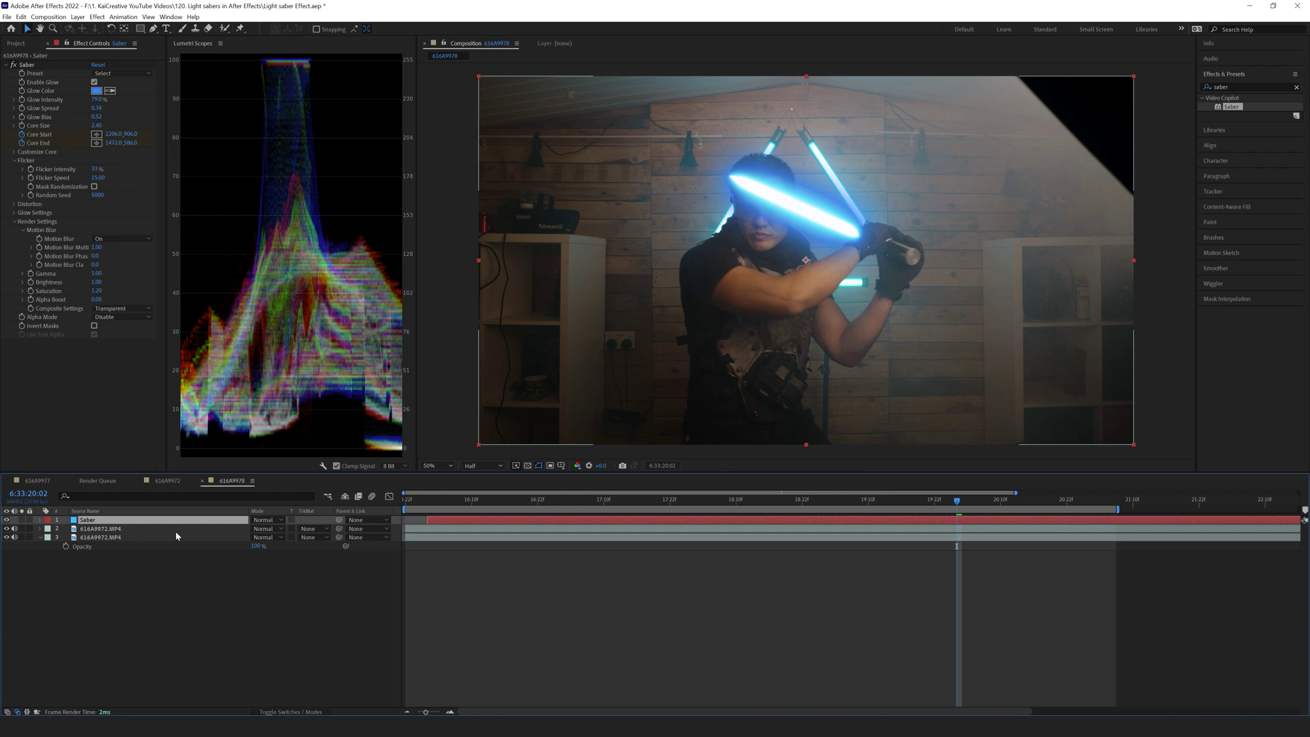
key(t)
click(257, 529)
text(00)
key(Return)
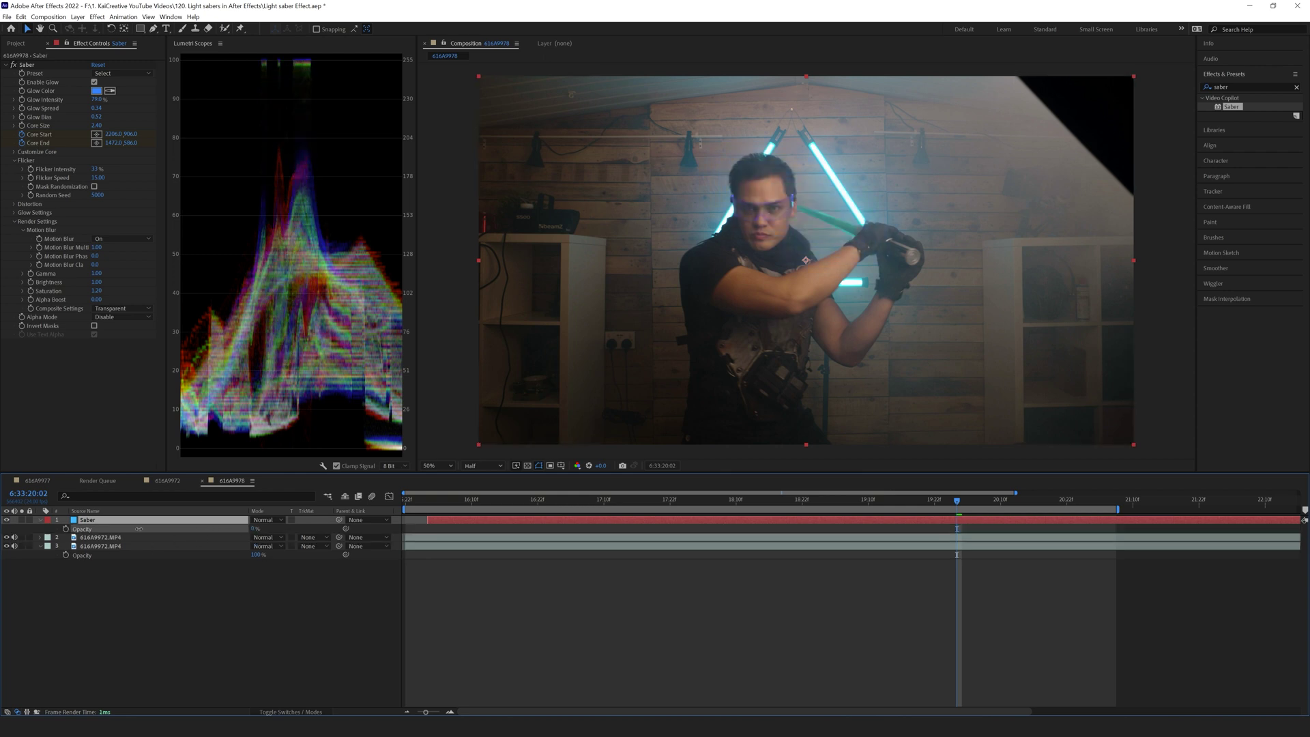
key(Return)
click(883, 538)
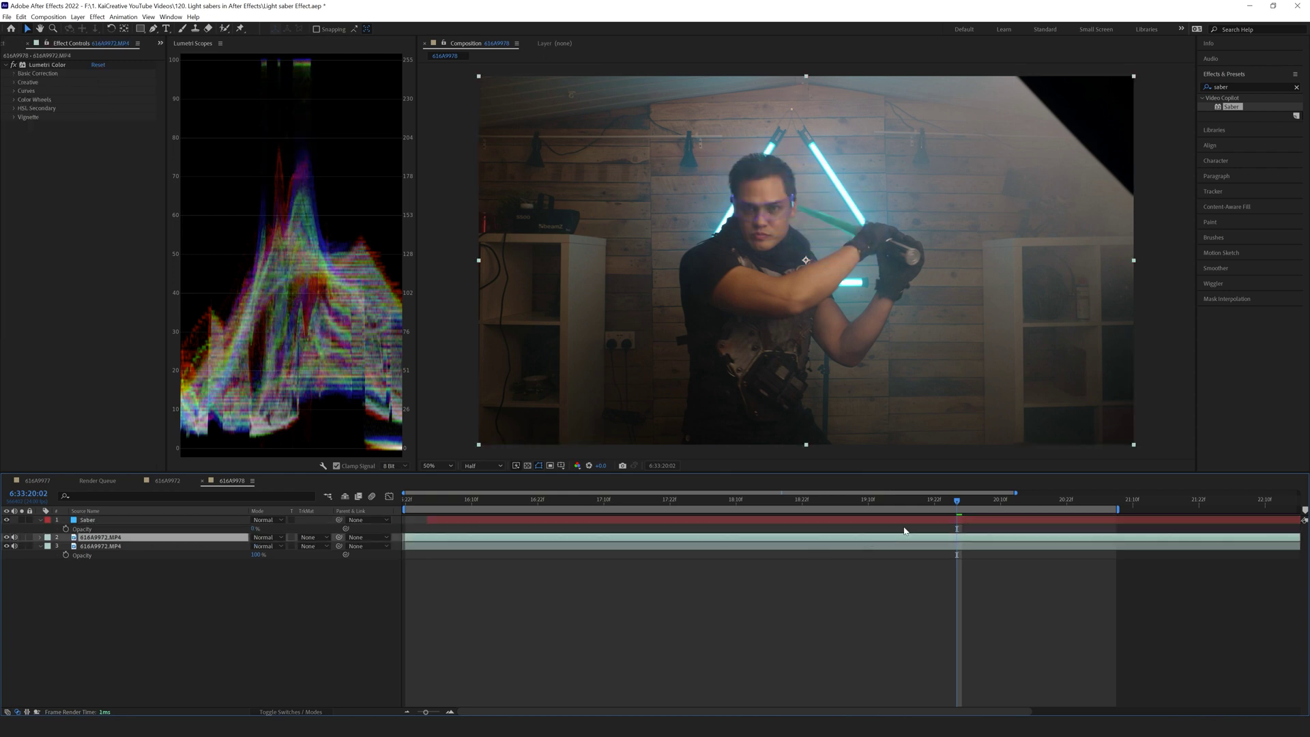
Step: Trim the upper footage copy to start at 6:33:20:02 and draw a closed Pen mask around the actor's head
drag(407, 538, 957, 501)
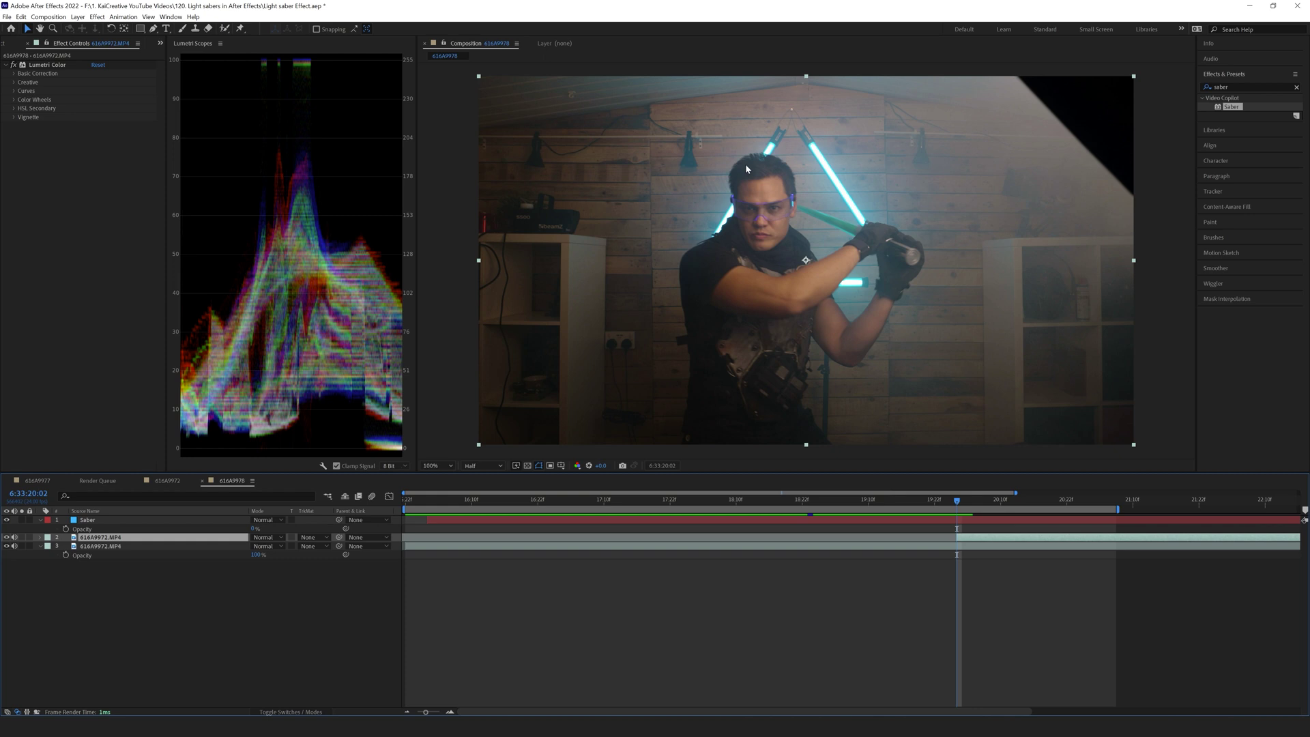
key(slash)
key(h)
drag(663, 292, 728, 380)
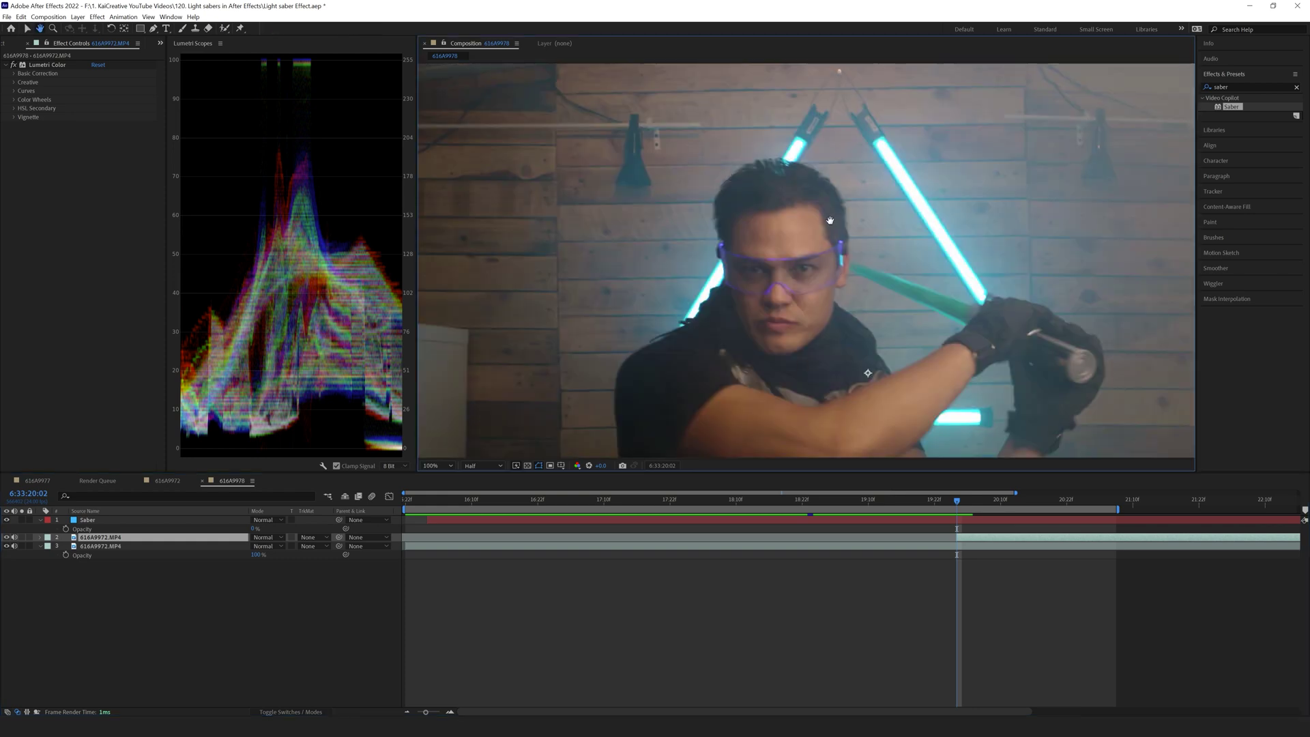
click(155, 28)
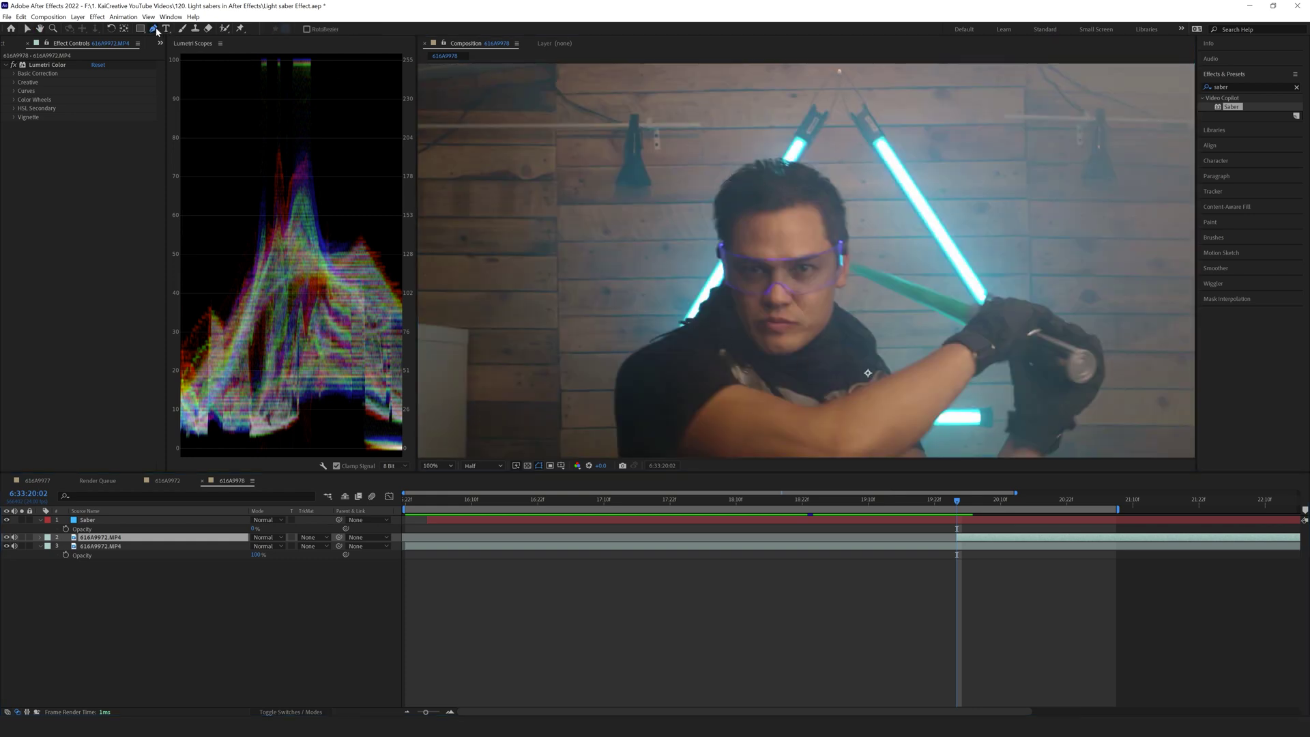
click(977, 537)
click(784, 355)
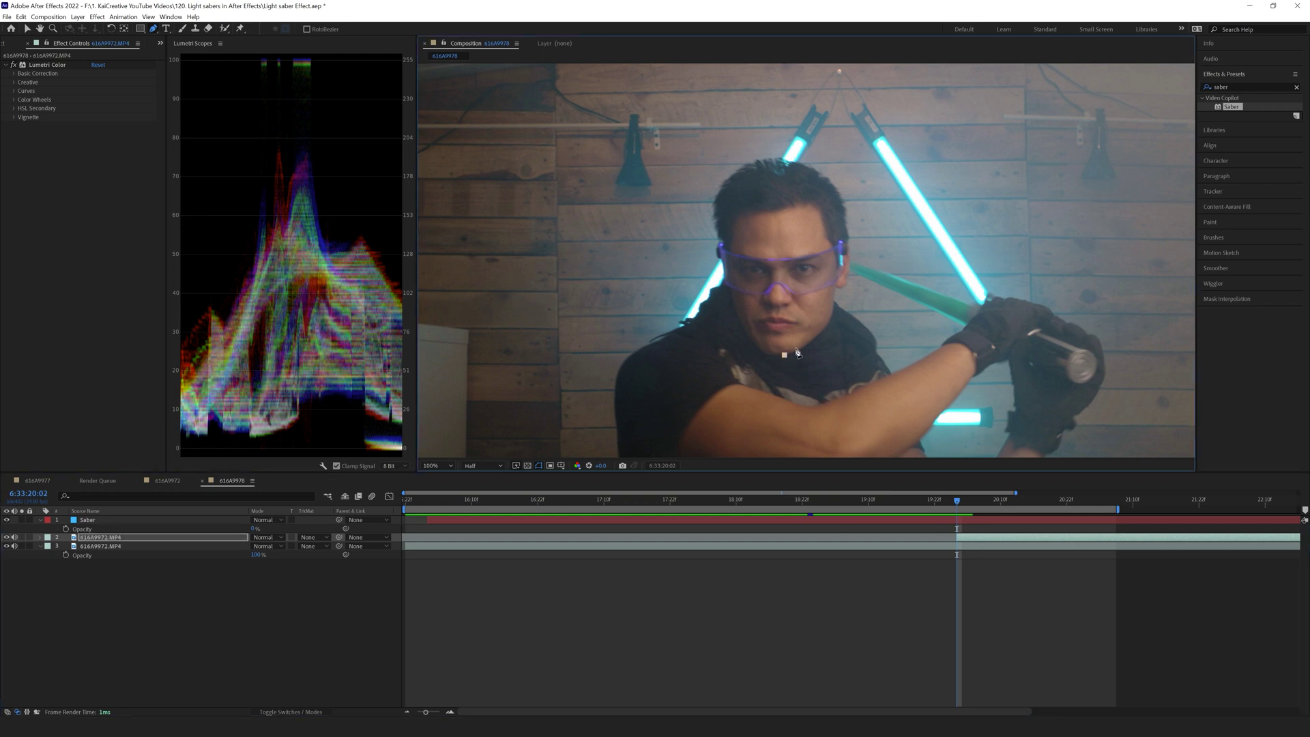
drag(810, 342, 815, 334)
click(828, 322)
click(834, 304)
click(837, 283)
click(846, 286)
click(847, 270)
click(850, 263)
click(847, 227)
click(840, 193)
click(826, 172)
click(797, 165)
click(778, 164)
click(767, 159)
click(751, 165)
click(732, 176)
click(723, 191)
click(717, 201)
click(716, 217)
click(716, 233)
click(719, 249)
click(715, 290)
click(722, 286)
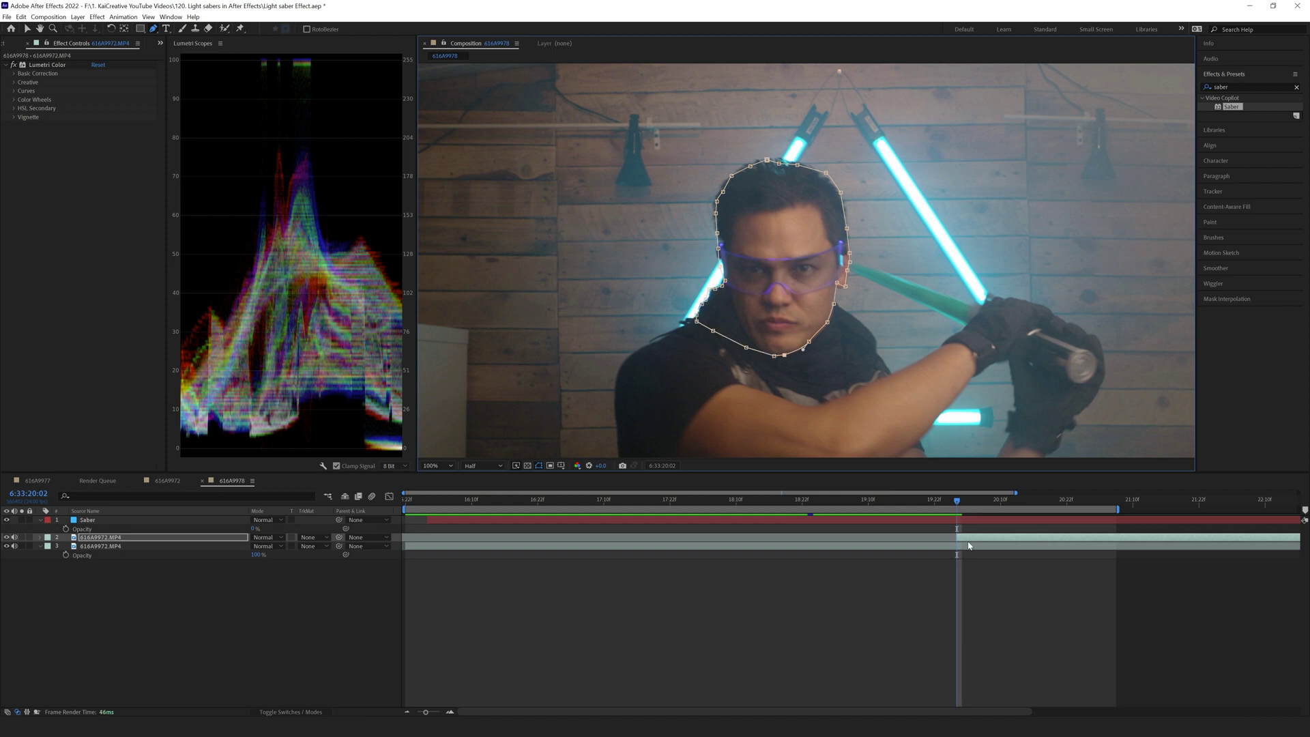
Step: Enable Mask Path keyframing for the head mask at 6:33:20:02, and shift the mask onto the head at 6:33:20:03
click(971, 539)
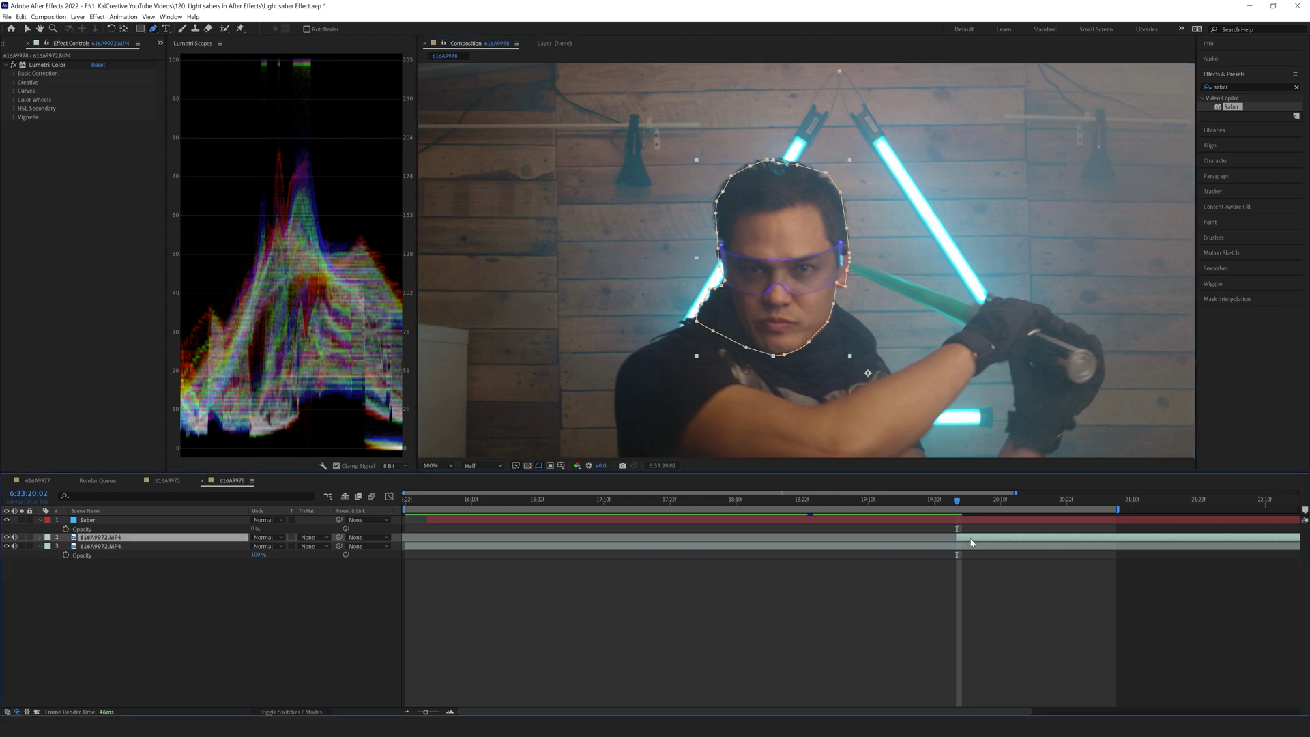
key(m)
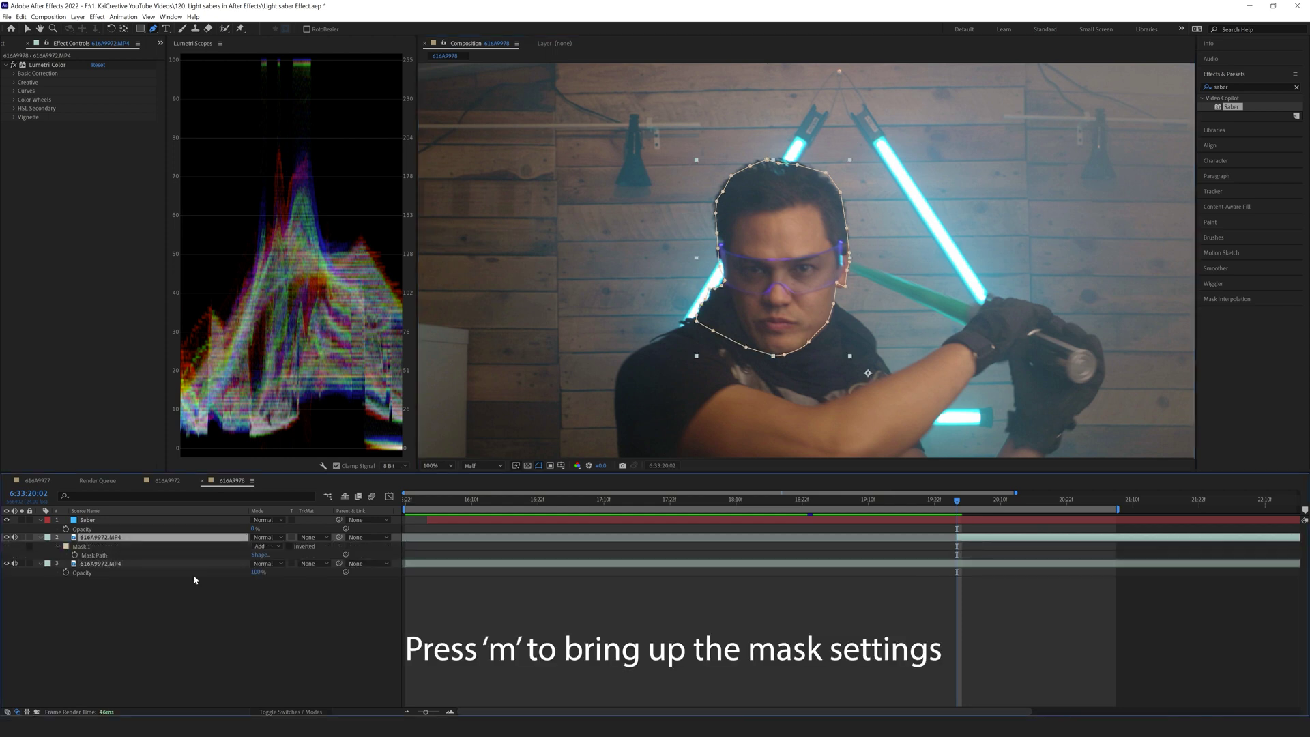
click(93, 558)
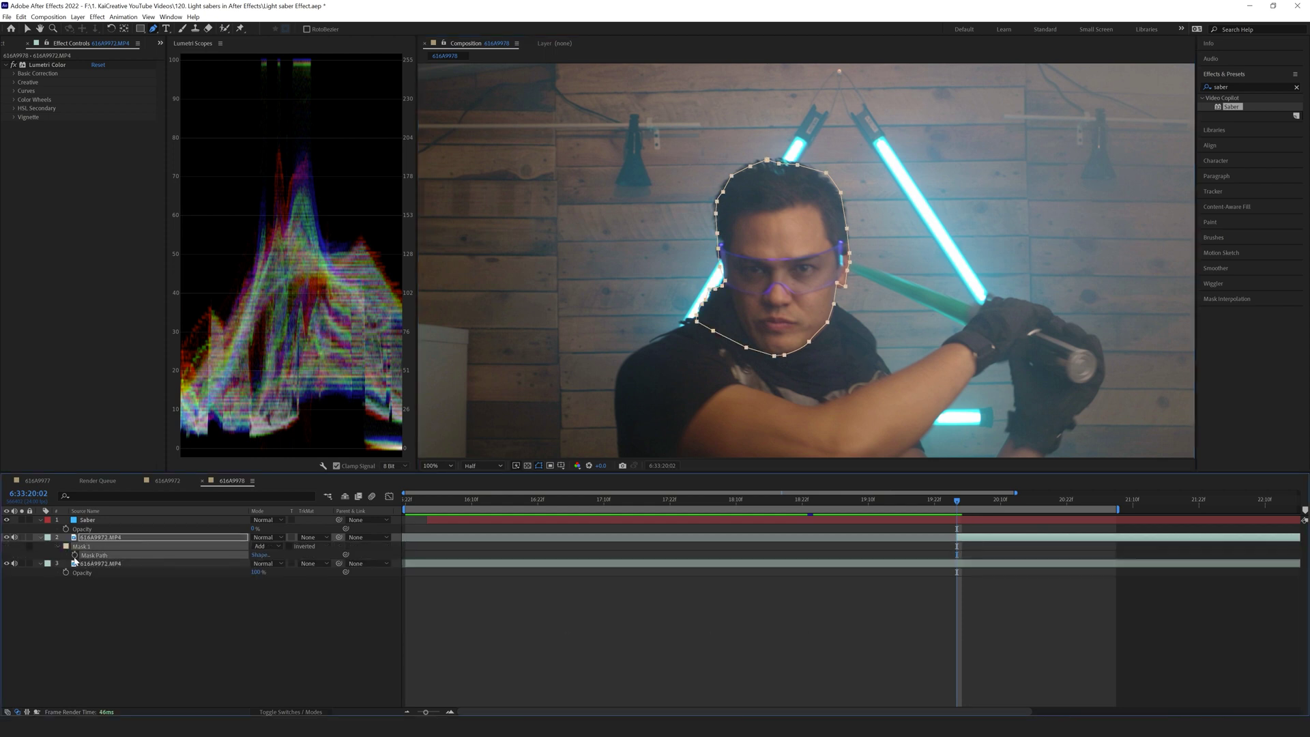
click(75, 555)
key(Page_Down)
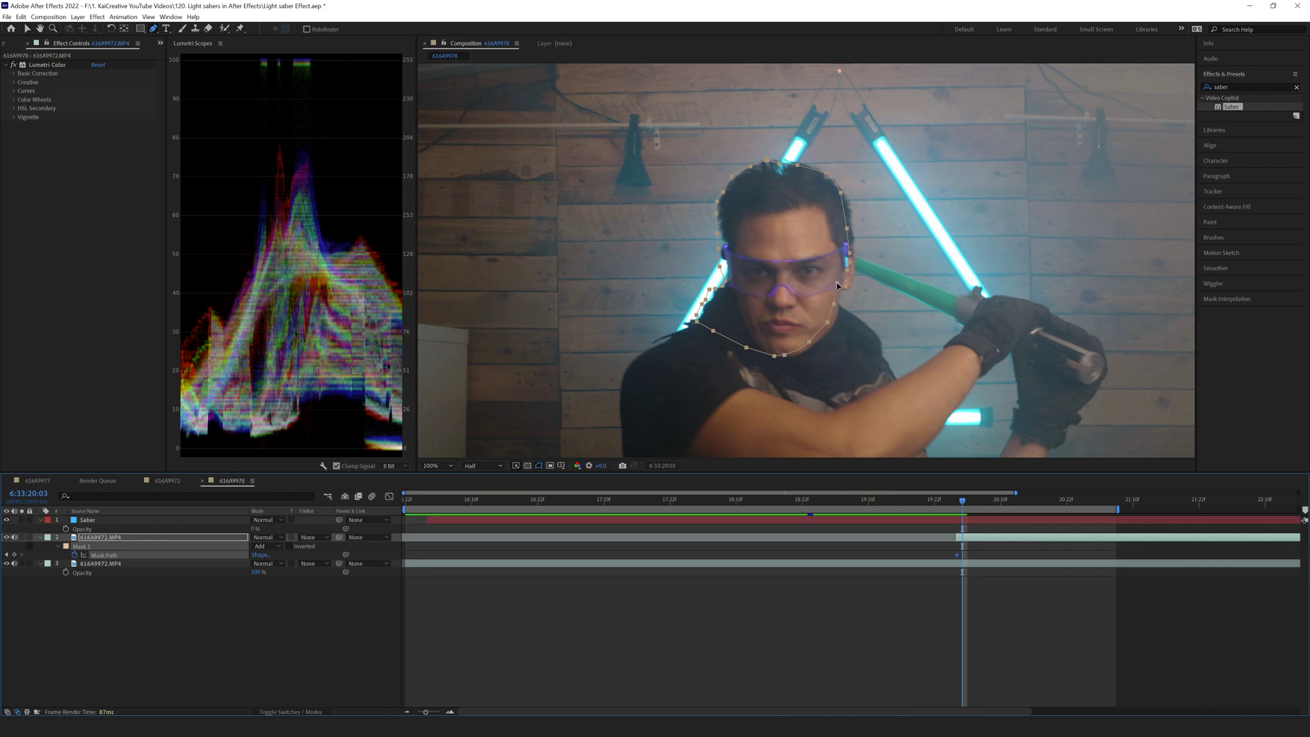
drag(840, 286, 846, 288)
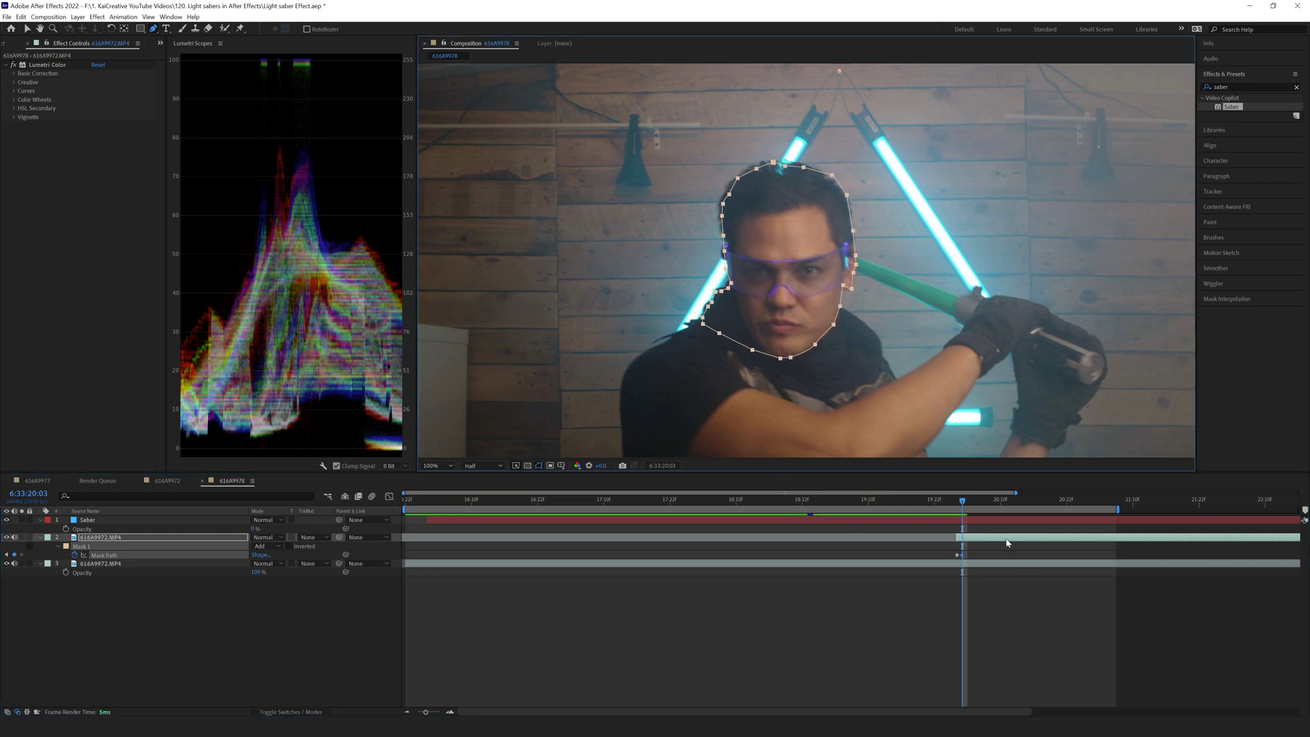
Step: Work frame by frame from 6:33:20:04 onward, repositioning the keyframed mask so it follows the actor's head
key(Page_Down)
drag(726, 270, 742, 273)
key(Page_Down)
key(Page_Down)
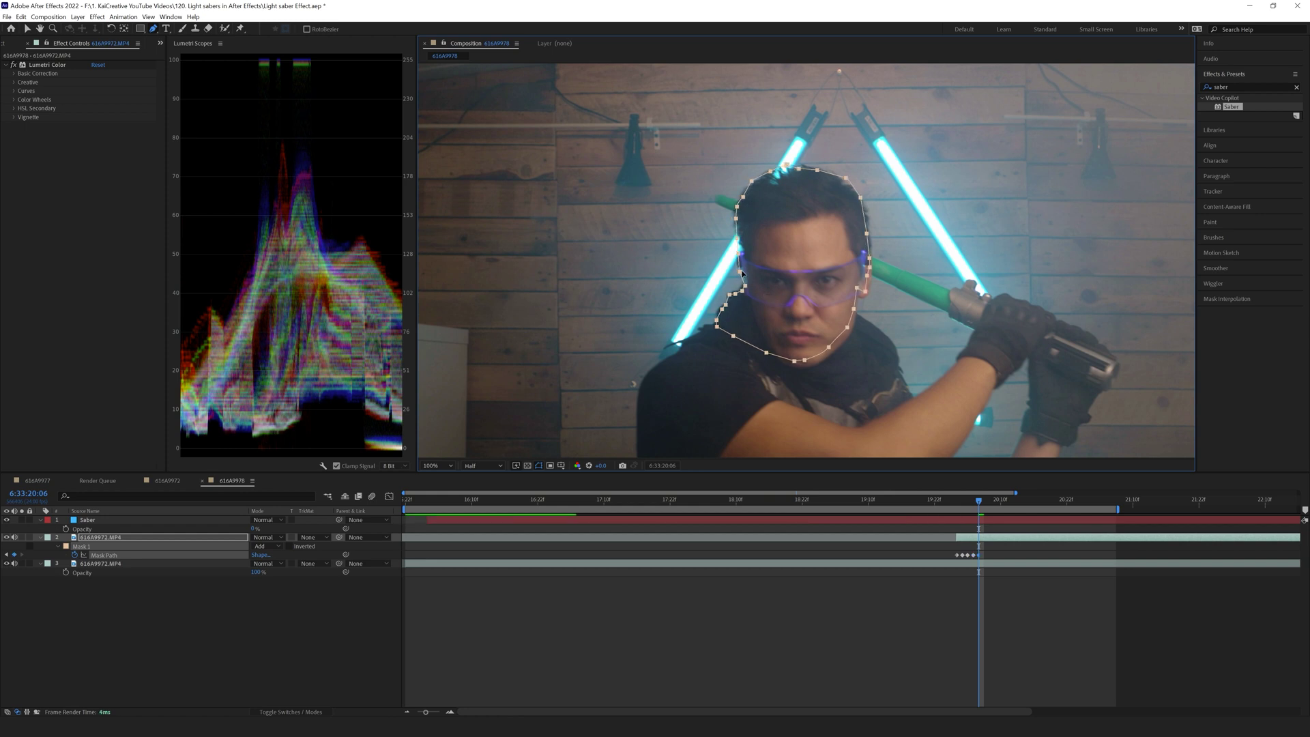
key(Page_Down)
mouse_move(742, 273)
mouse_down()
mouse_move(755, 275)
mouse_move(741, 303)
mouse_up()
key(Page_Down)
key(Page_Down)
key(Page_Down)
key(Page_Down)
key(Page_Down)
key(Page_Down)
key(Page_Down)
key(Page_Down)
key(Page_Down)
key(Page_Down)
key(Page_Down)
key(Page_Down)
key(Page_Down)
key(Page_Down)
key(Page_Down)
key(Page_Down)
key(Page_Down)
key(Page_Down)
key(Page_Down)
key(Page_Down)
key(Page_Up)
key(Page_Up)
key(Page_Down)
click(1081, 556)
key(Page_Down)
key(Page_Down)
key(Page_Down)
key(Page_Down)
key(Page_Down)
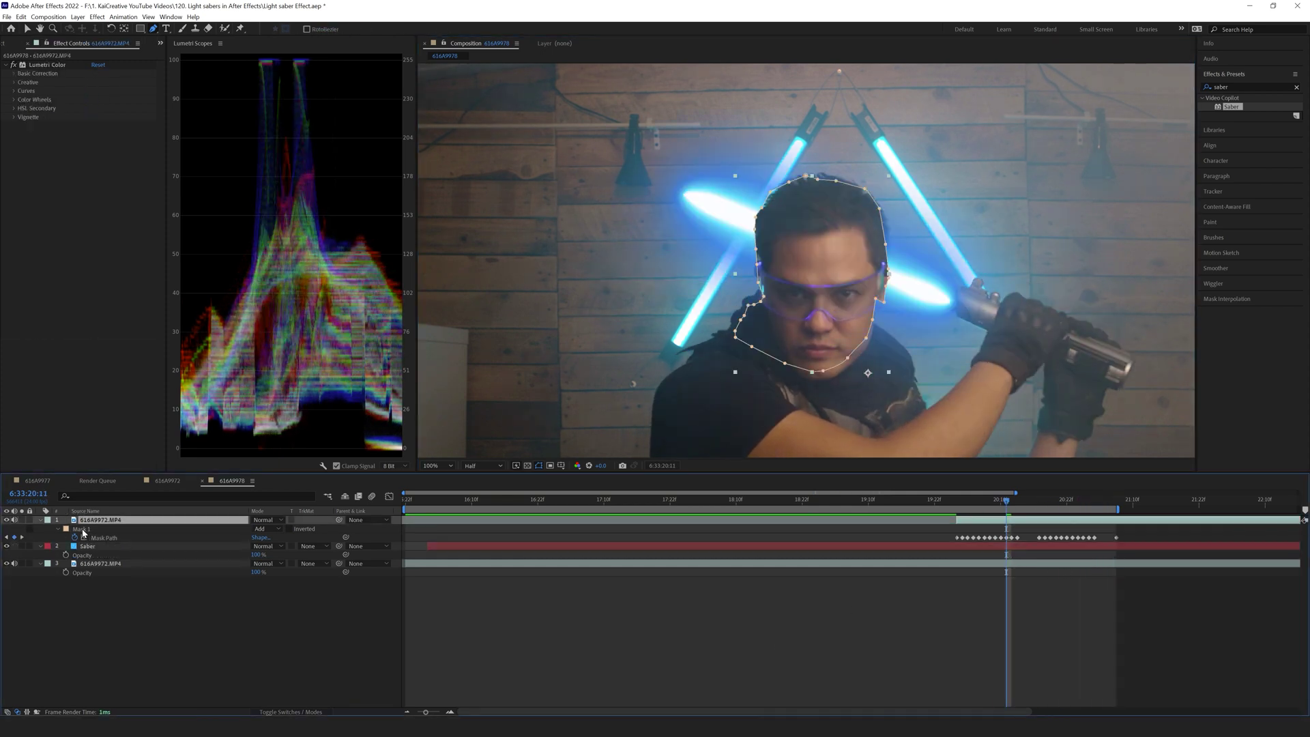
Step: Slightly feather the head mask's edges and scrub onward from 6:33:20:11 to check the blade behind the head
key(f)
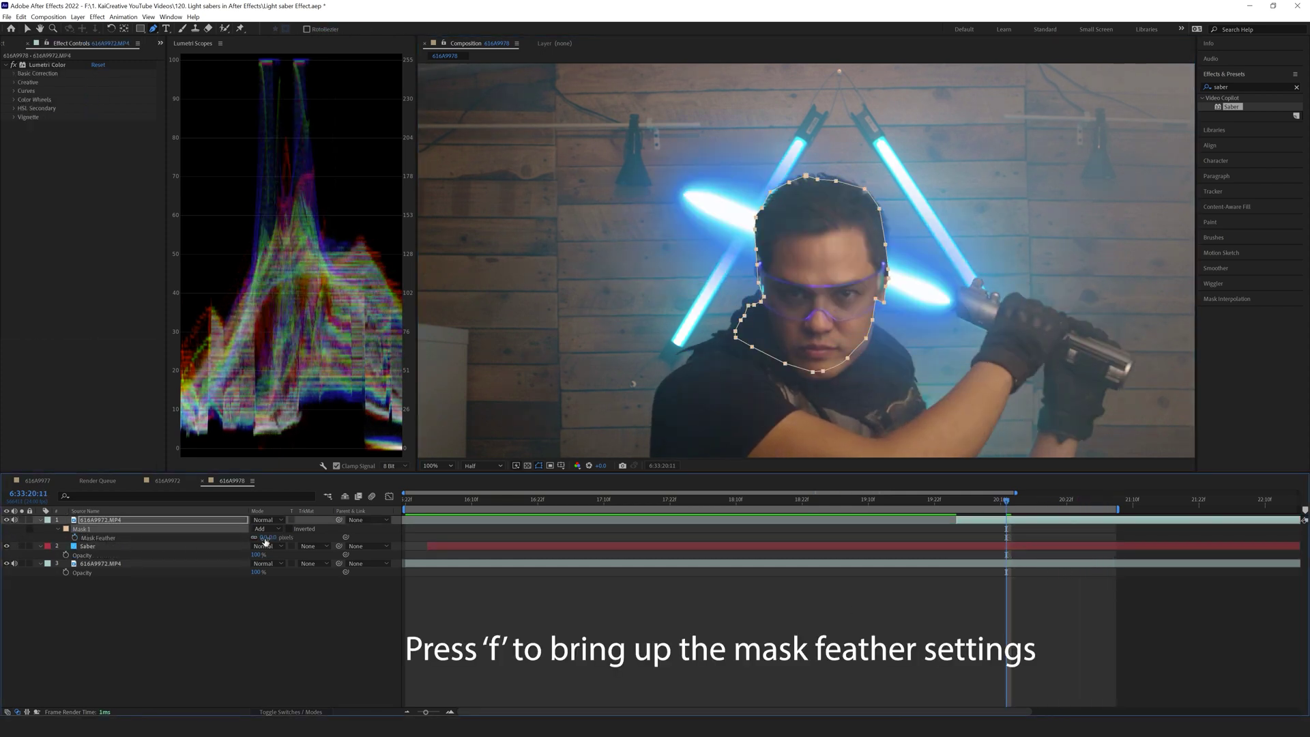
drag(264, 537, 269, 542)
click(690, 620)
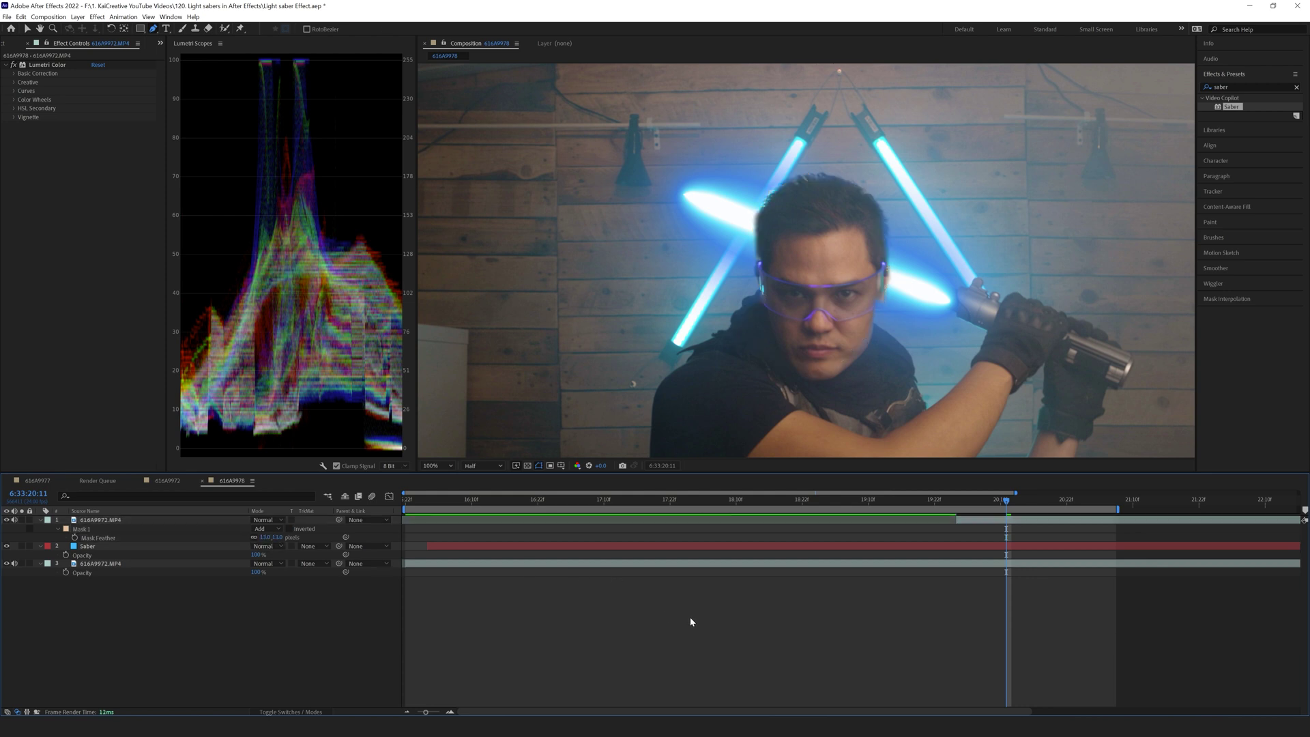
drag(1007, 505, 1085, 516)
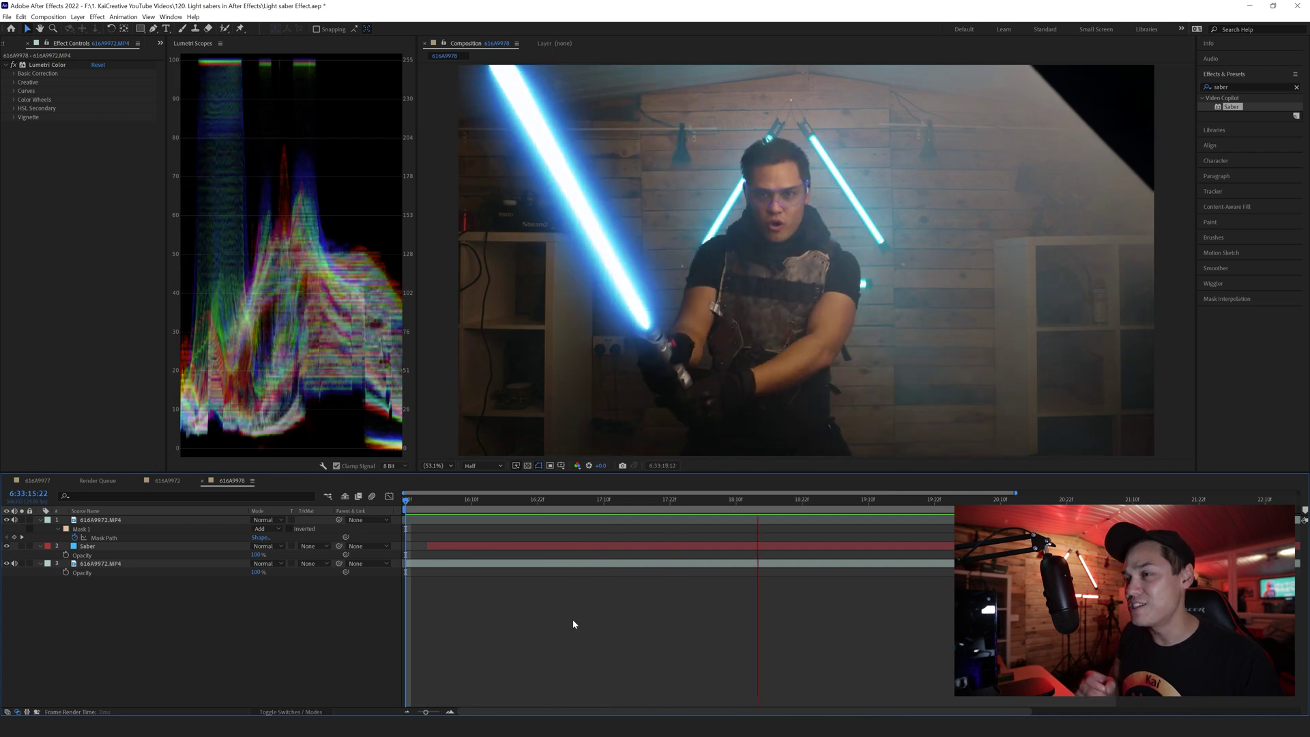
Step: Duplicate the bottom footage layer and trim the upper copy to start at 6:33:16:02, where the blade ignites
mouse_move(495, 500)
mouse_down()
mouse_move(541, 500)
mouse_move(407, 514)
mouse_move(483, 512)
mouse_up()
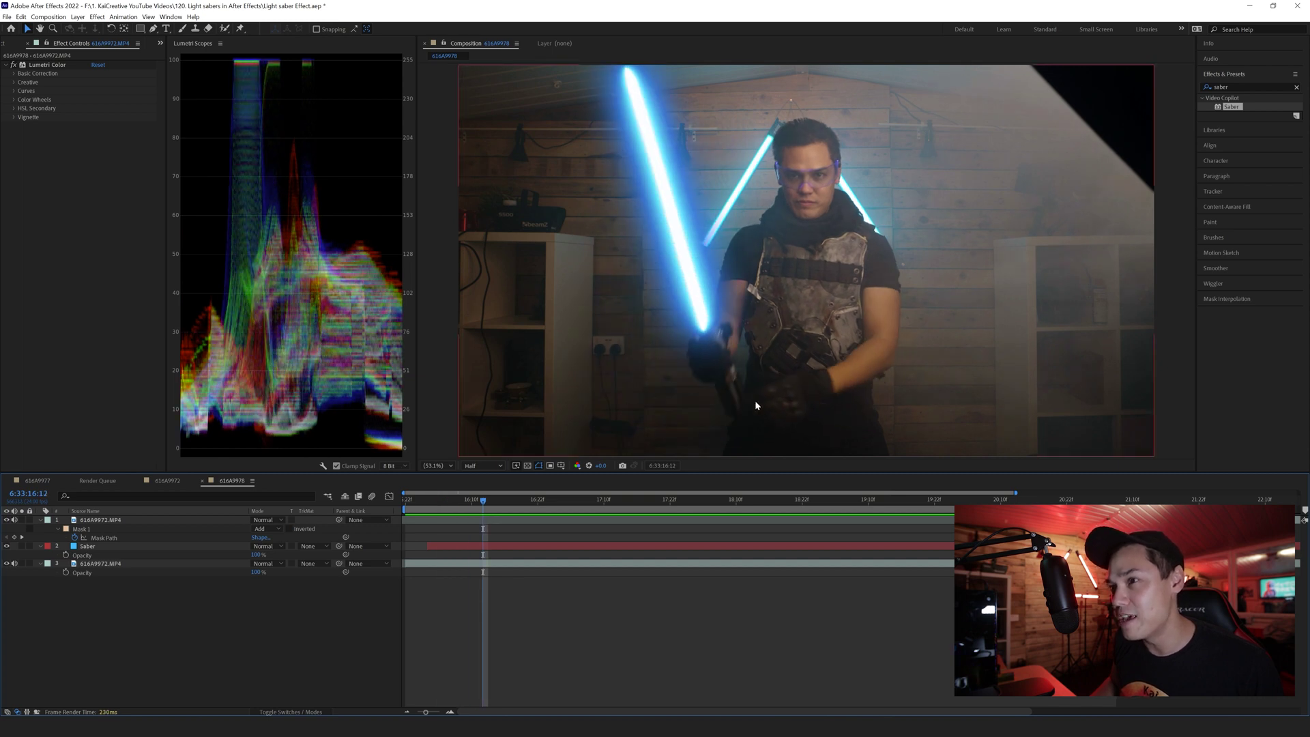
click(542, 566)
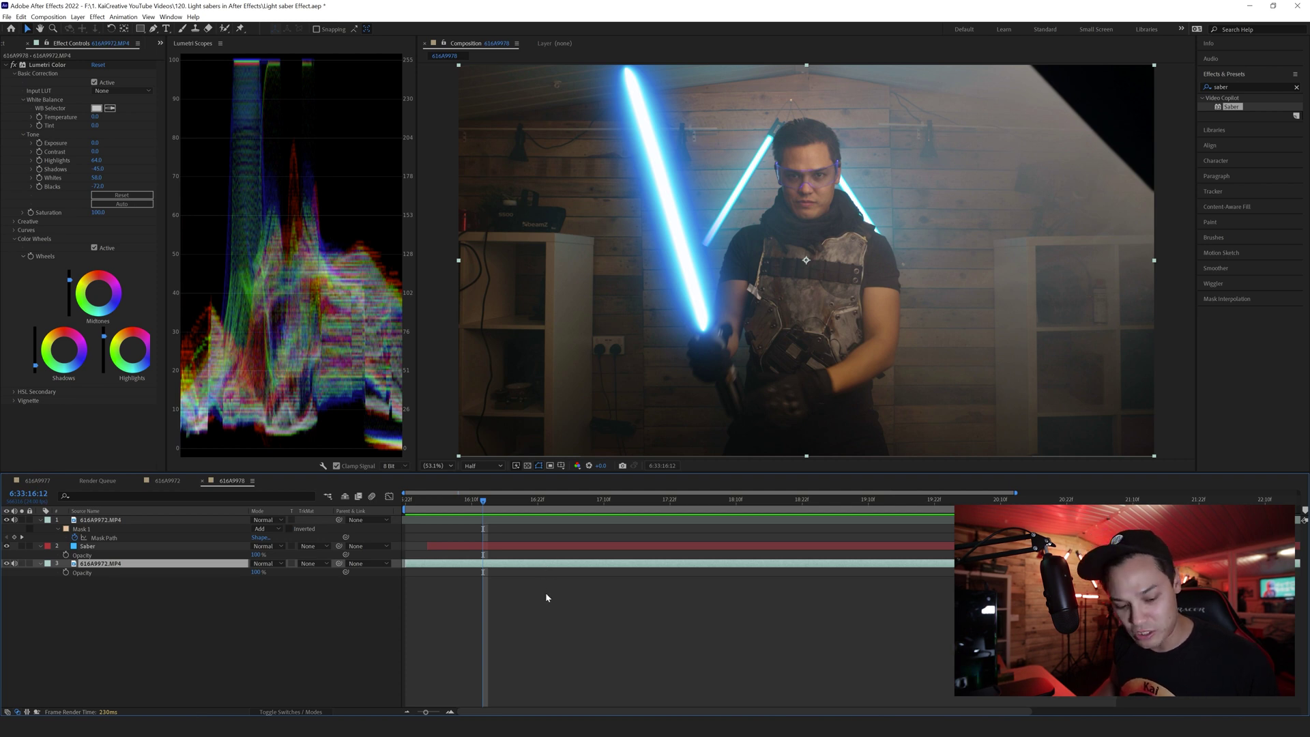
key(ctrl+d)
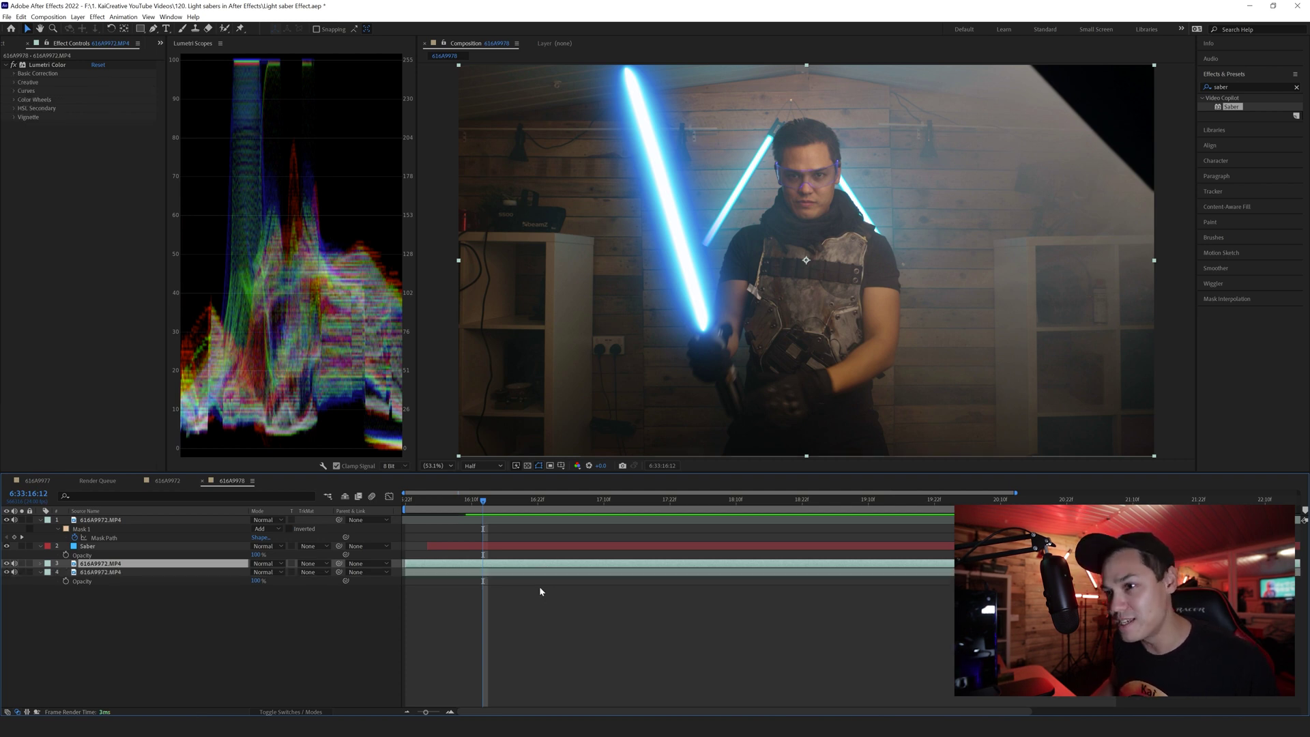
click(429, 504)
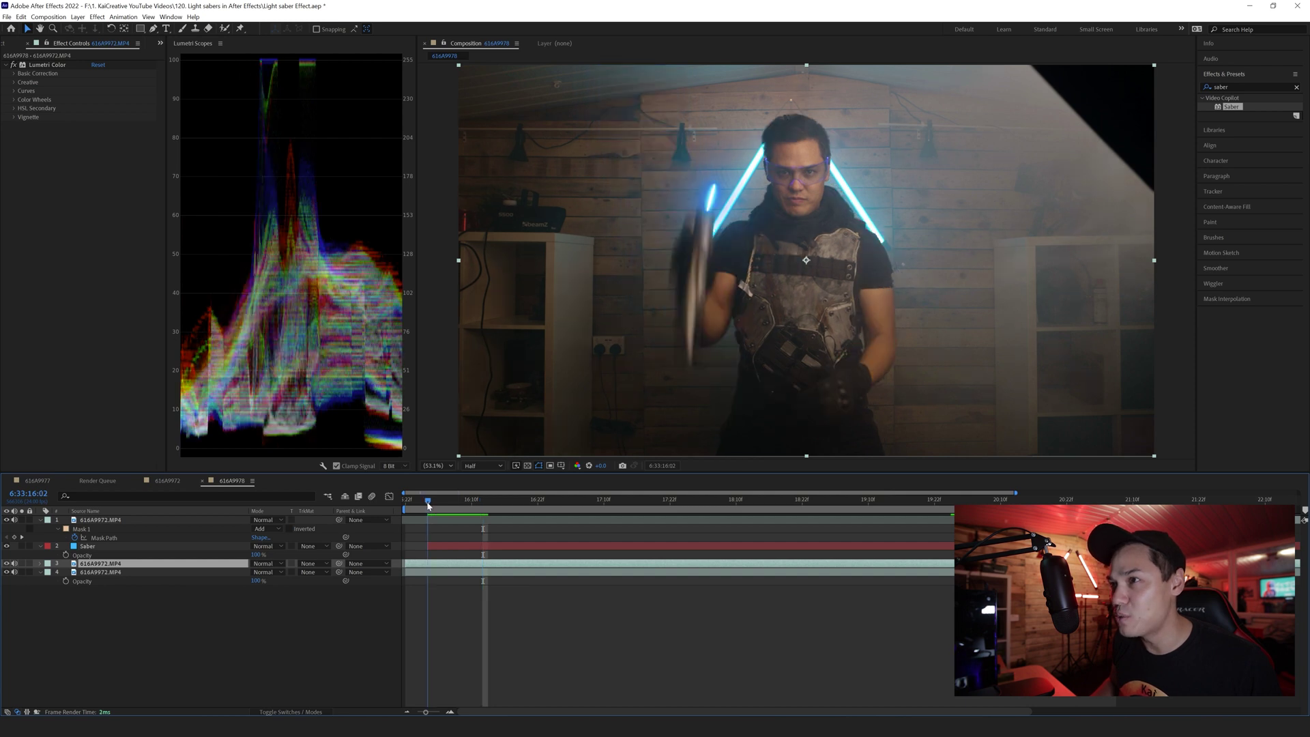
drag(431, 504, 429, 506)
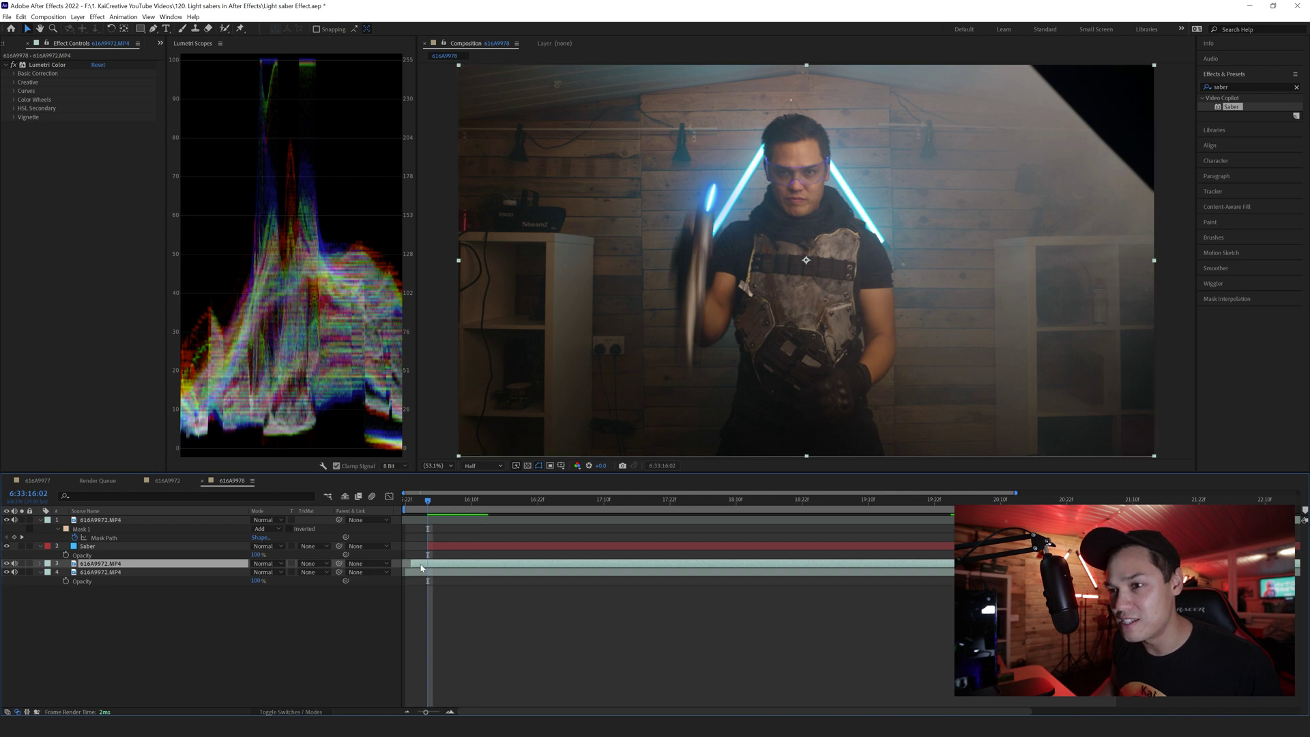
Step: Apply the Tint effect to the new footage copy and sample the blade's blue glow for Map Black To
click(1296, 87)
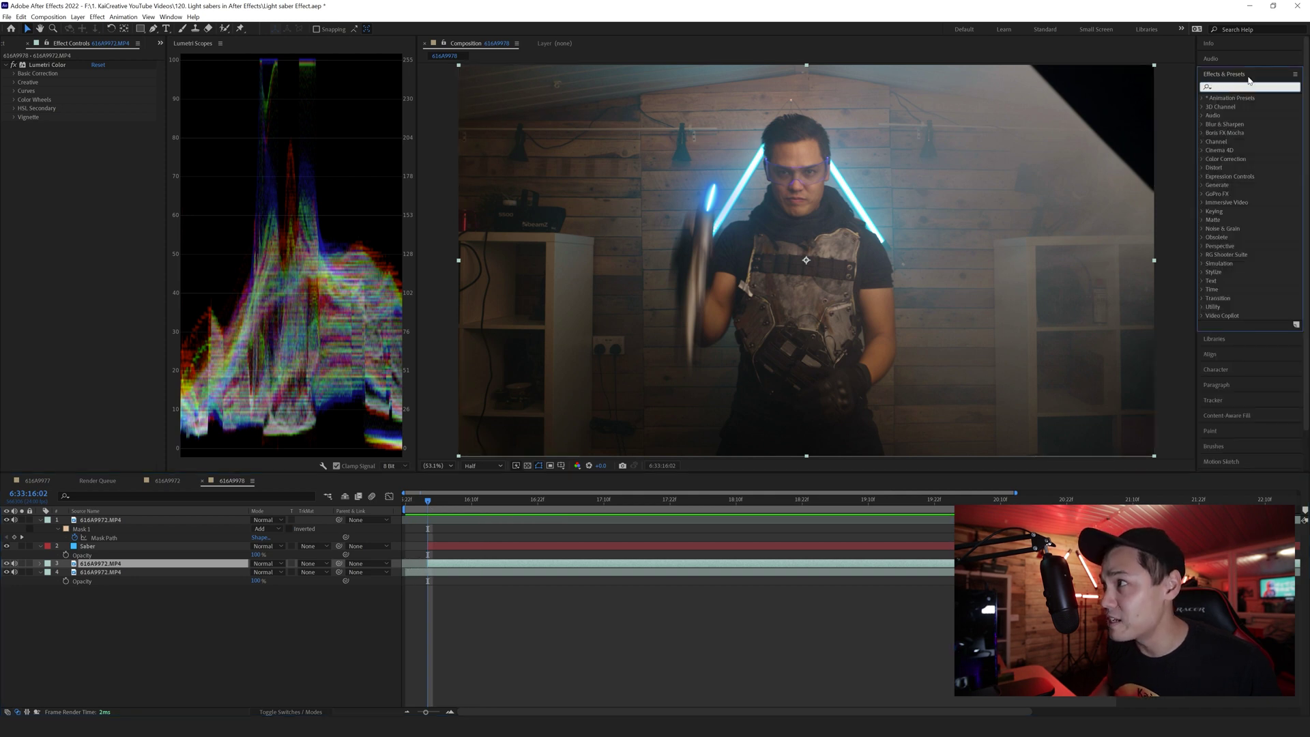
text(tint)
drag(1239, 133, 474, 564)
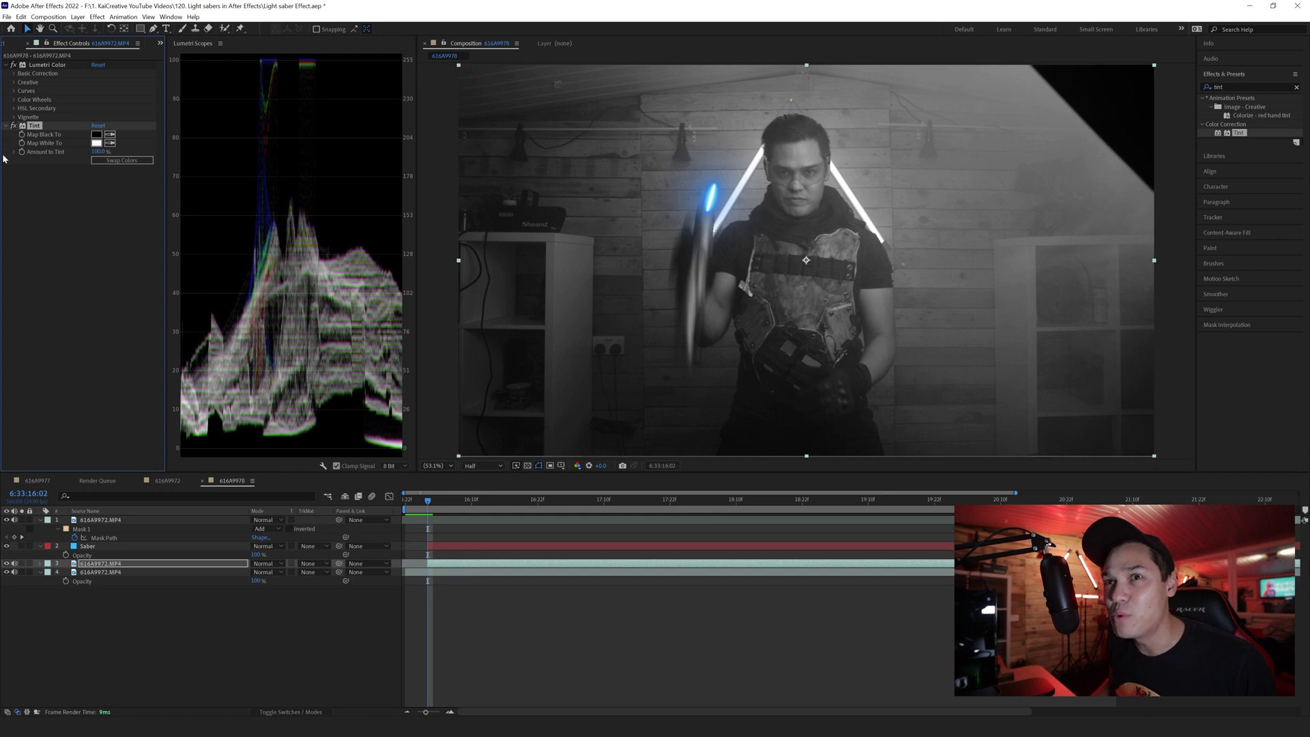
click(110, 135)
click(720, 201)
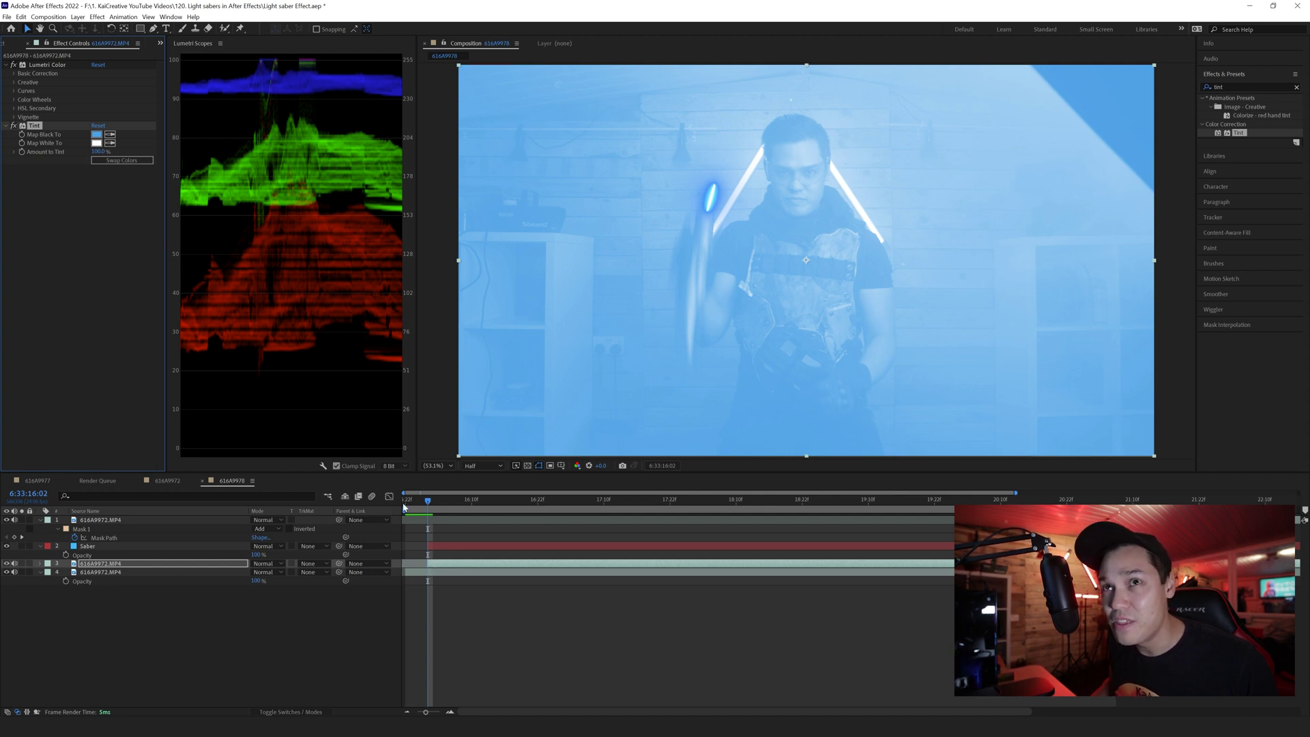
Step: Draw a closed Pen mask on the tinted copy around the blade-facing side of the actor's head, shoulder and torso
click(153, 29)
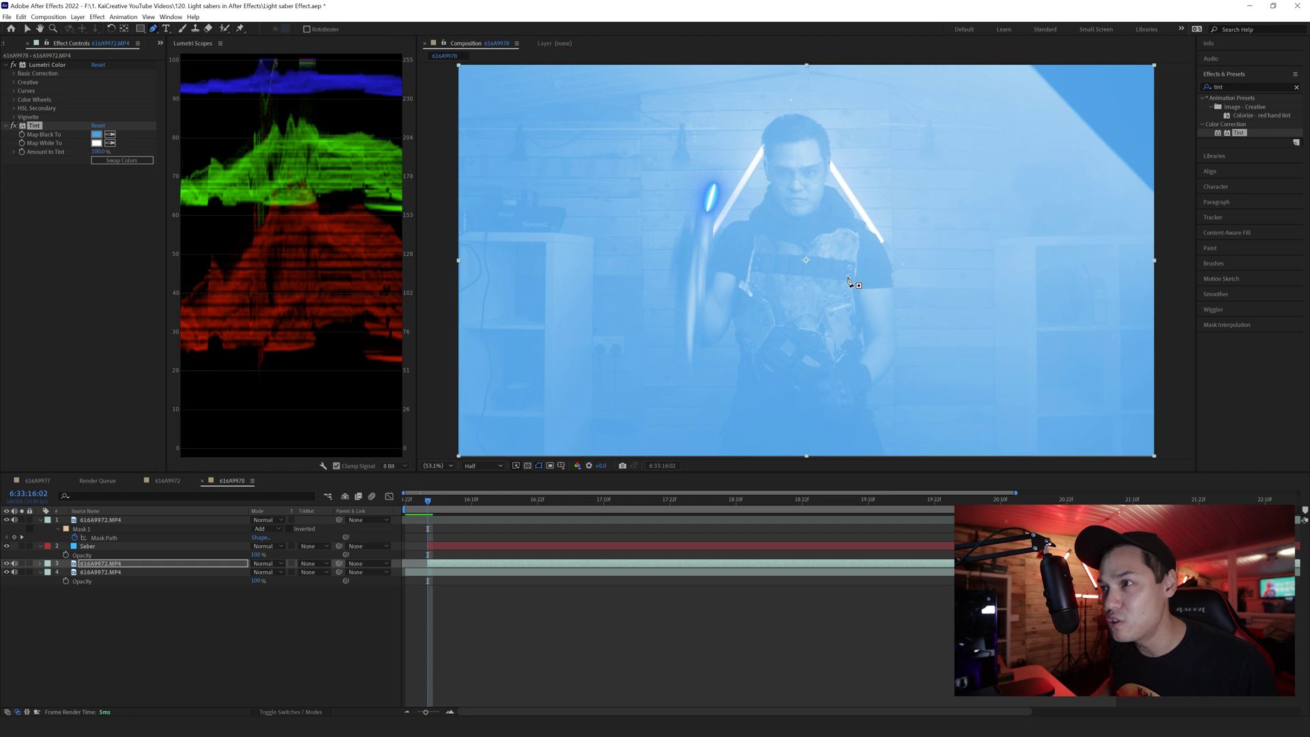
click(712, 268)
click(720, 243)
click(735, 225)
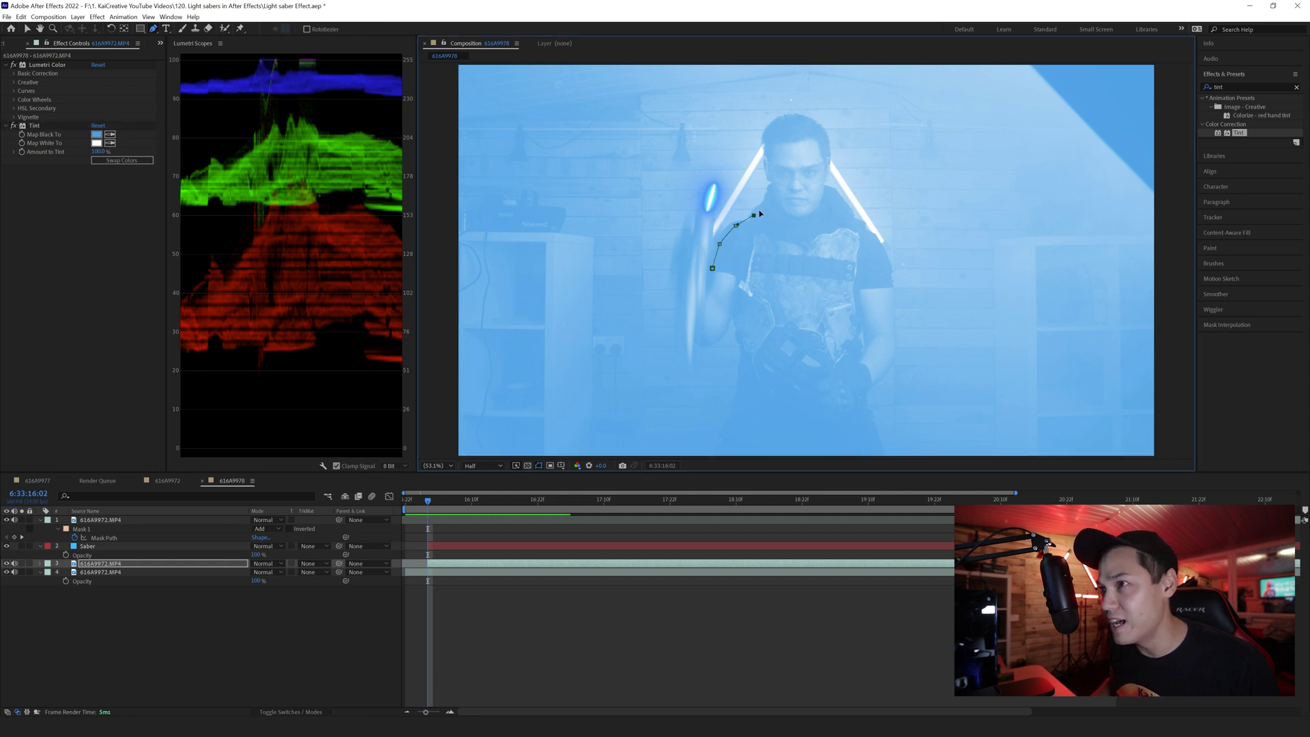
click(770, 170)
click(766, 148)
click(769, 129)
click(785, 113)
click(795, 123)
click(801, 176)
click(804, 217)
click(793, 322)
click(786, 354)
click(758, 353)
click(744, 330)
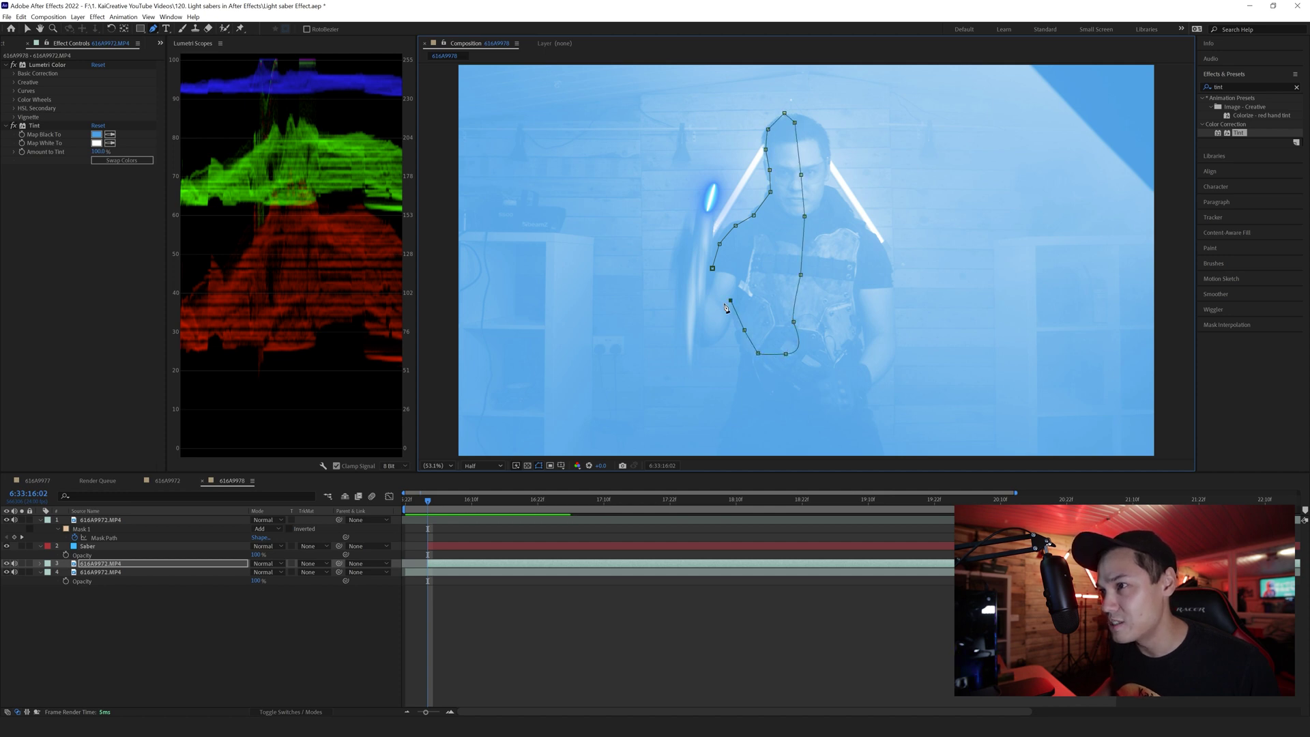
drag(713, 268, 715, 274)
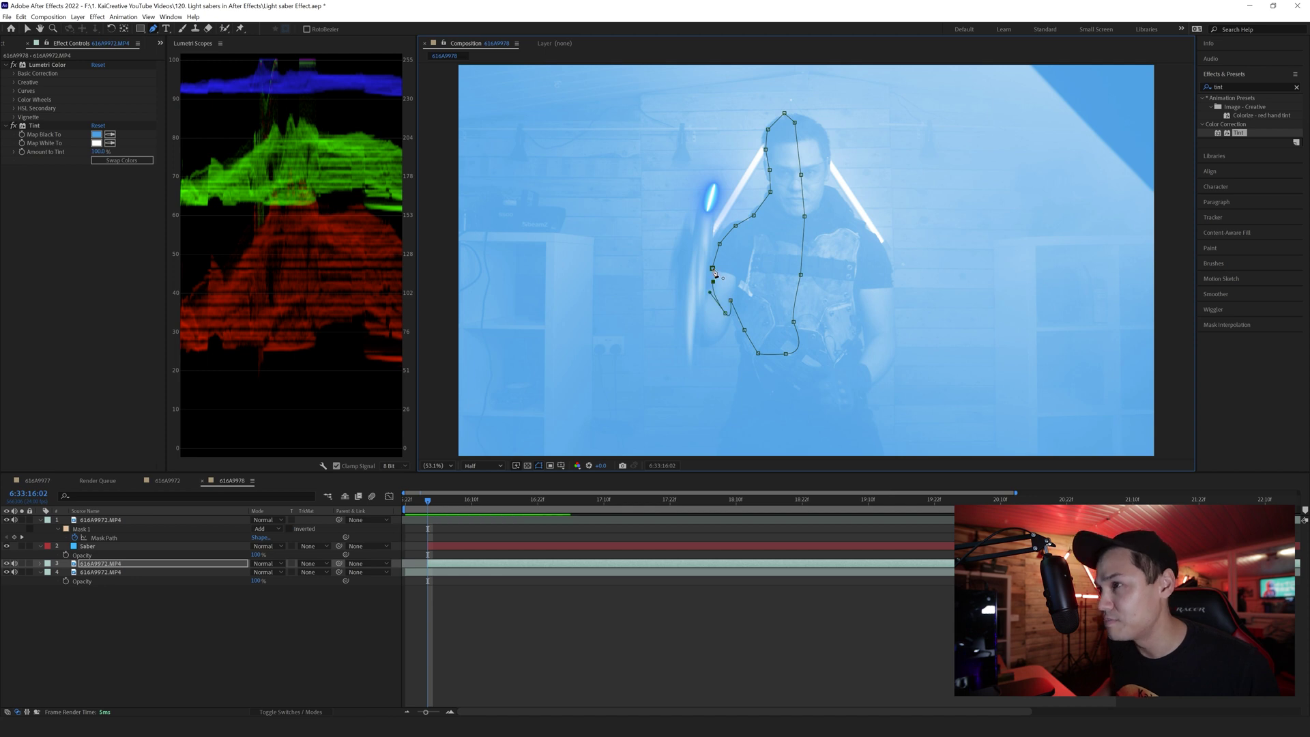
click(713, 268)
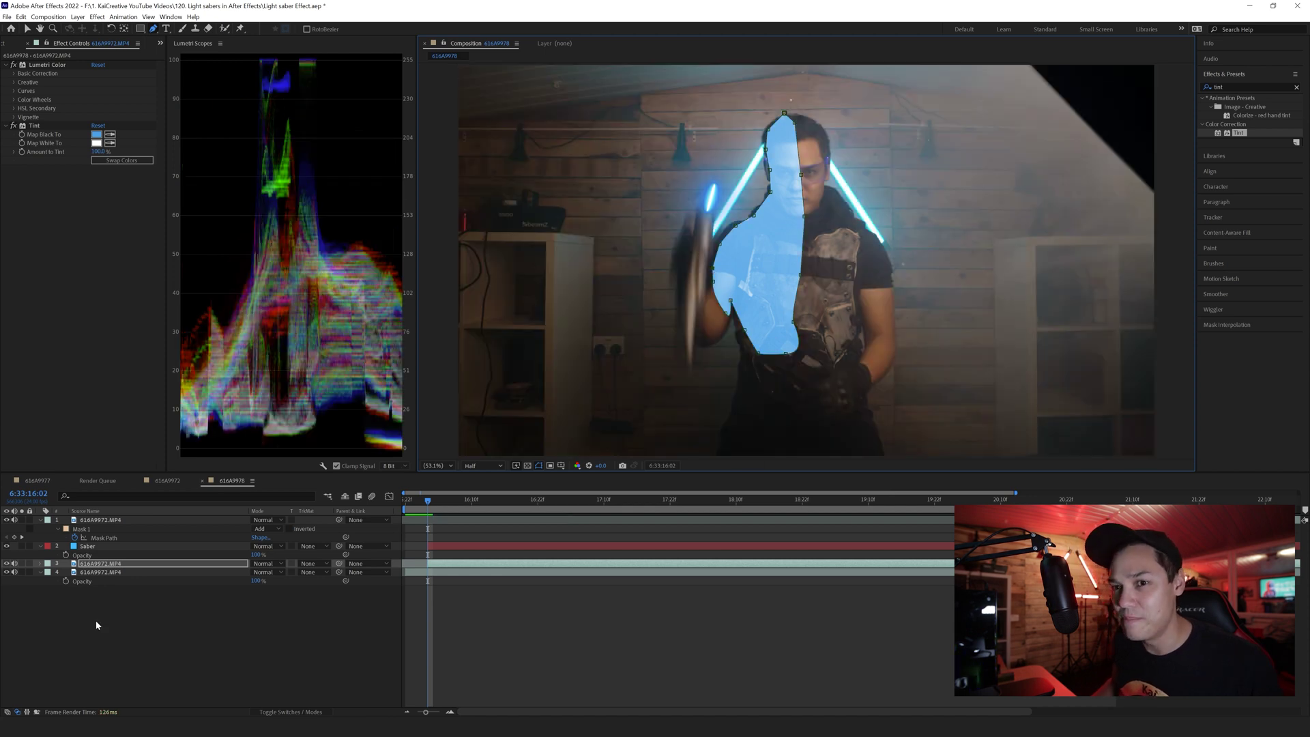
Step: Heavily feather the tinted copy's mask so the blue light blends softly into the actor's body
click(93, 566)
key(m)
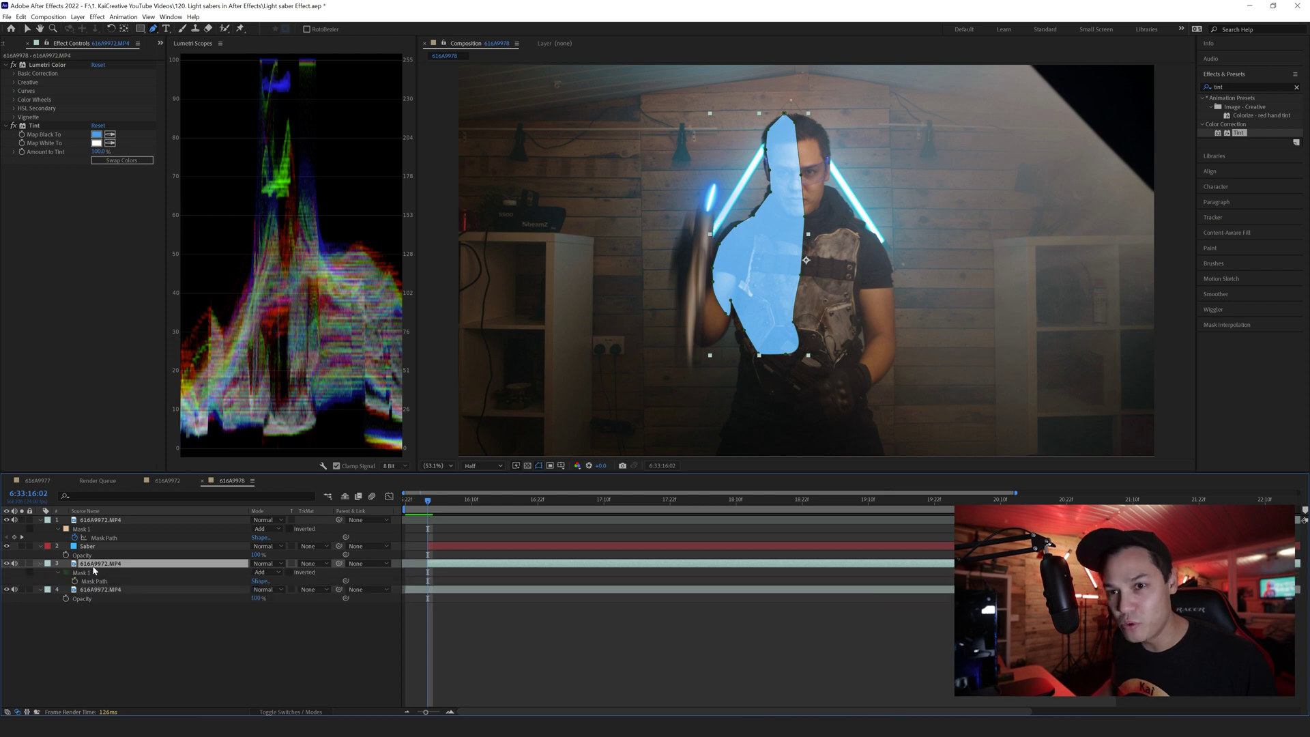
key(Return)
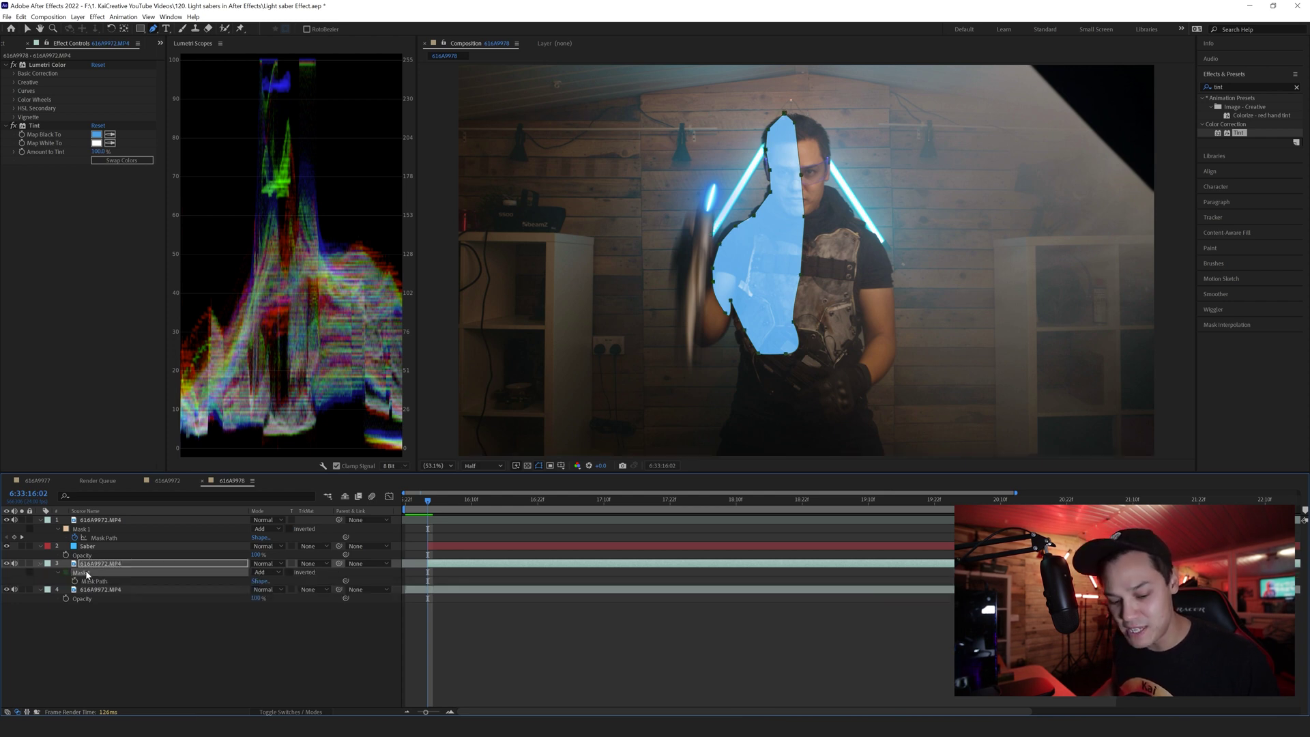
key(f)
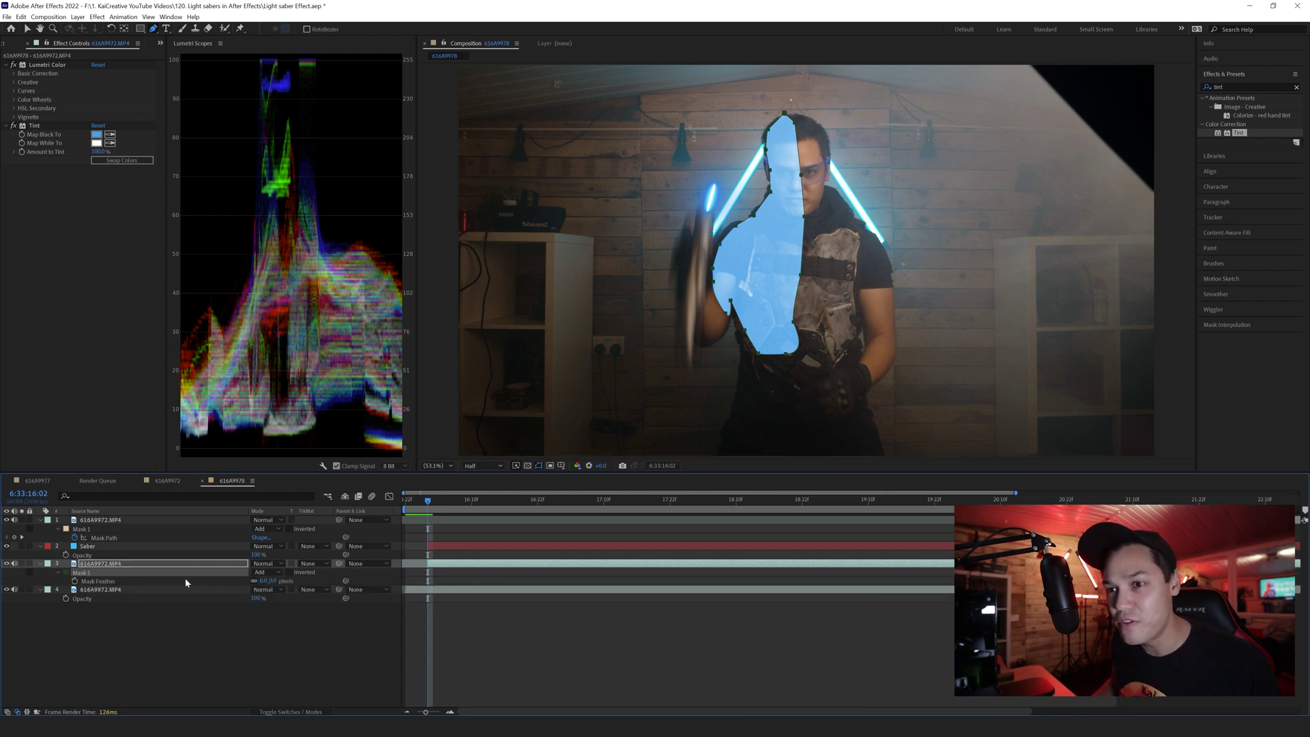
drag(268, 581, 396, 587)
key(F2)
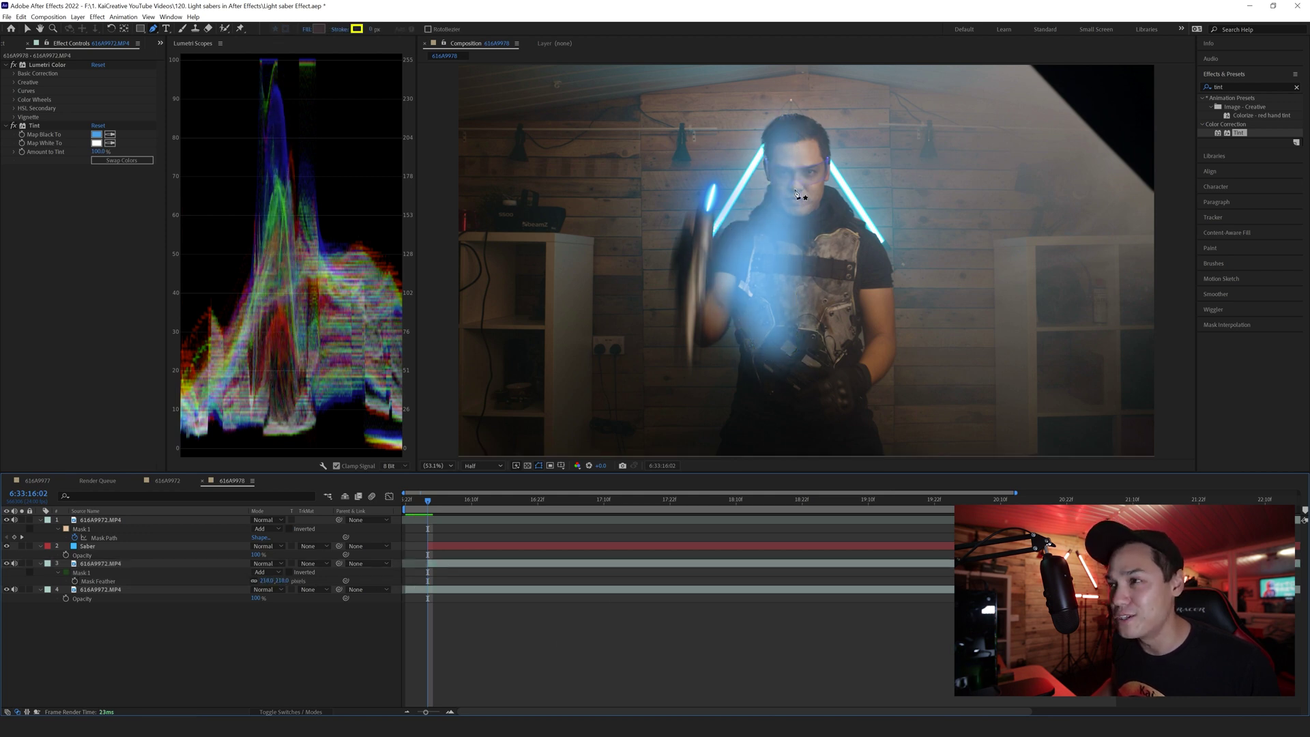
Step: Apply the Glow effect to the tinted, masked footage copy and set Composite Original to On Top
click(1216, 87)
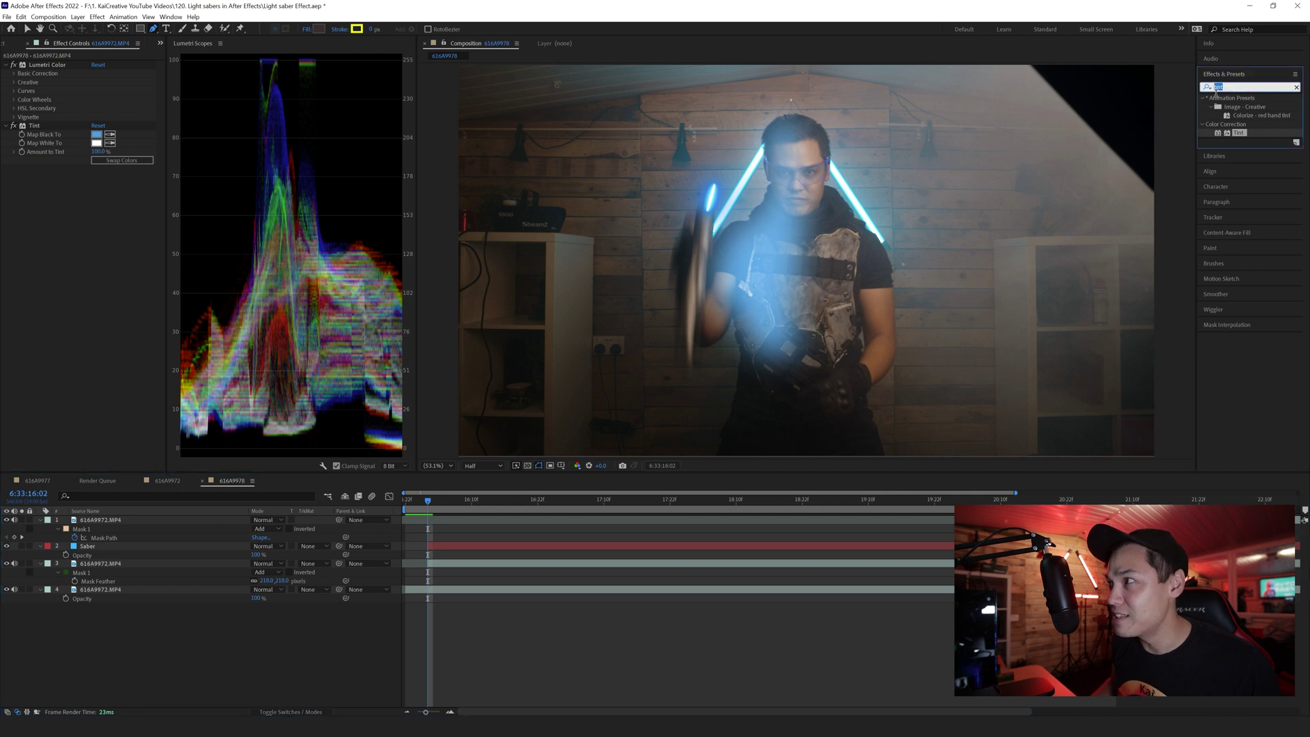
text(glow)
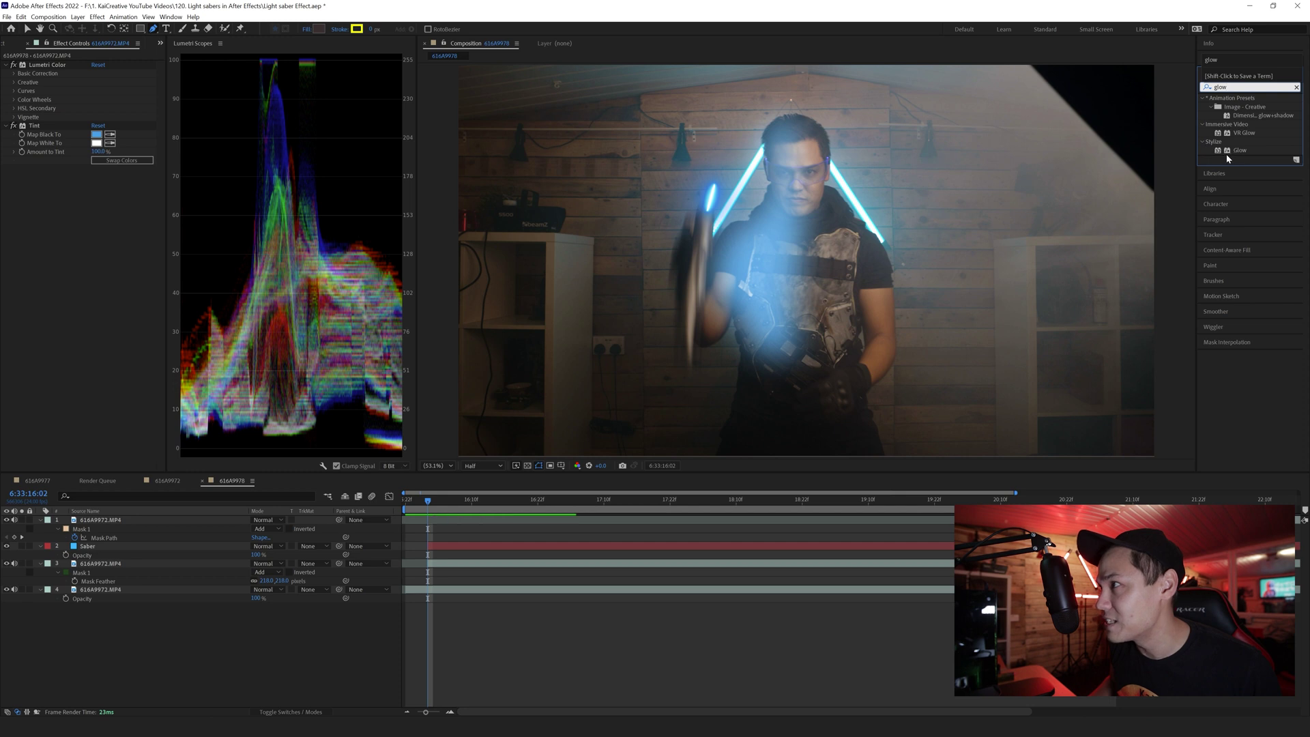
drag(1236, 150, 445, 565)
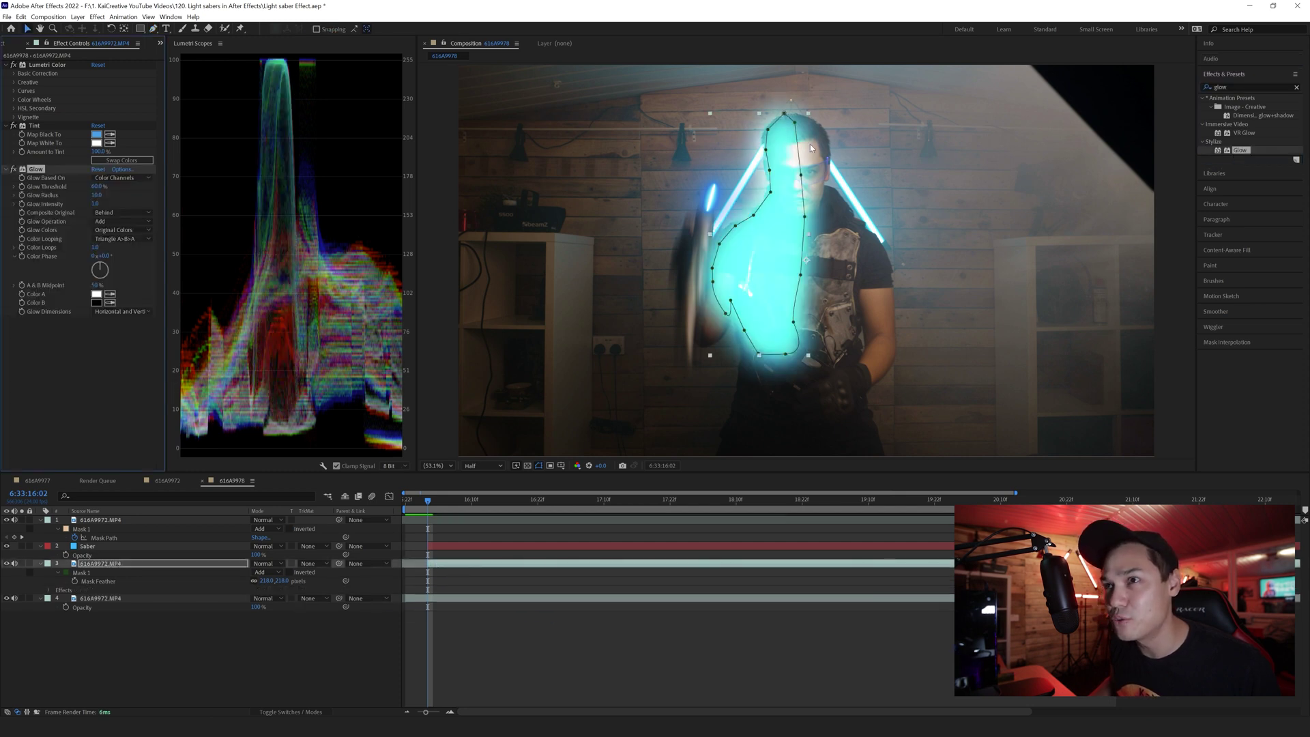
click(106, 217)
click(115, 222)
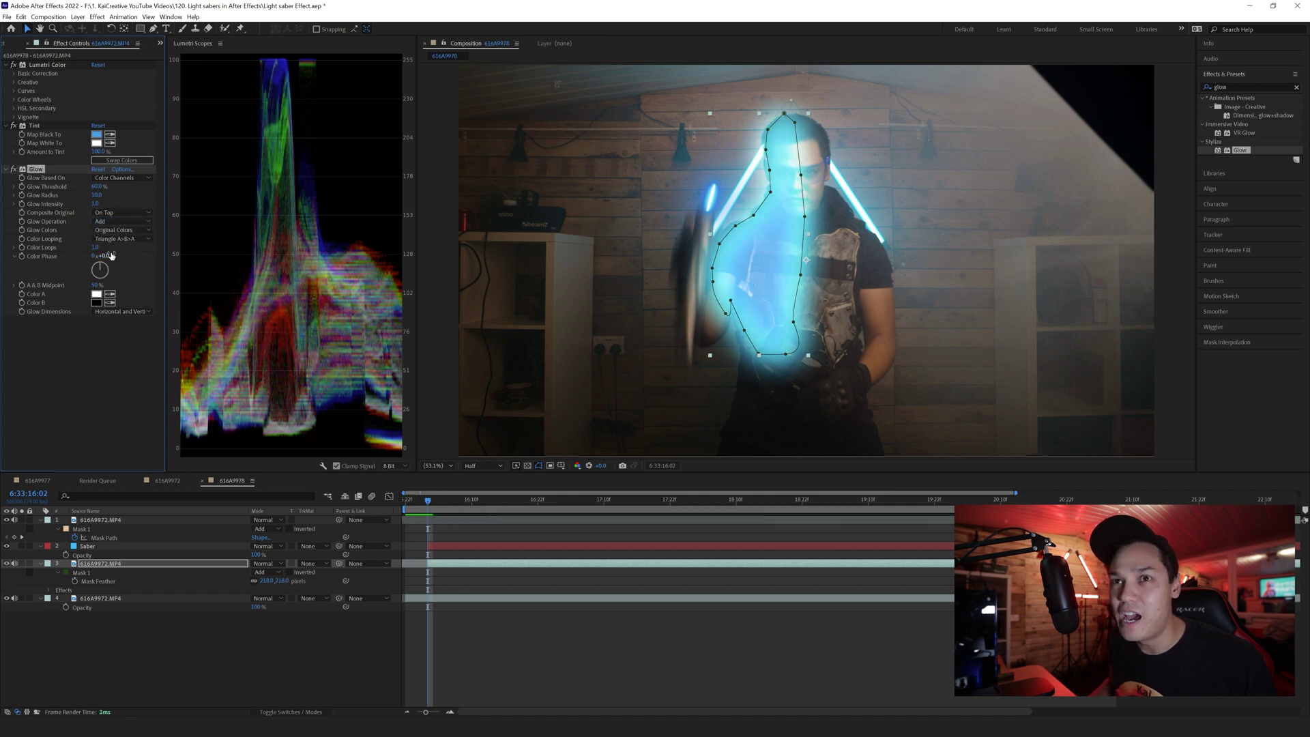
Step: Adjust the Glow effect's threshold, set its radius to 9, and lower the tinted copy's opacity to 50%
drag(74, 188, 73, 188)
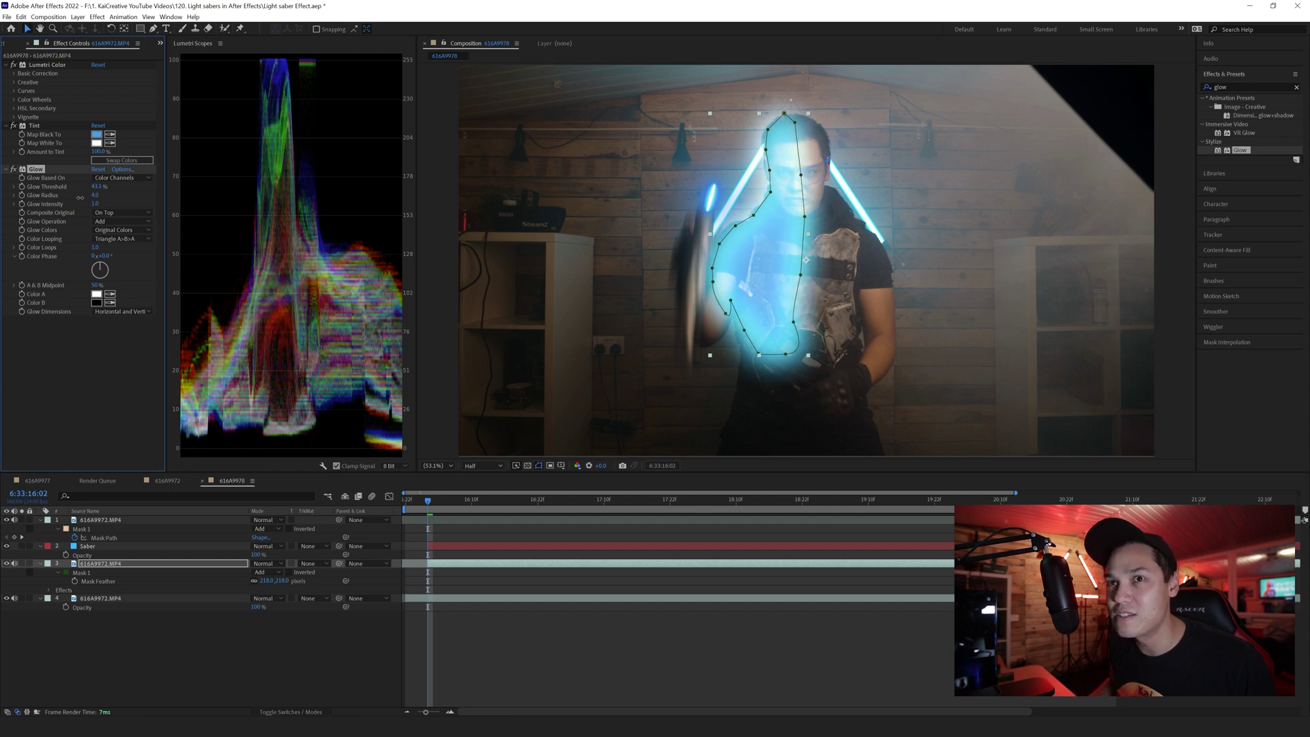
click(98, 566)
key(t)
drag(251, 573, 241, 573)
click(255, 572)
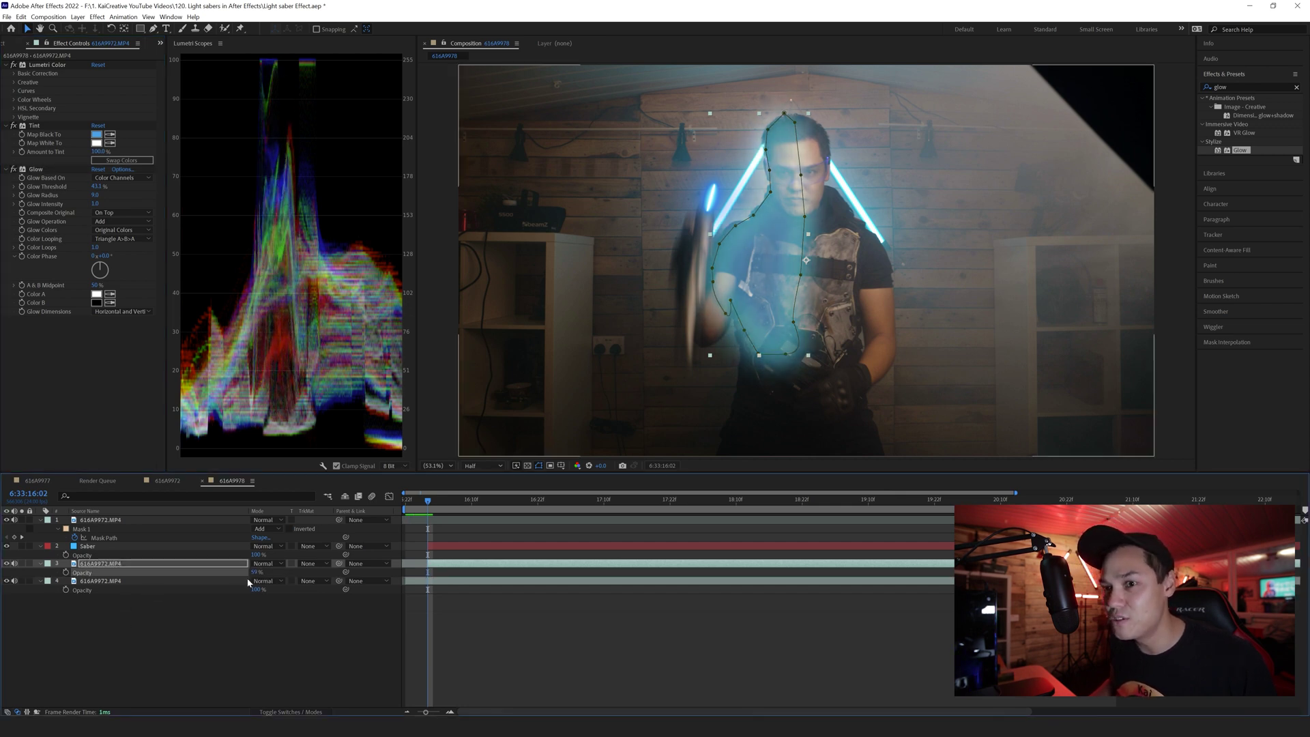
key(Return)
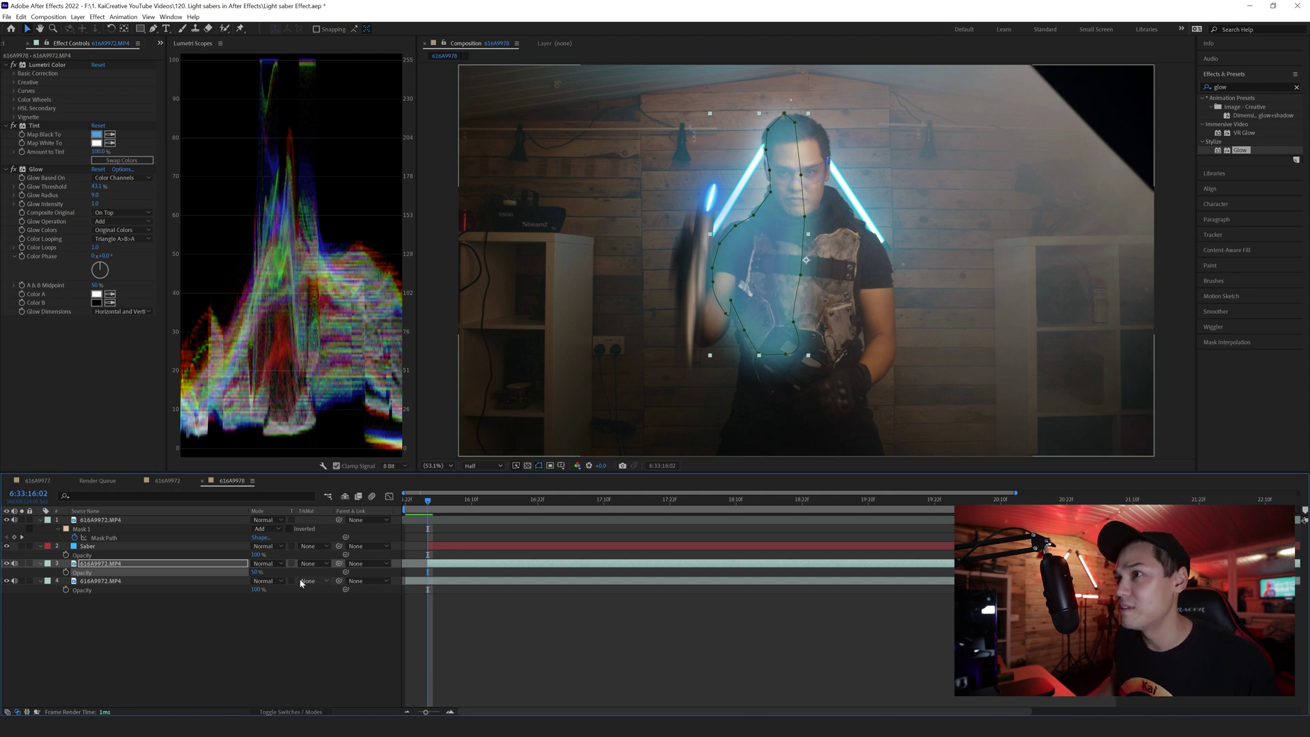
click(628, 627)
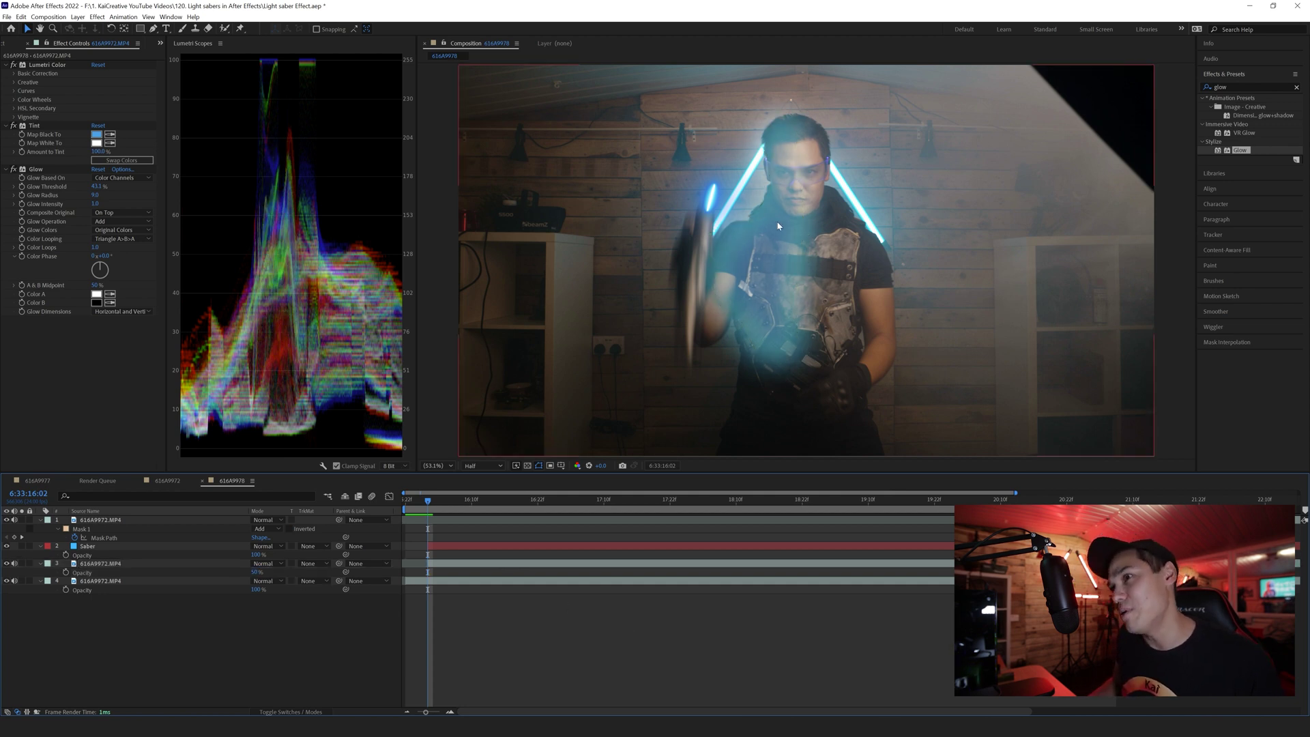
Step: Keyframe the tinted copy's opacity from 0% at 6:33:16:02 to 50% at 6:33:16:08
click(257, 591)
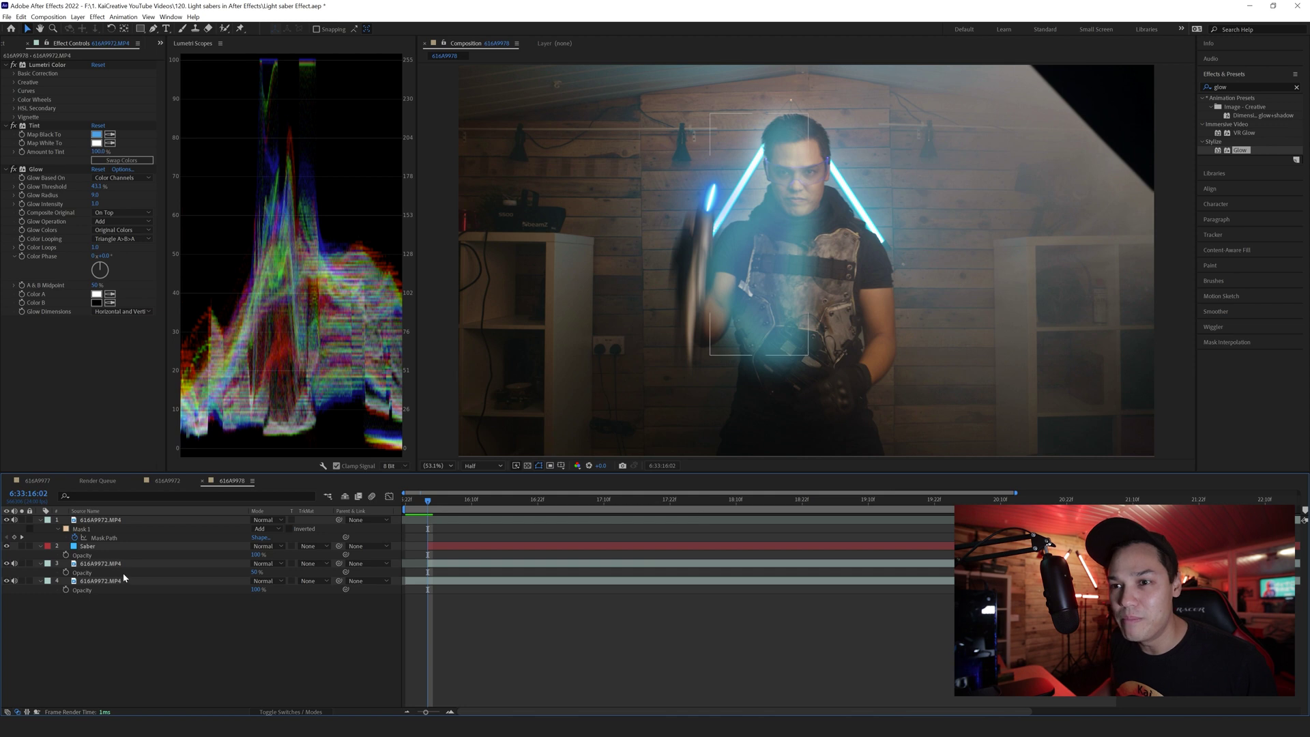
mouse_move(435, 502)
mouse_down()
mouse_move(454, 513)
mouse_move(428, 512)
mouse_up()
click(439, 565)
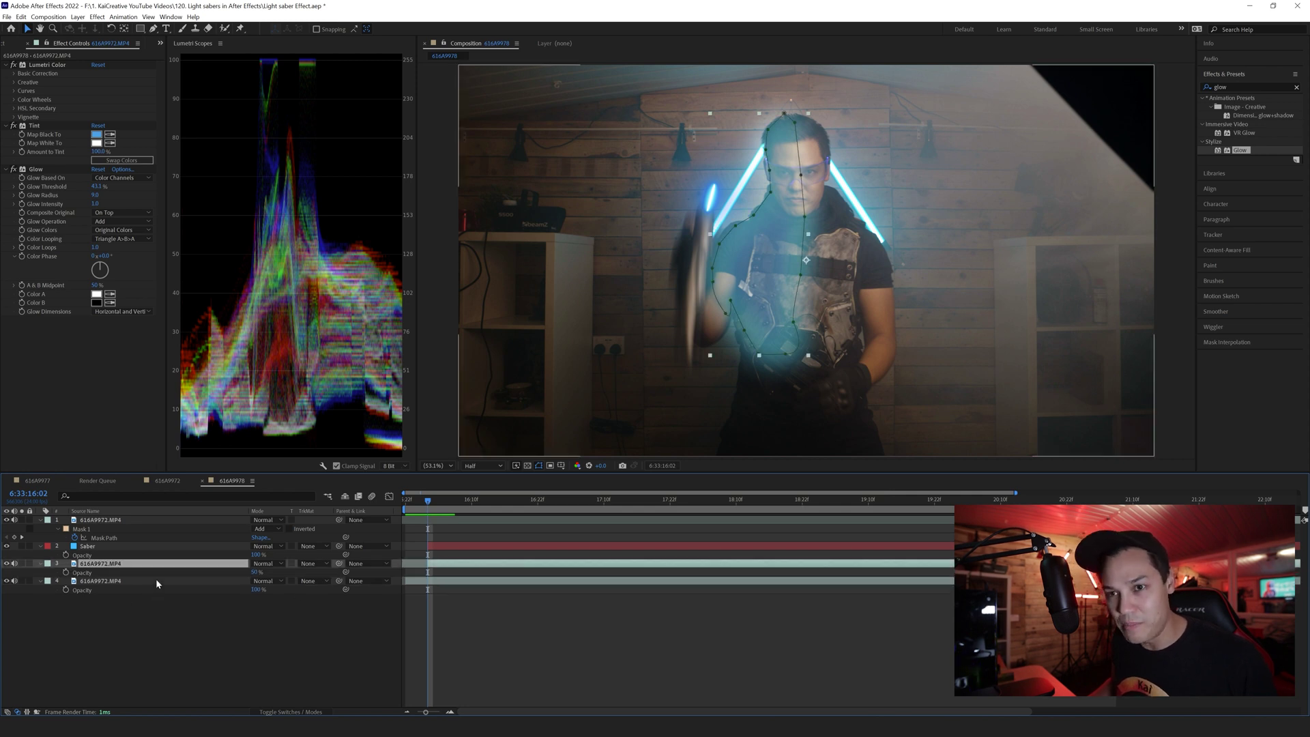
click(65, 572)
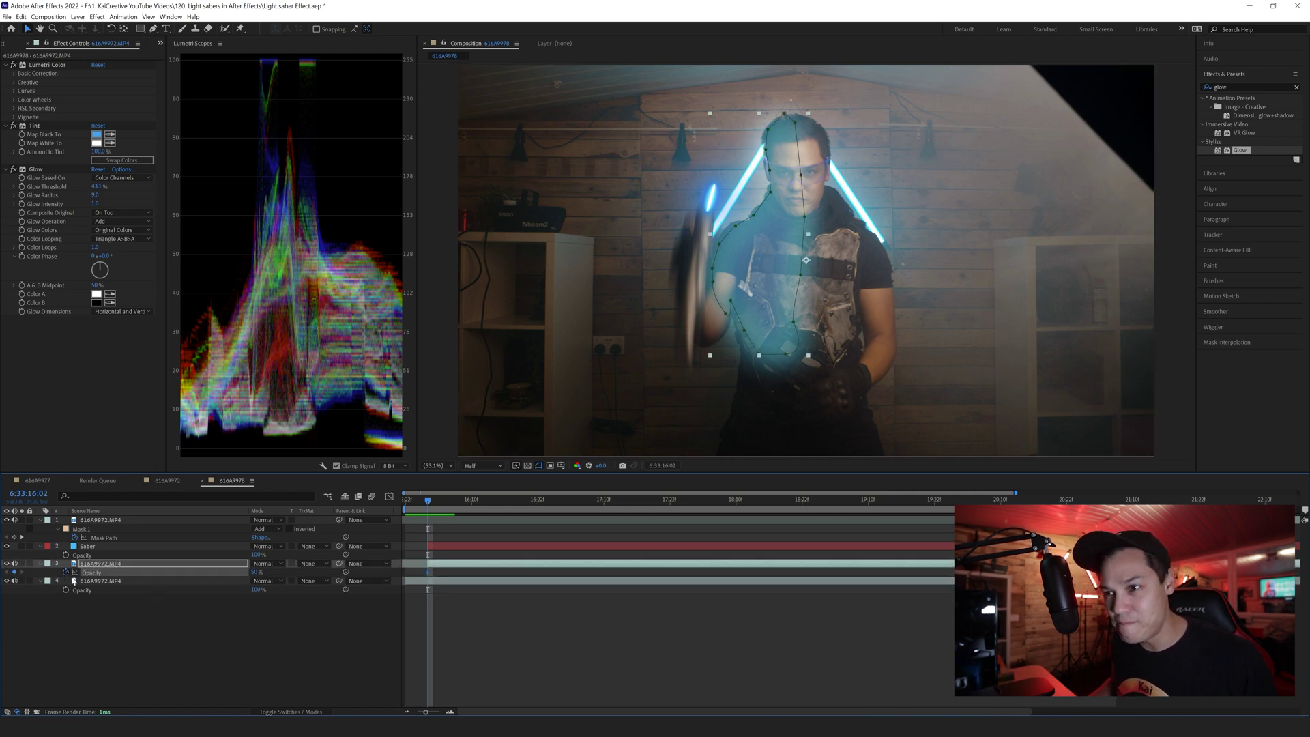
drag(430, 503, 440, 505)
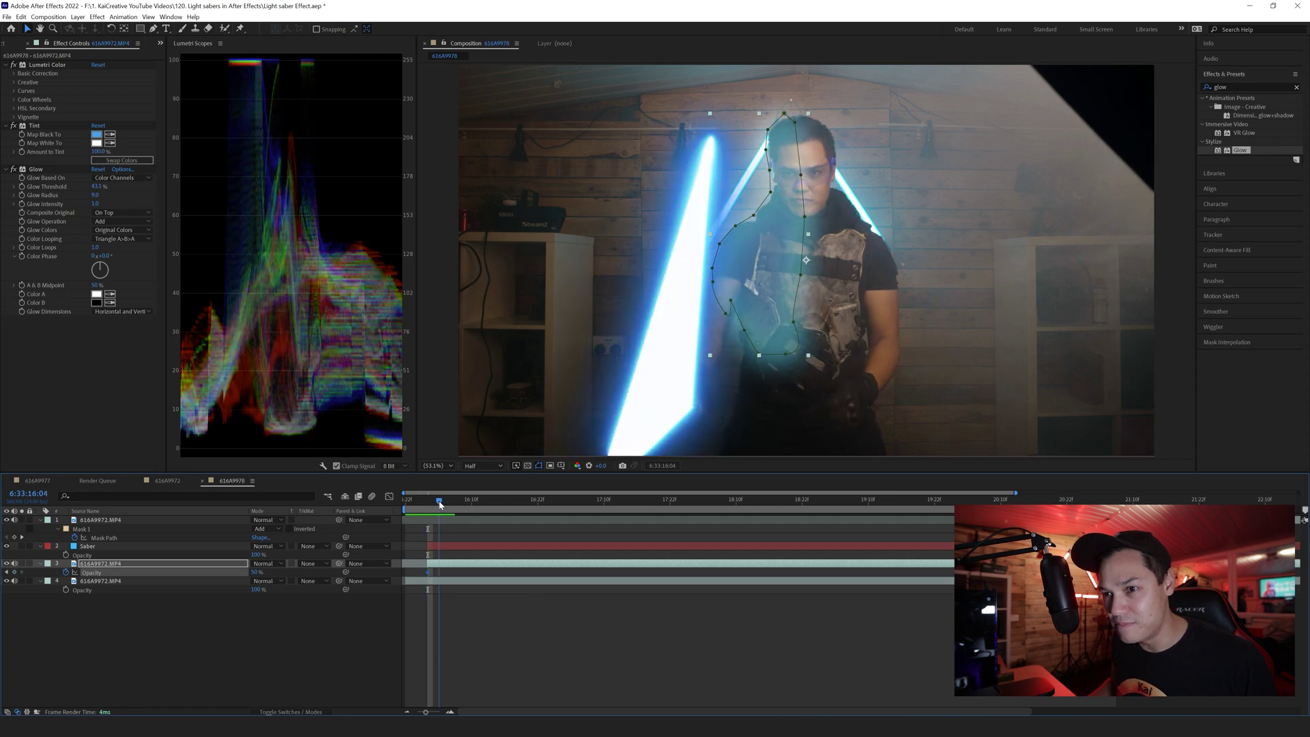
click(14, 573)
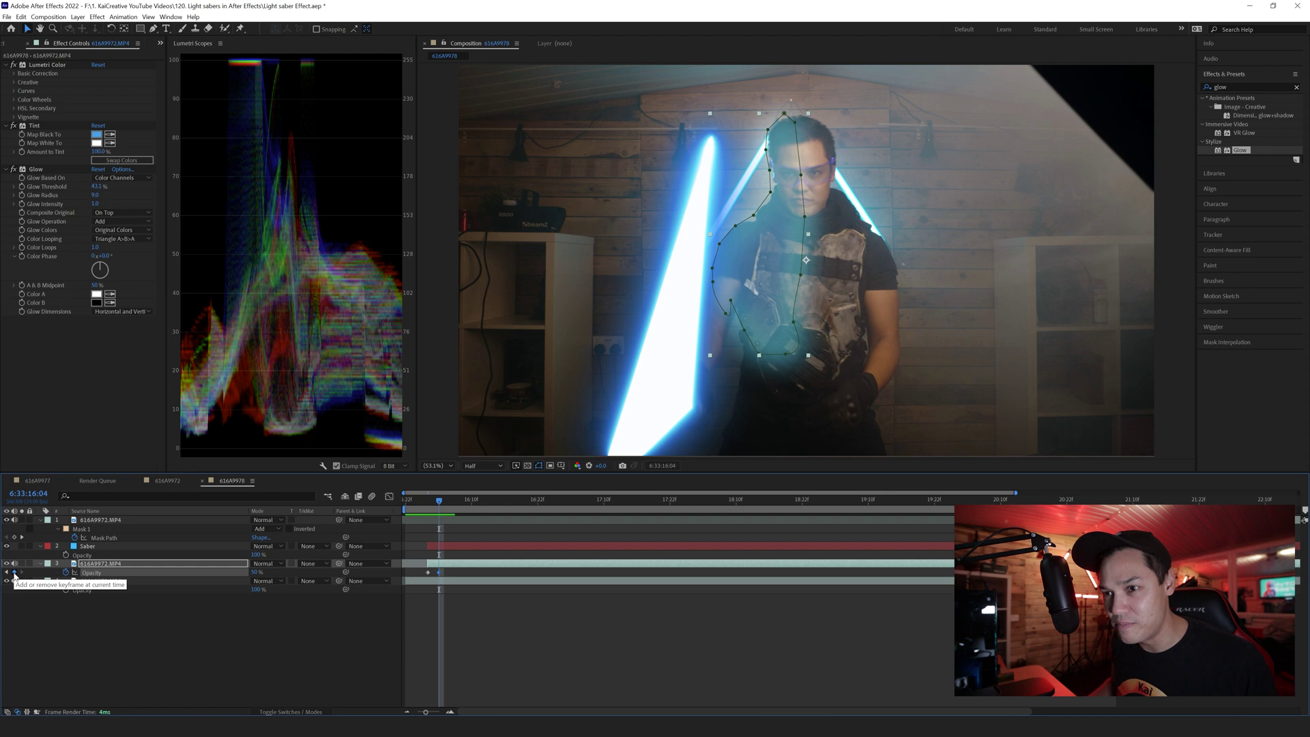
click(4, 572)
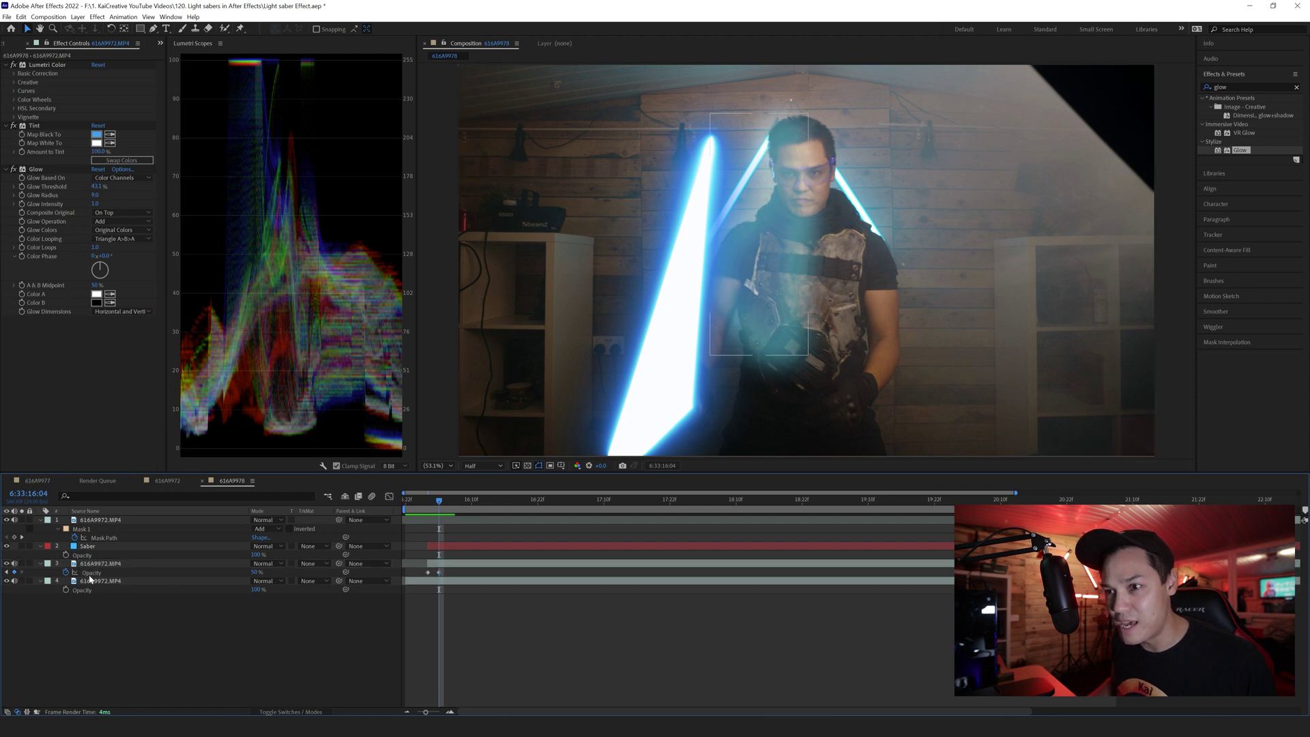
click(6, 573)
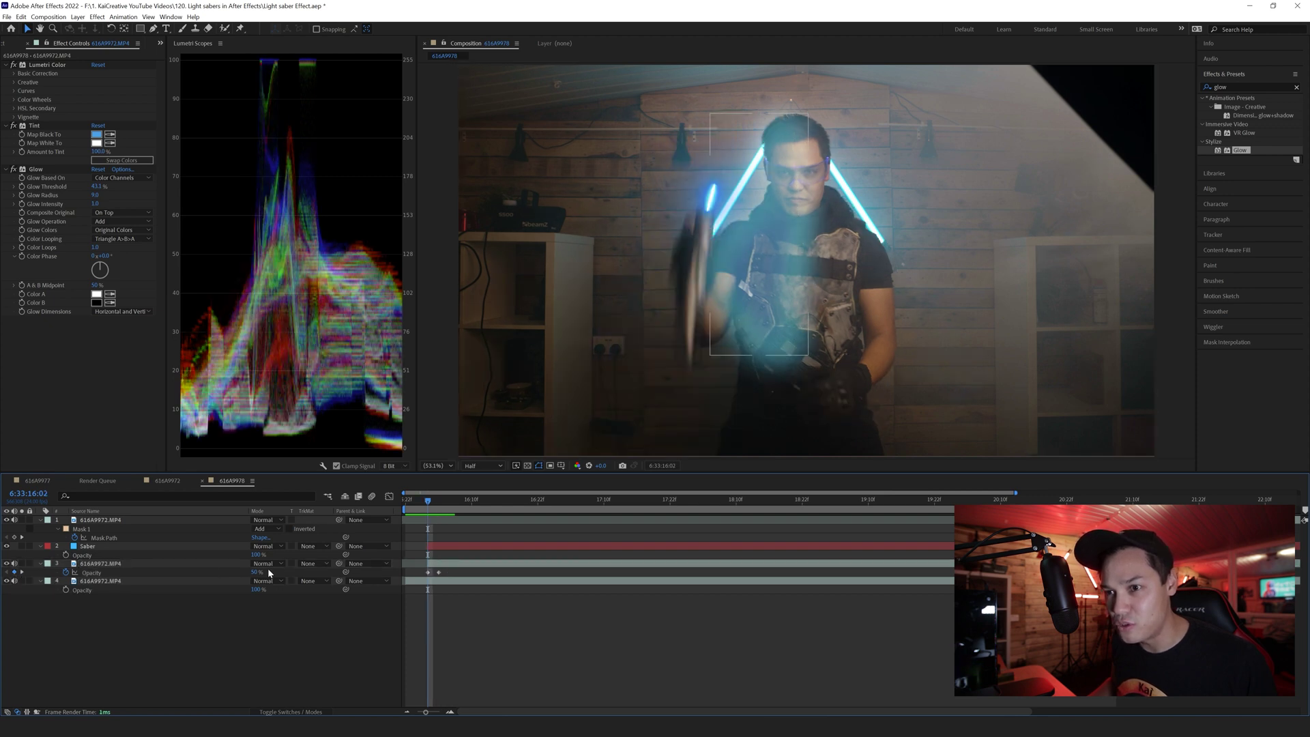
drag(256, 572, 182, 583)
click(531, 603)
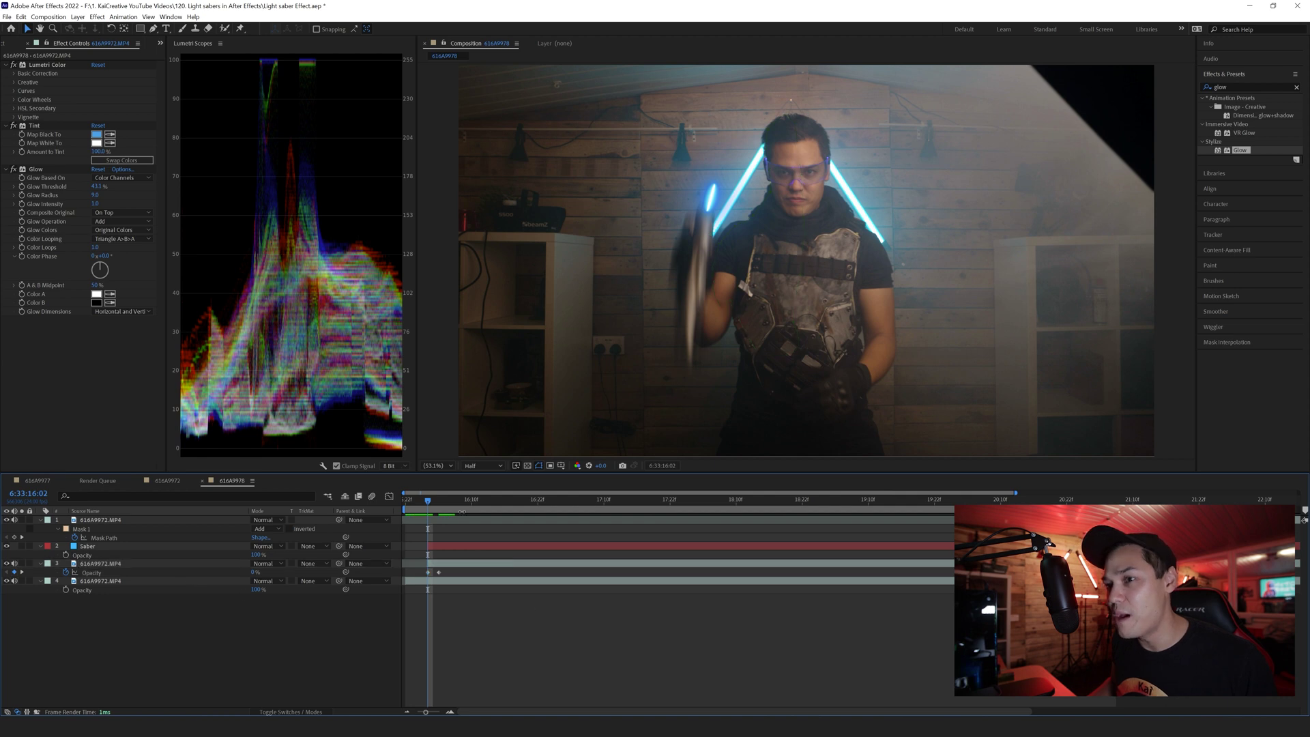
drag(431, 505, 461, 511)
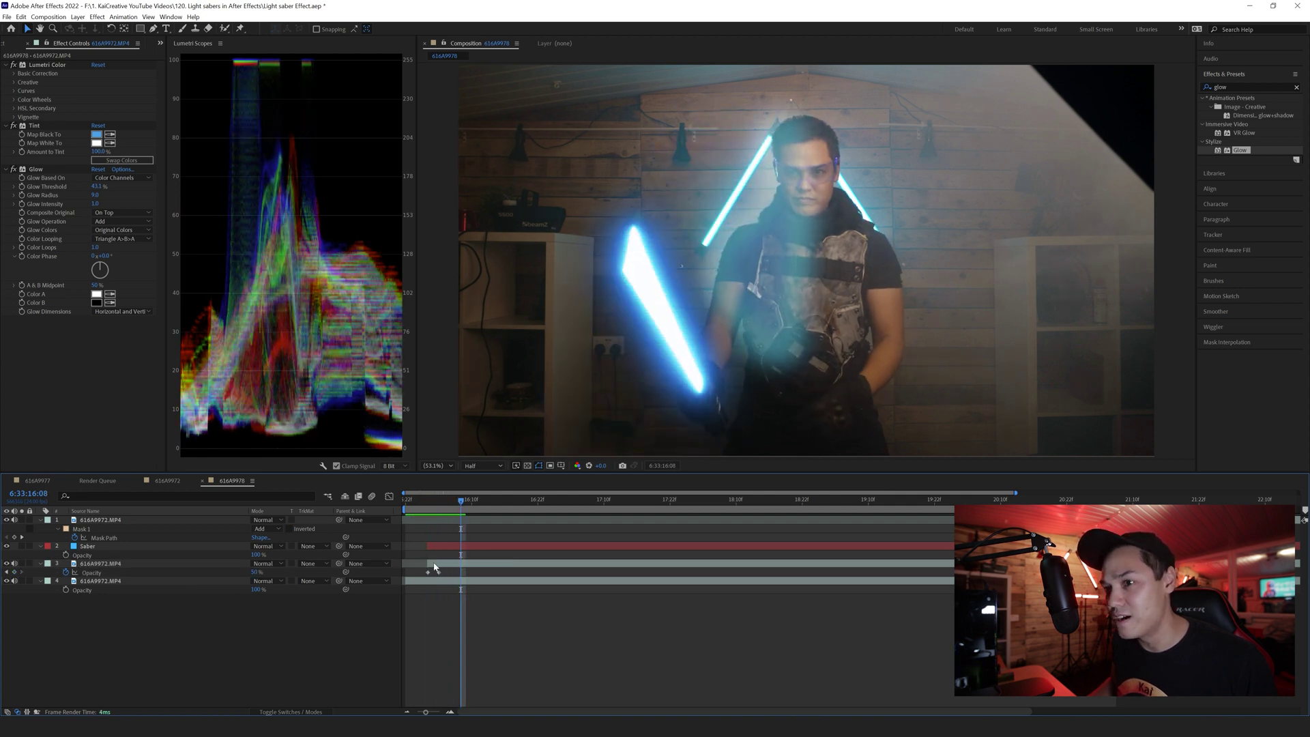
drag(438, 573, 462, 575)
Step: Add a Mask Path keyframe at 6:33:16:13 on the tinted copy and shift the mask onto the actor's body
drag(461, 505, 490, 516)
key(space)
click(490, 565)
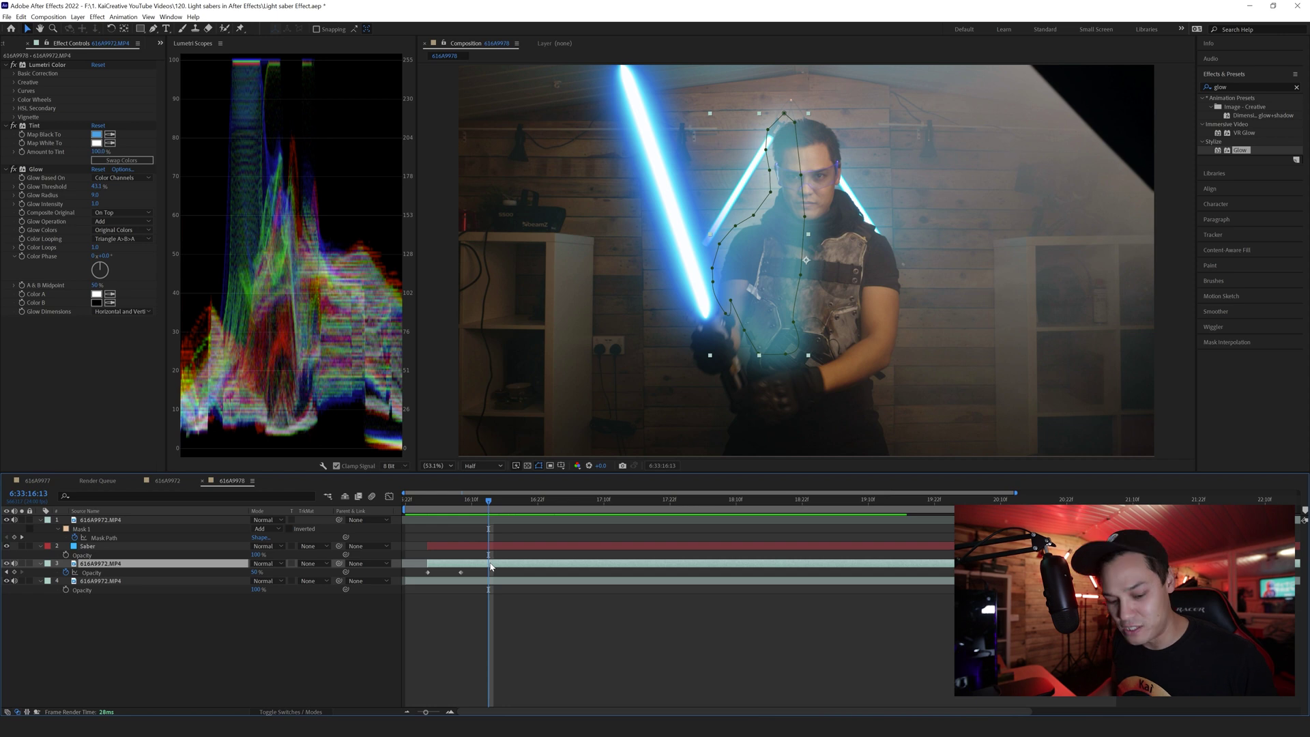
key(ctrl+v)
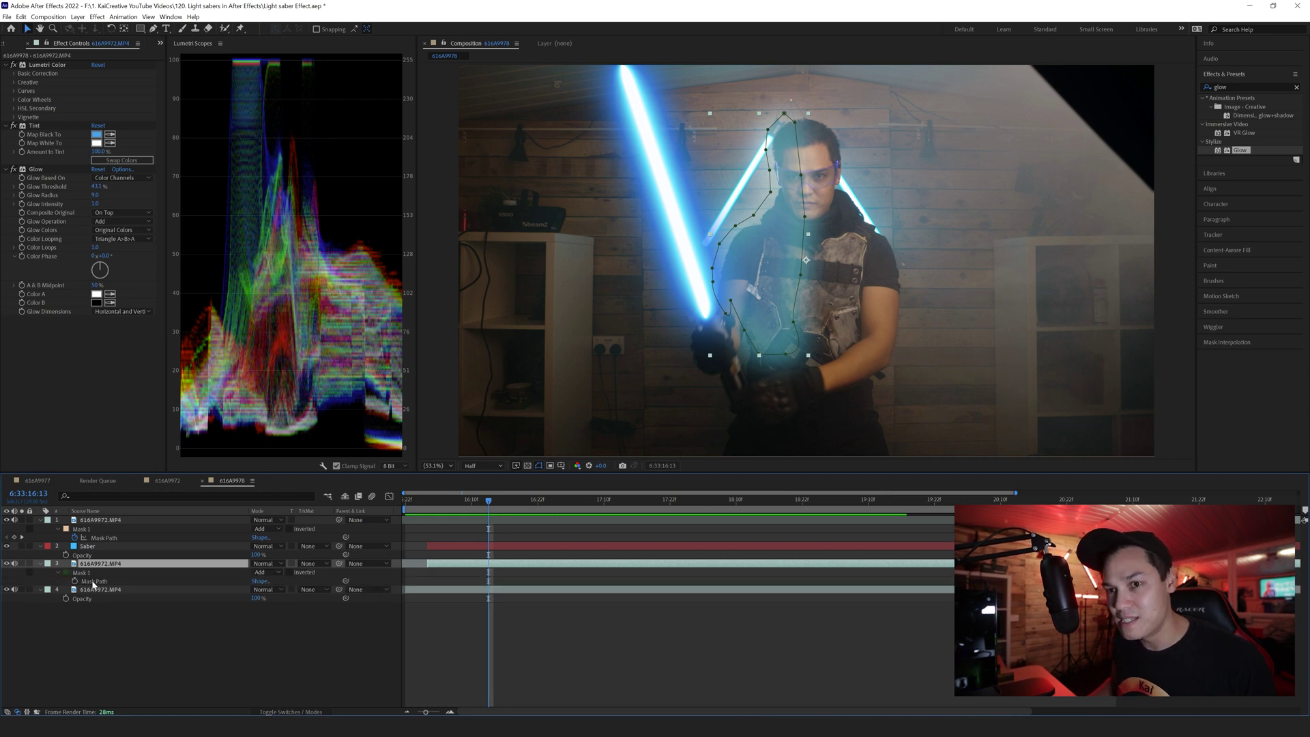
click(94, 583)
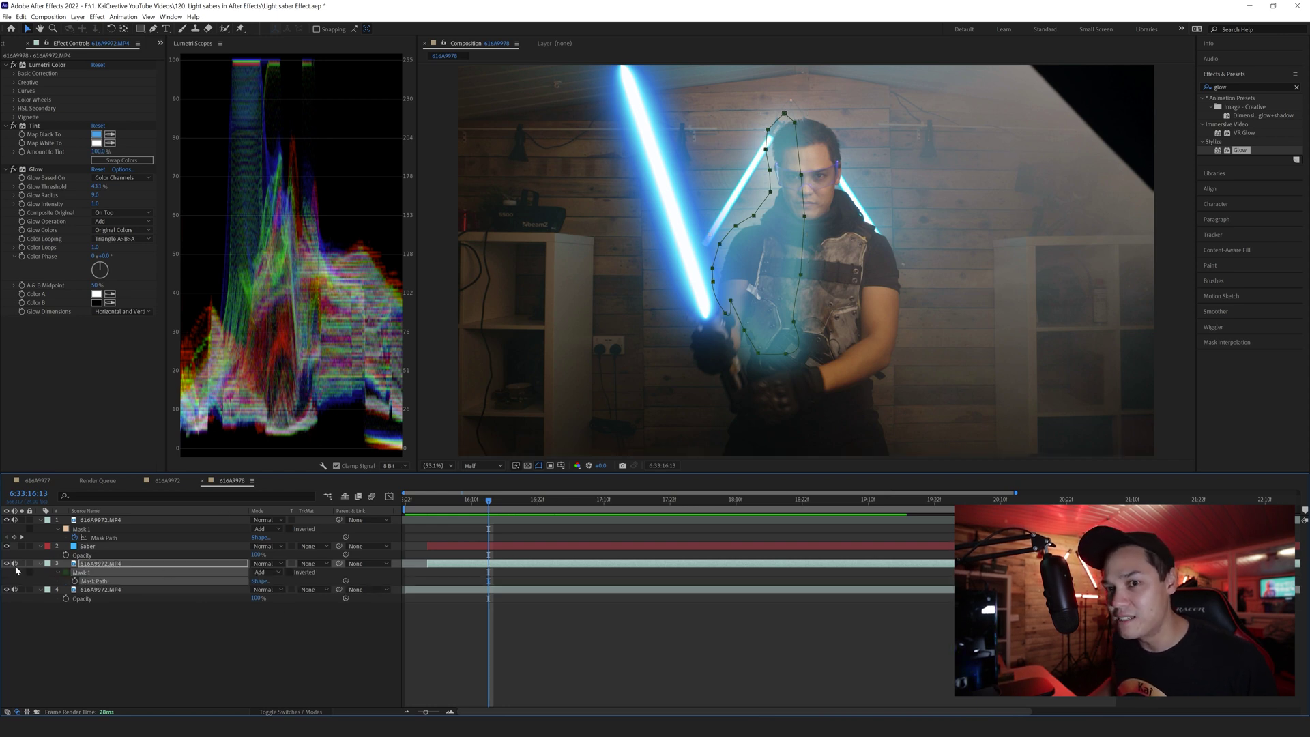
click(75, 581)
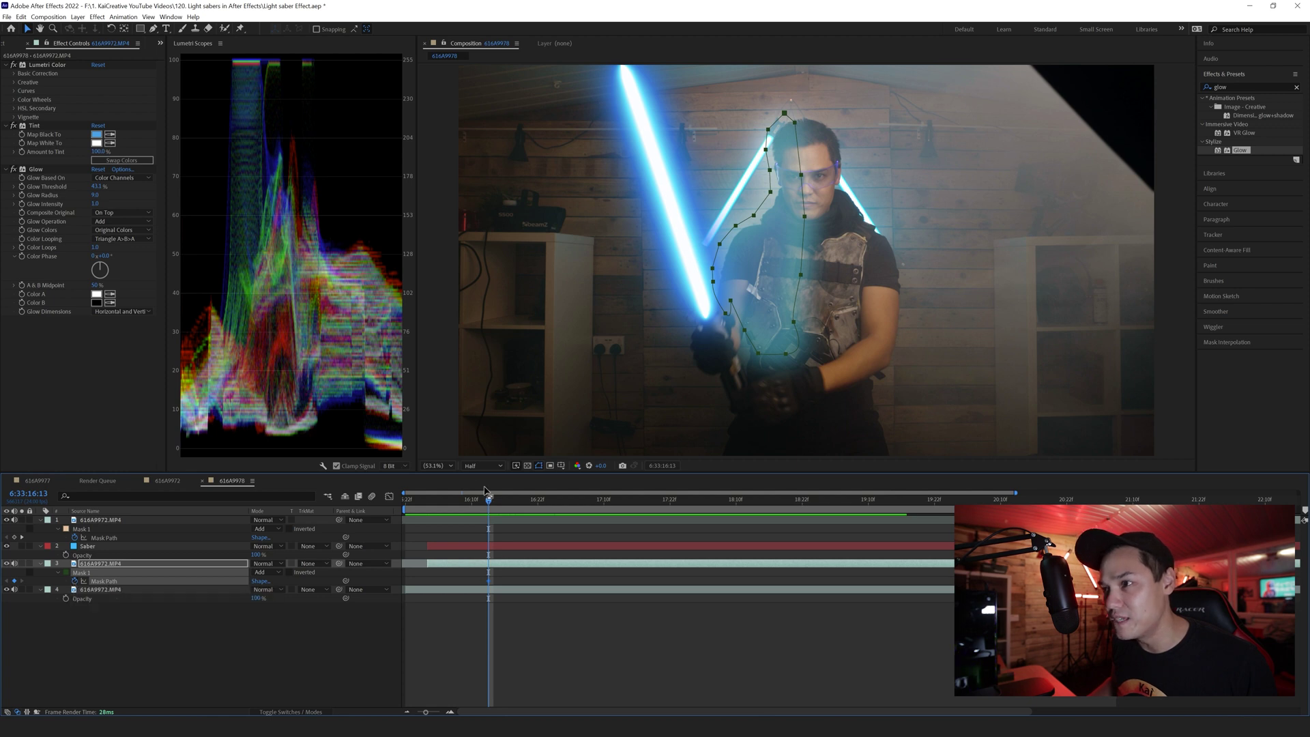
drag(716, 270, 726, 283)
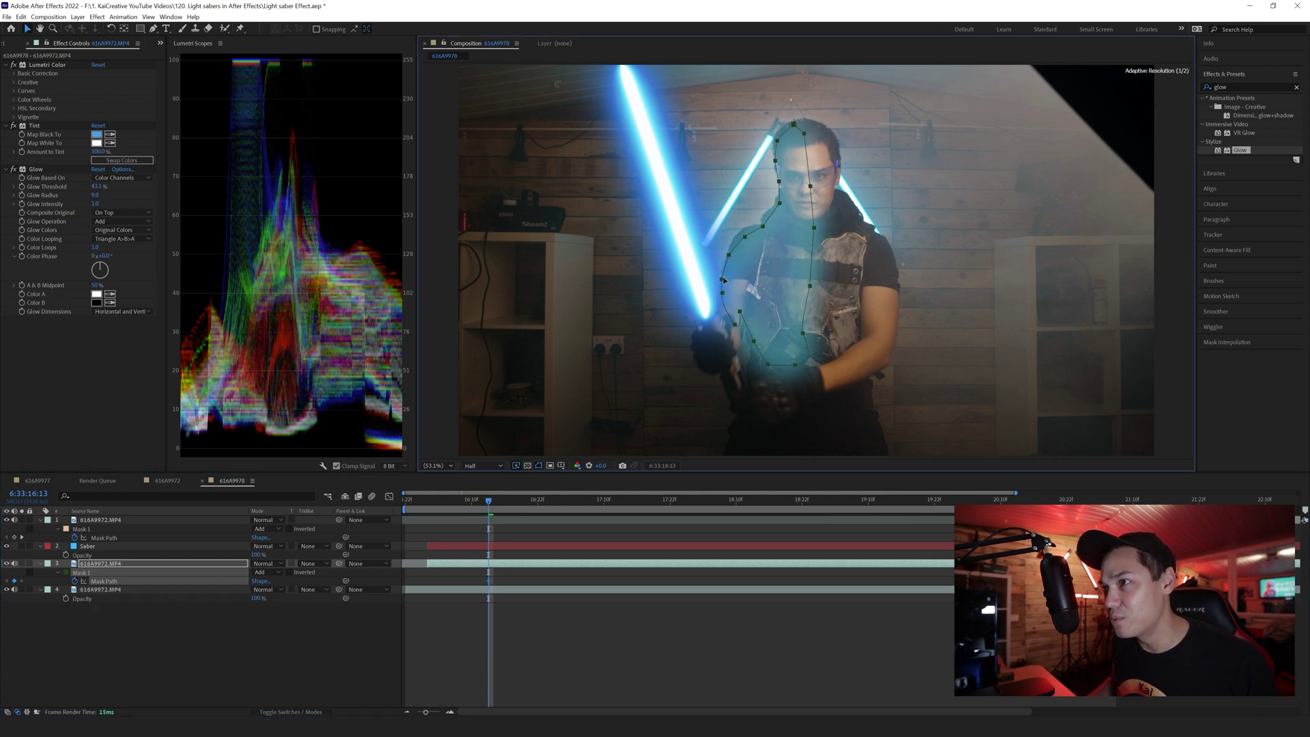
Step: Reposition the tinted copy's mask over the actor at 6:33:16:06 as another Mask Path keyframe
drag(485, 503, 450, 503)
drag(739, 240, 733, 241)
mouse_move(444, 500)
mouse_down()
mouse_move(488, 513)
mouse_move(450, 501)
mouse_up()
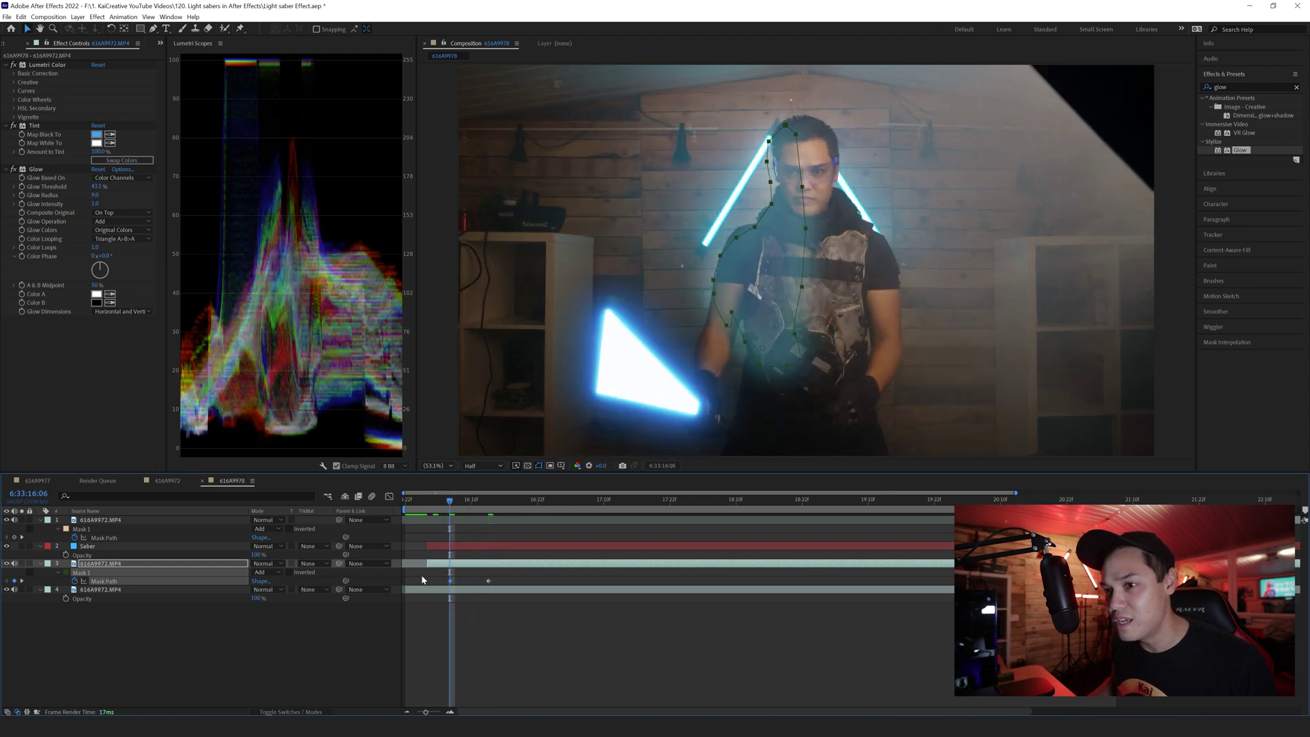
Step: Add a low opacity keyframe at 6:33:16:06 on the tinted copy and delay the 50% keyframe to about 6:33:16:14
click(443, 564)
key(t)
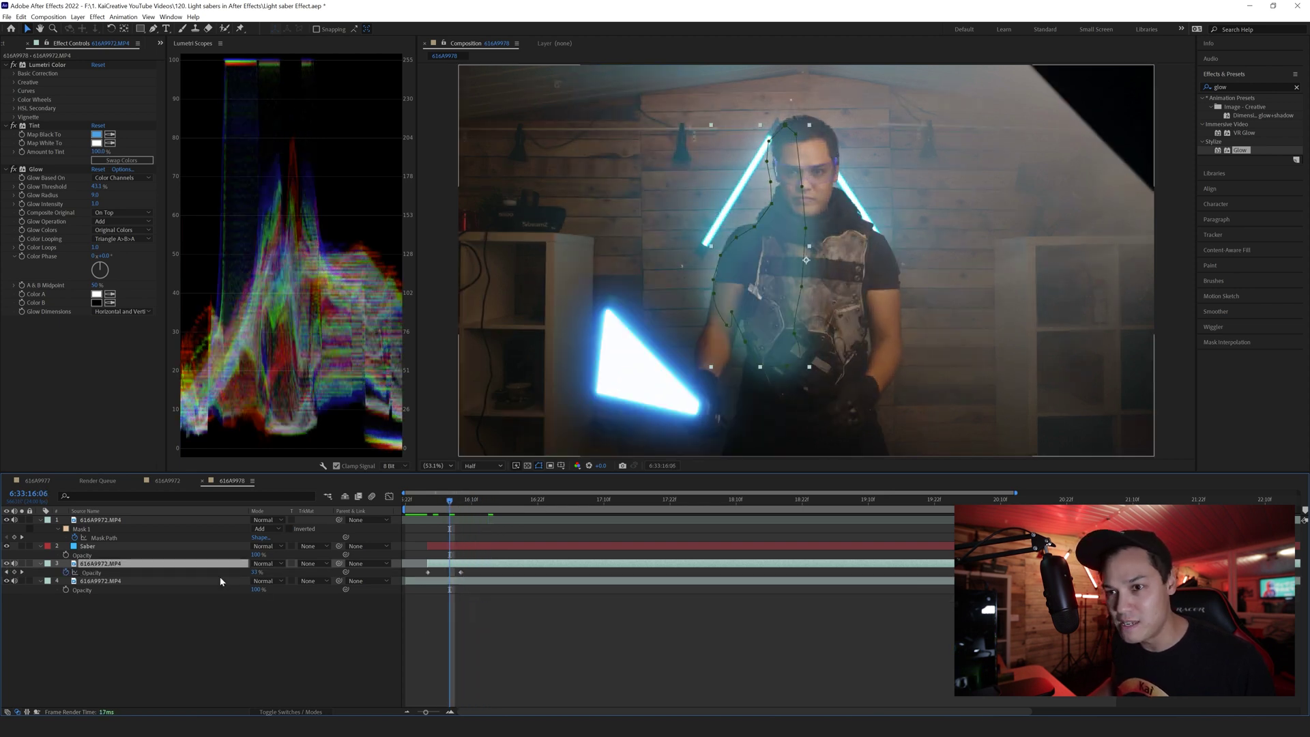
drag(255, 572, 247, 574)
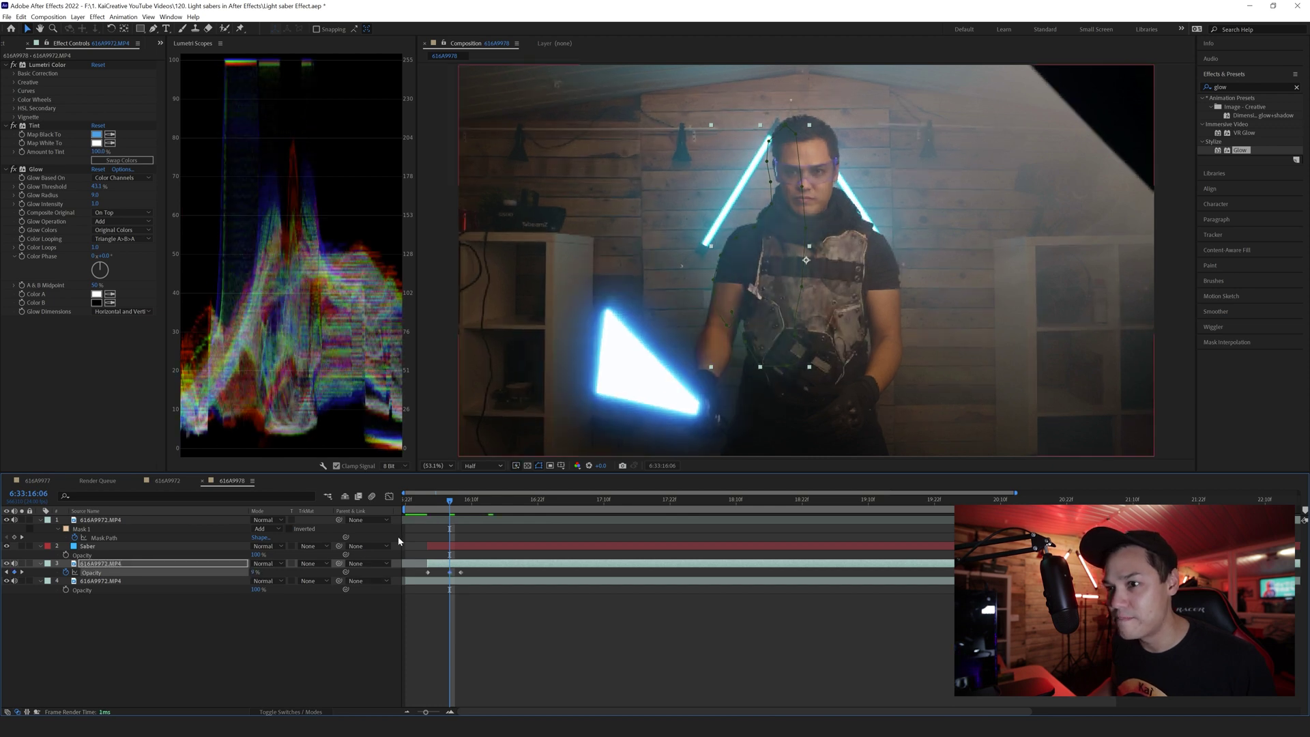
drag(452, 501, 493, 503)
click(459, 579)
drag(460, 573, 491, 574)
drag(457, 504, 429, 506)
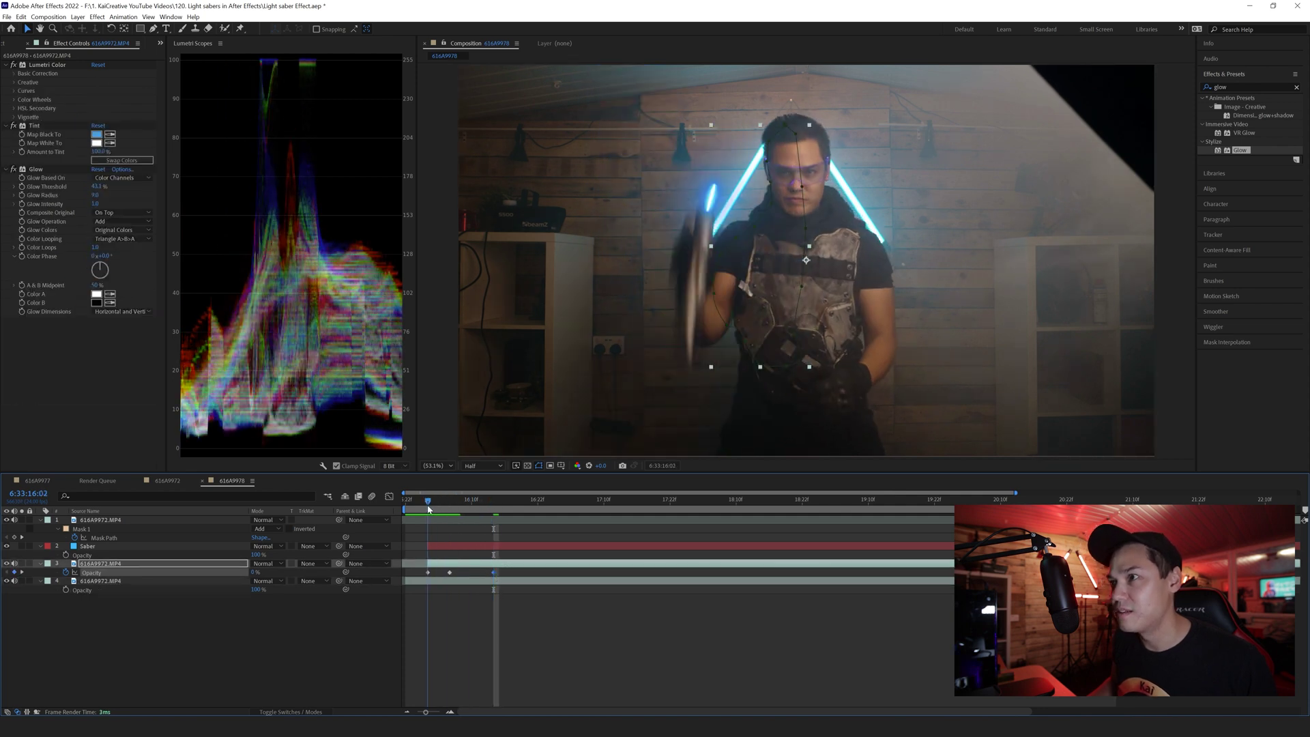
Step: Preview the fade, move the tinted copy's last opacity keyframe to 6:33:16:18 and set it to 40%
click(624, 693)
key(space)
key(space)
drag(503, 504, 461, 505)
drag(494, 573, 516, 574)
drag(466, 504, 519, 511)
click(257, 572)
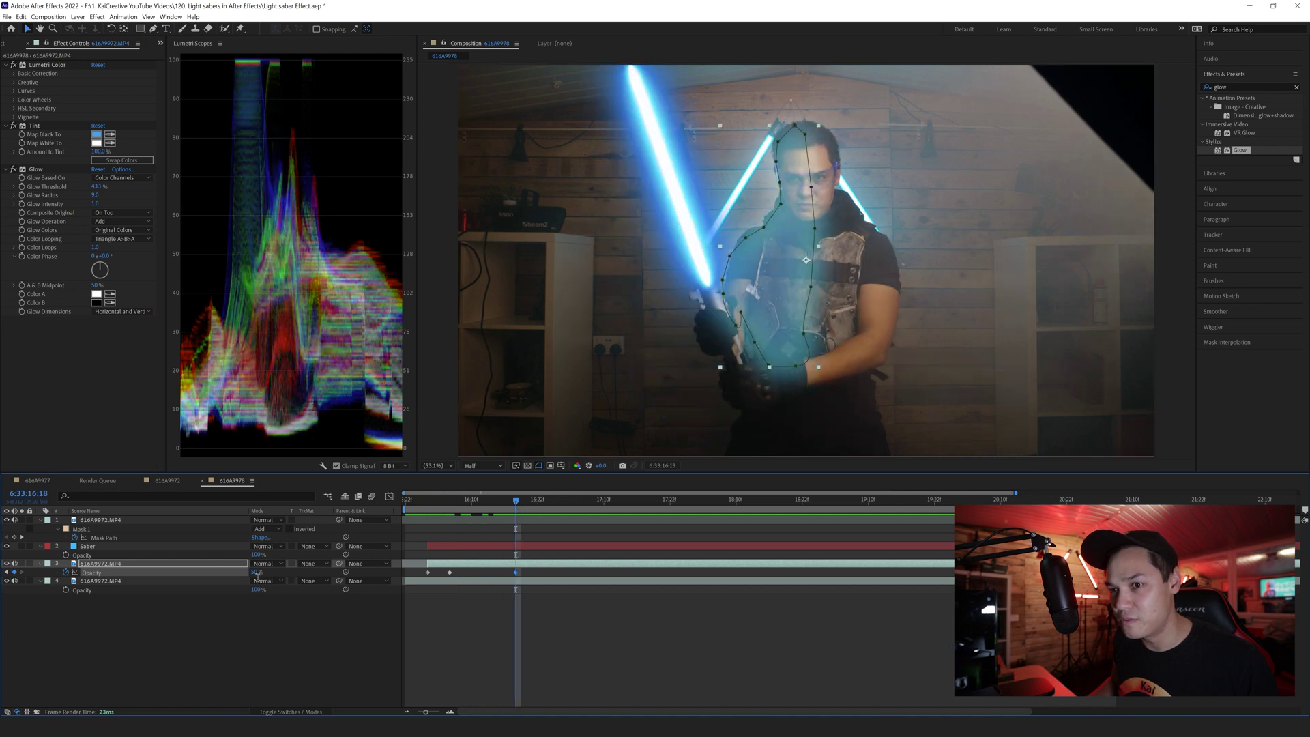
text(40)
key(Return)
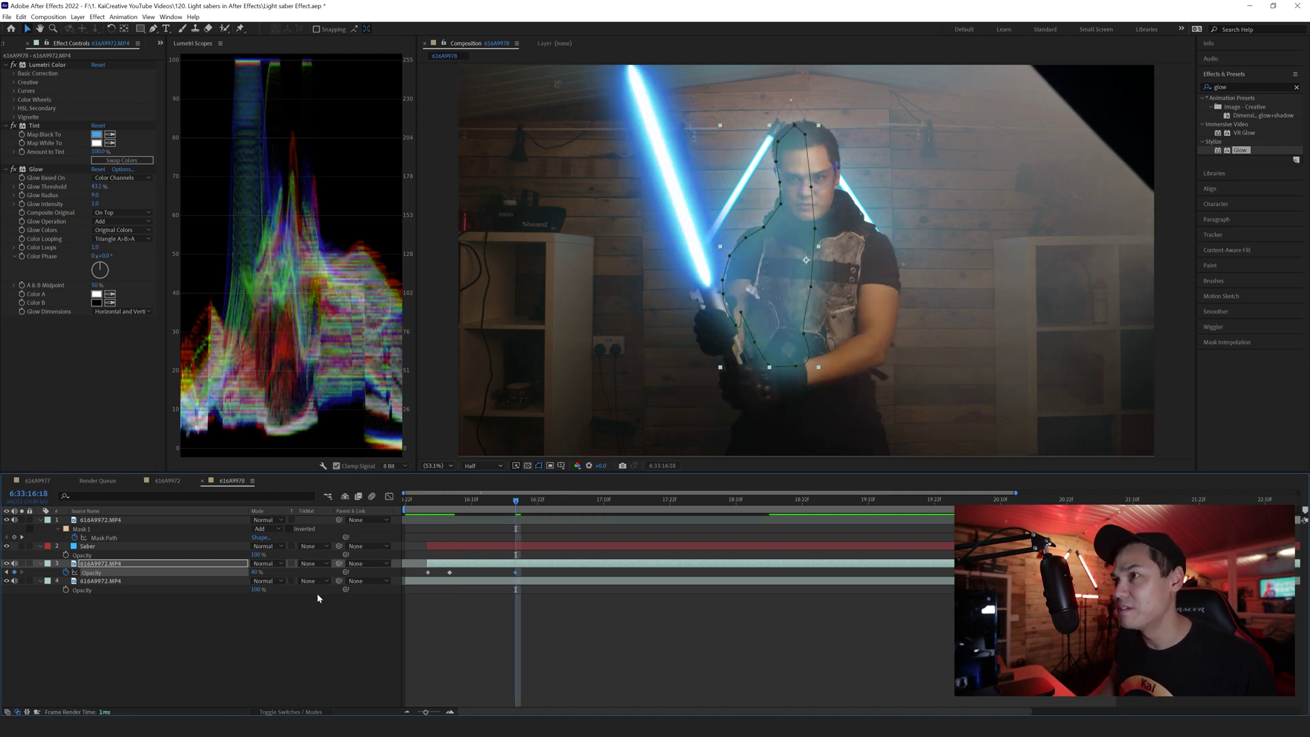
Step: Replay the fade and move the tinted copy's middle opacity keyframe to 6:33:16:10
click(611, 673)
key(space)
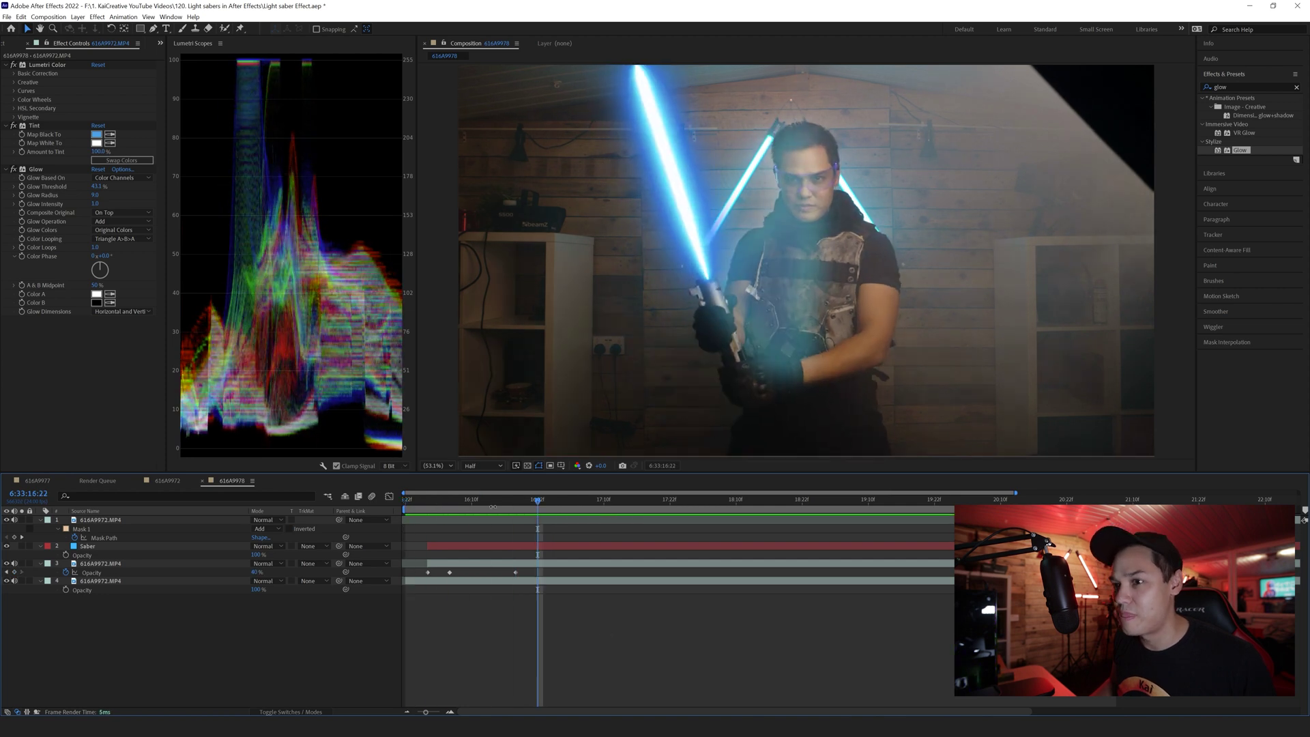
drag(450, 571, 473, 577)
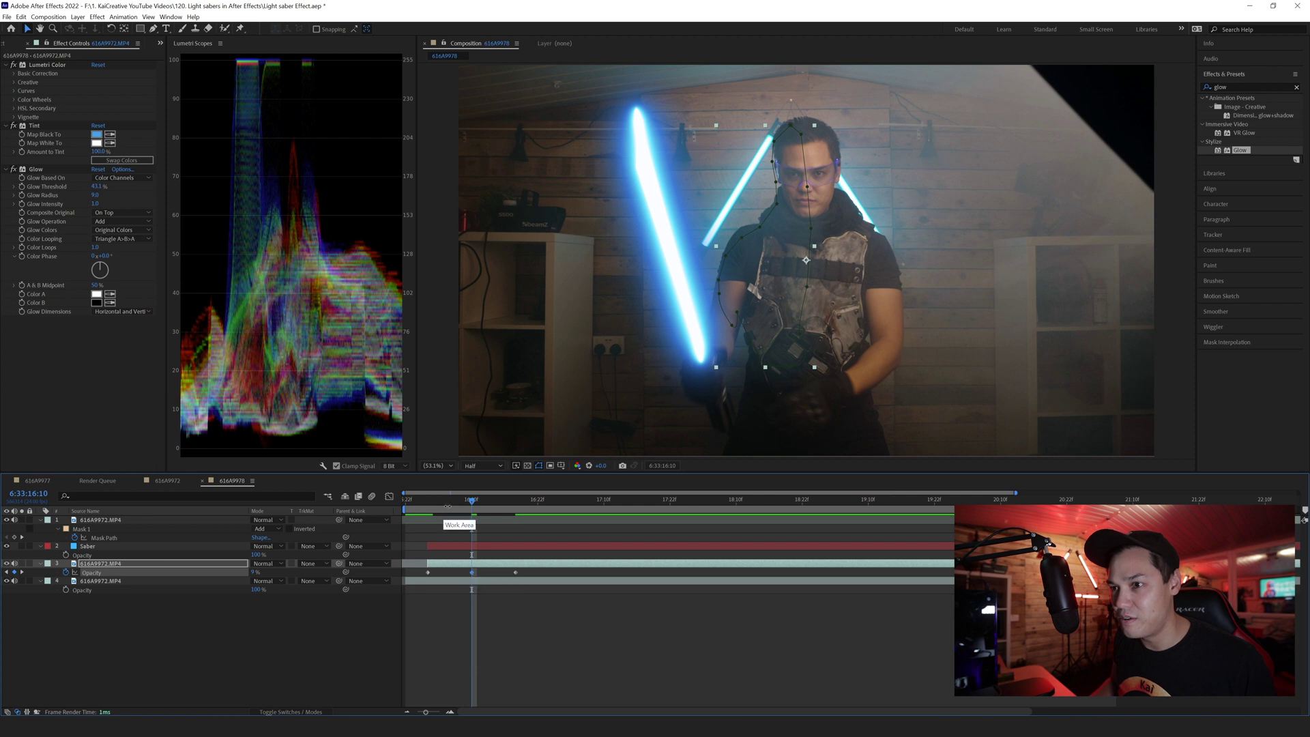
click(434, 503)
click(583, 668)
key(space)
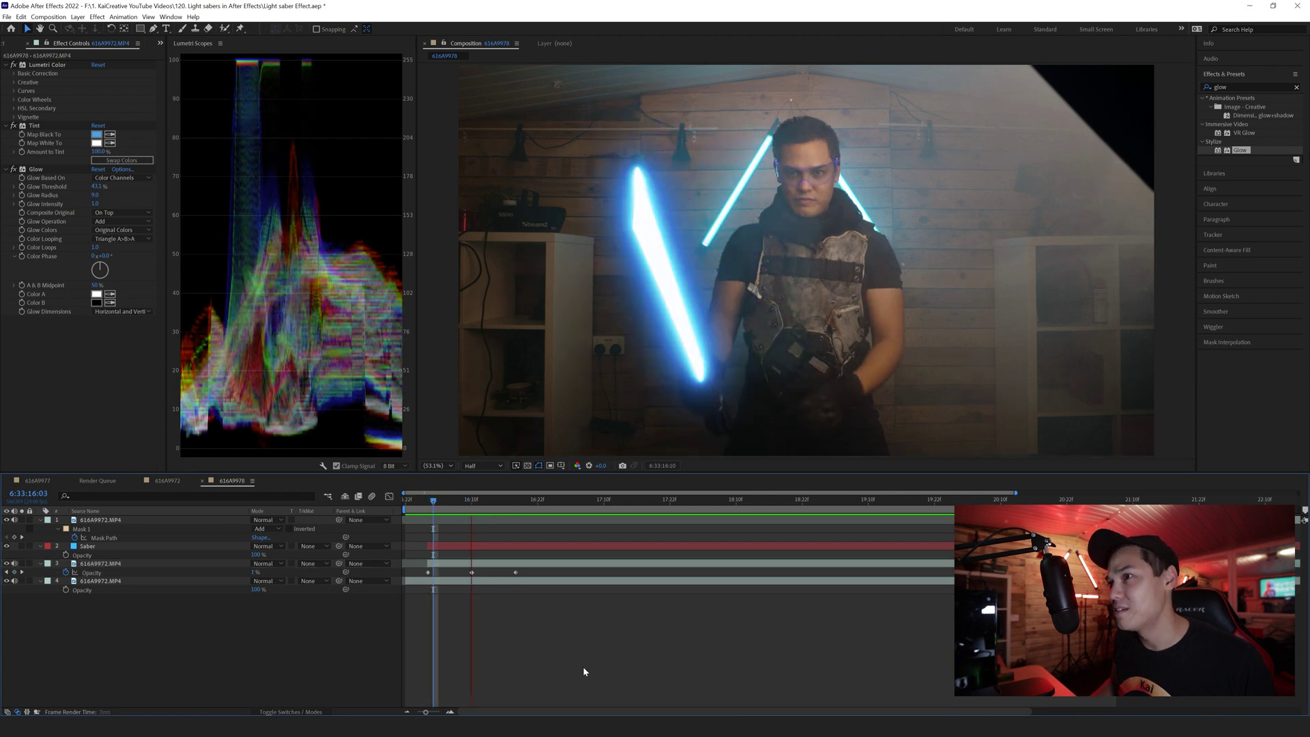
Step: Play back the lightsaber ignition to check how the blue light fades in on the actor
click(584, 502)
key(space)
key(space)
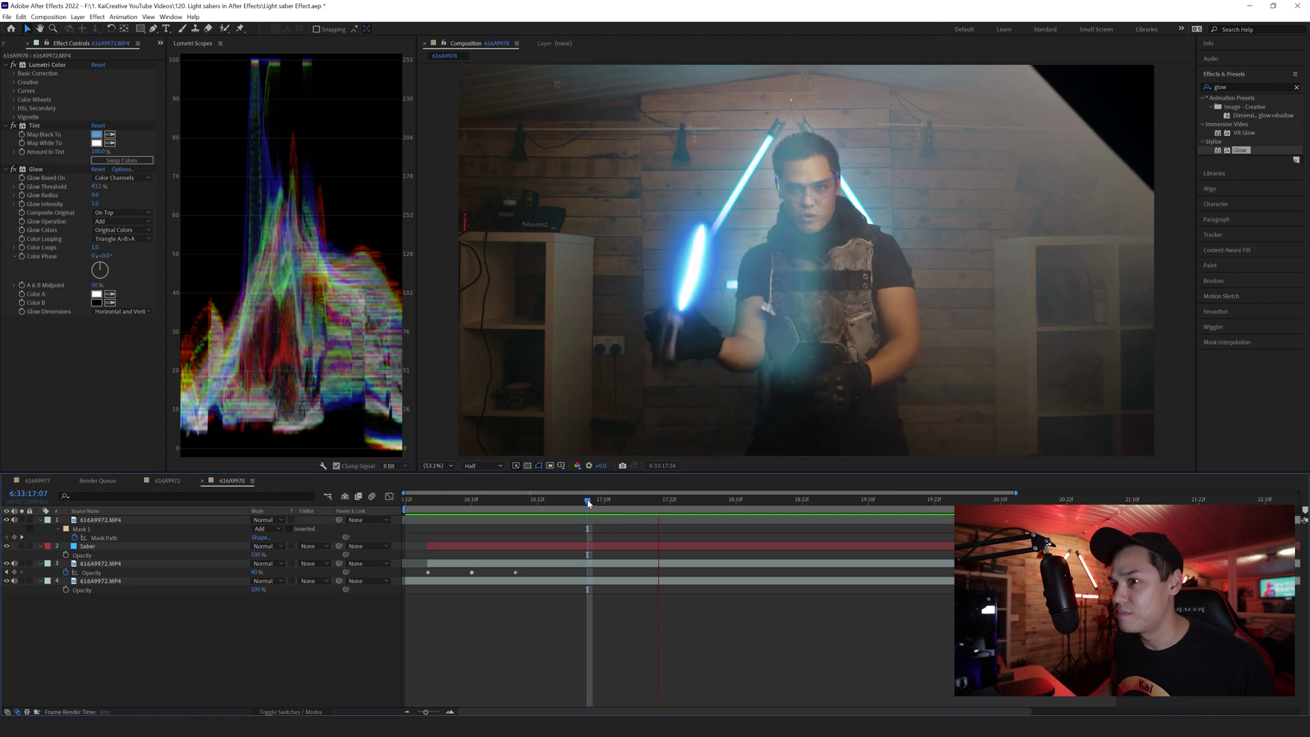
drag(588, 502, 422, 515)
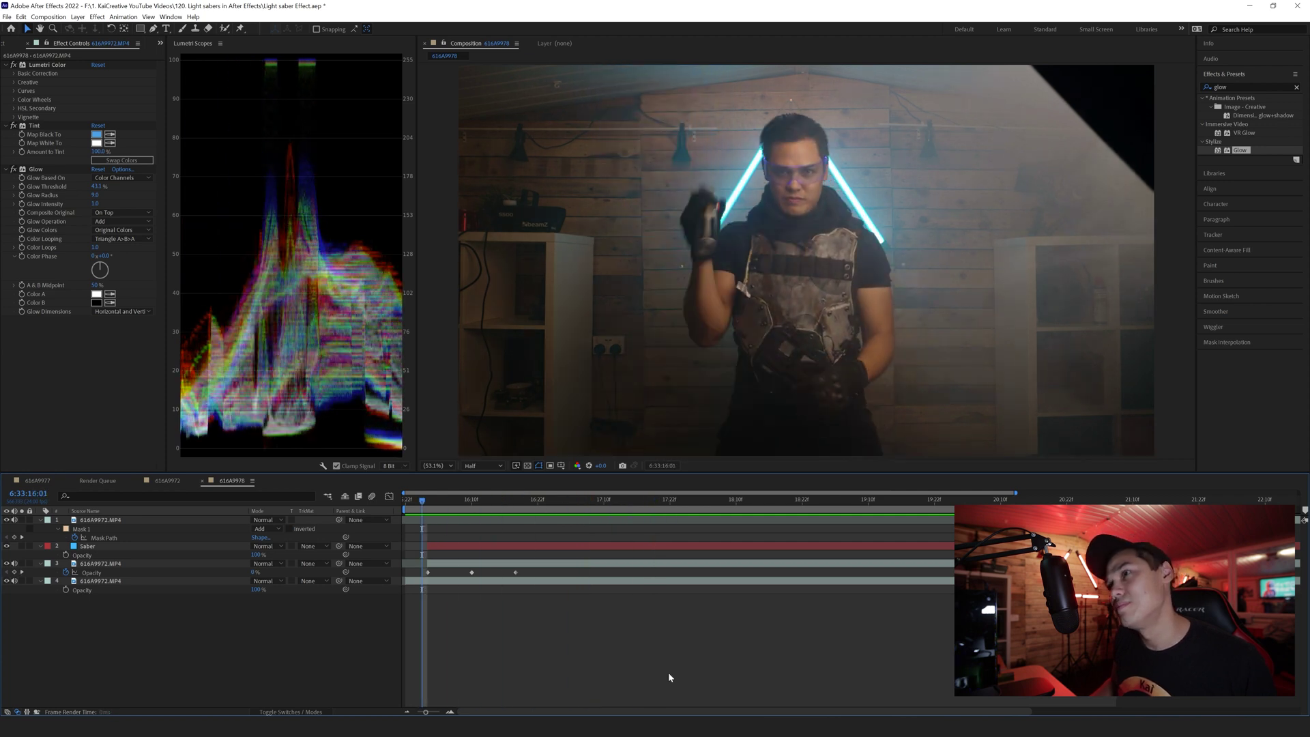
key(space)
key(space)
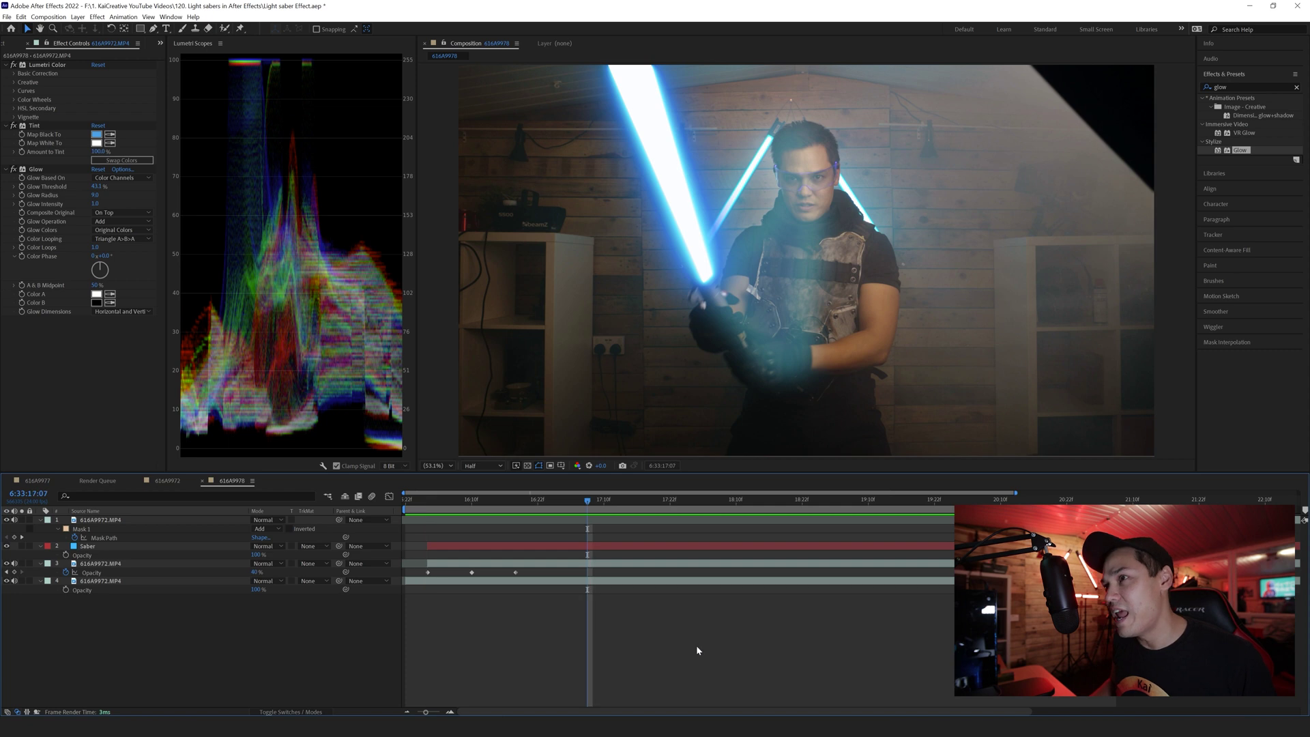
Step: Reshape the tinted copy's mask at 6:33:17:07, raising its lower points above the hands and pulling in the face-side point
click(550, 565)
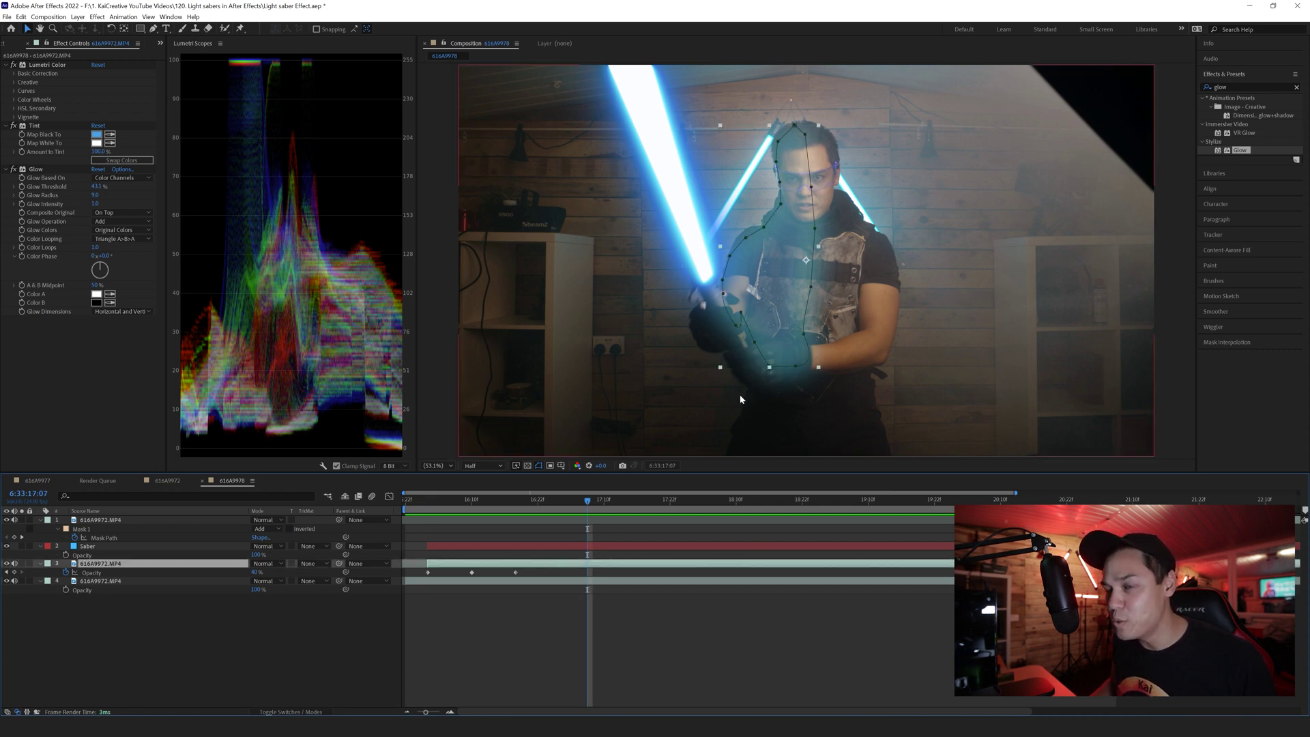
key(m)
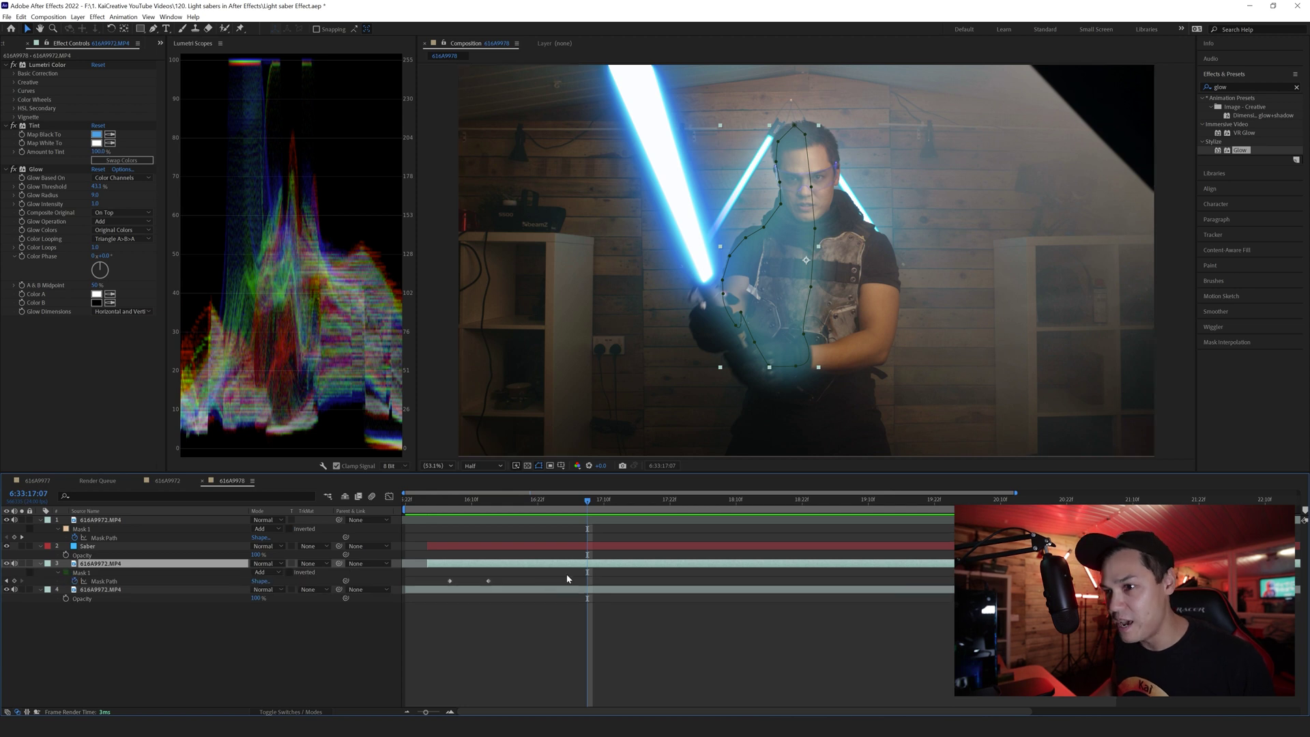
click(756, 346)
drag(755, 343, 755, 302)
drag(769, 366, 776, 290)
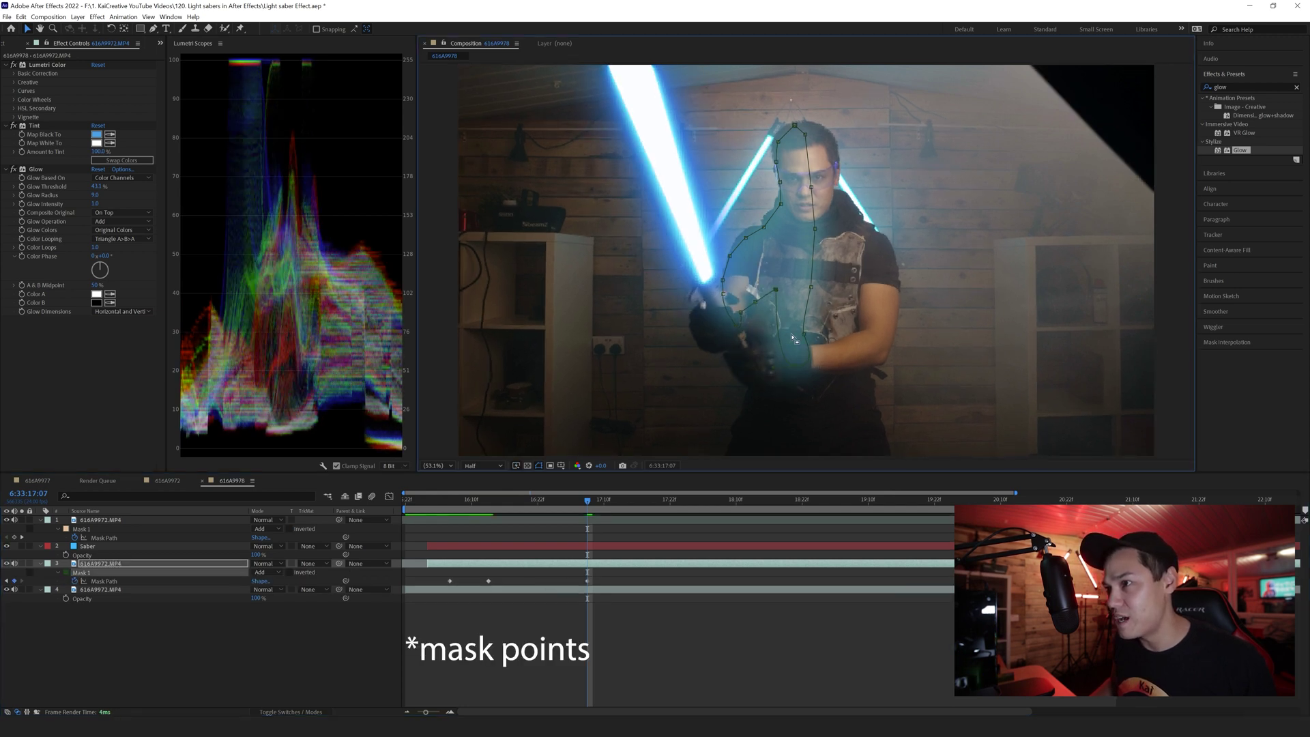
drag(795, 365, 795, 290)
drag(804, 334, 803, 302)
drag(811, 188, 797, 187)
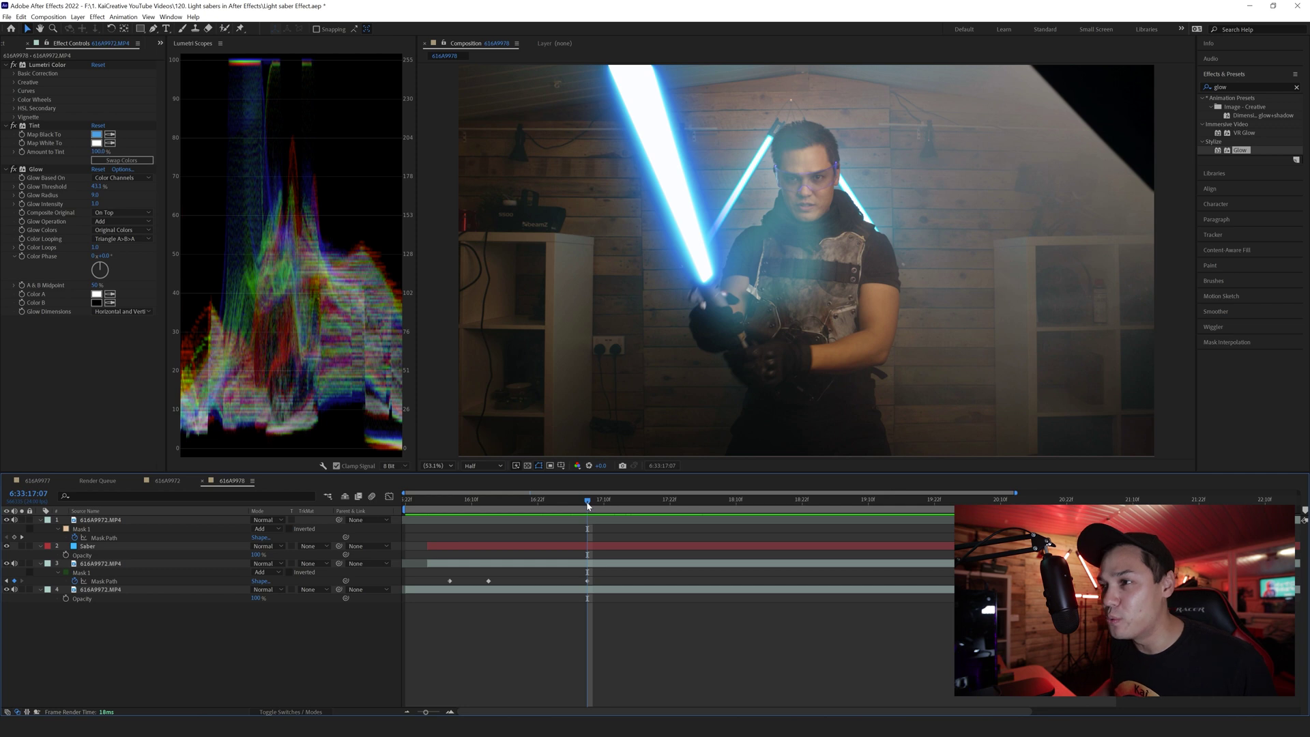
Step: Play the shot onward and examine the head mask and blade behind the actor at 6:33:20:08
key(space)
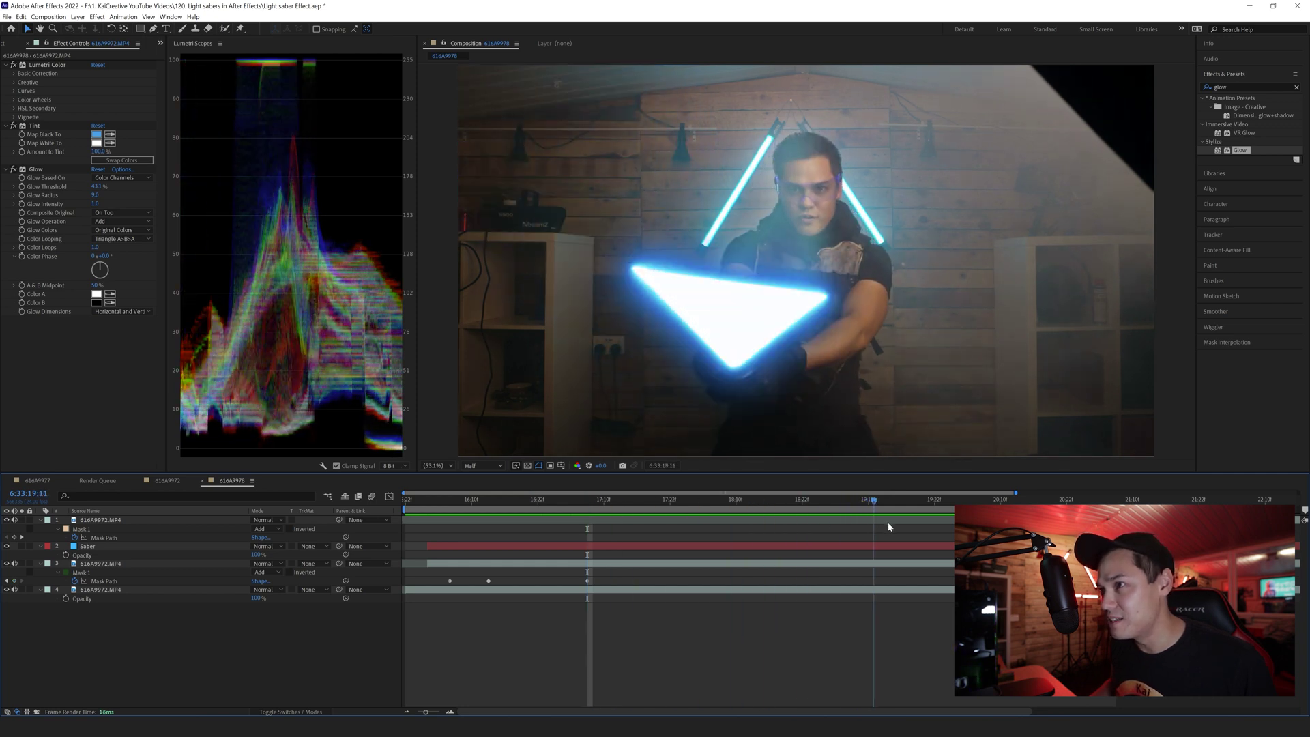
click(789, 217)
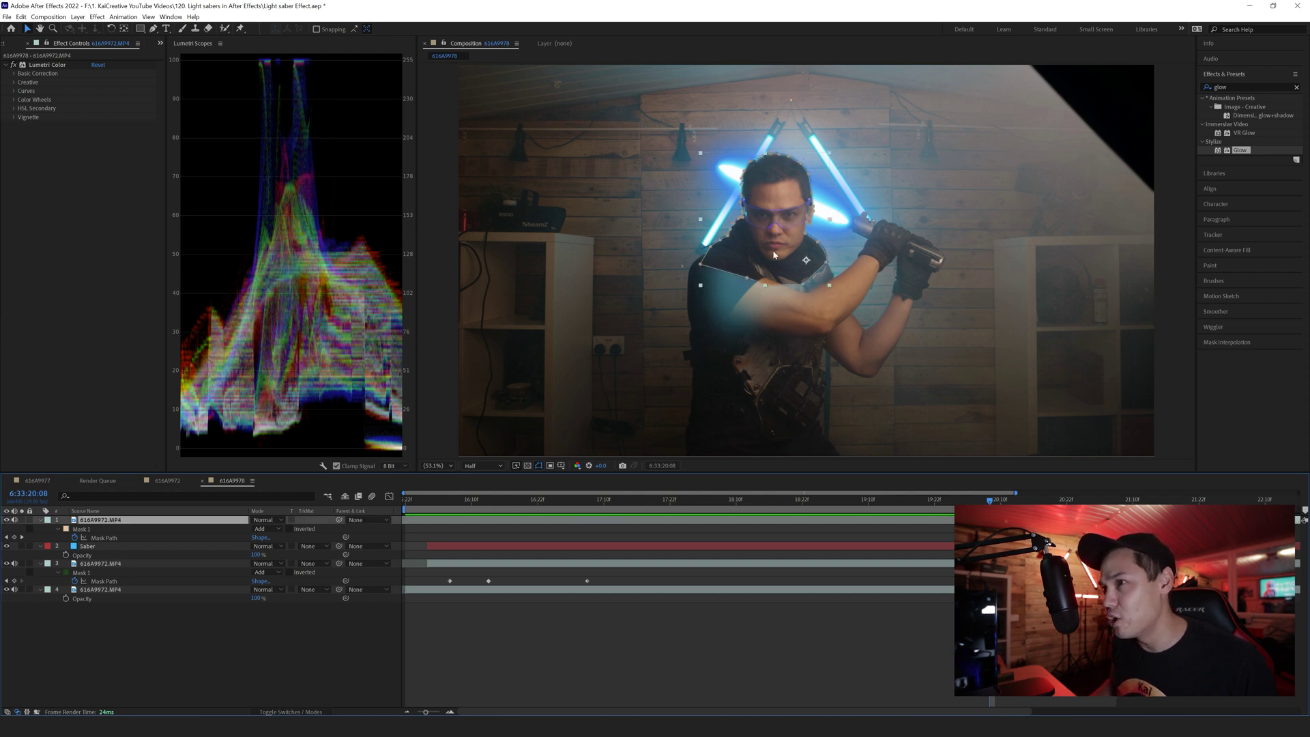
click(758, 641)
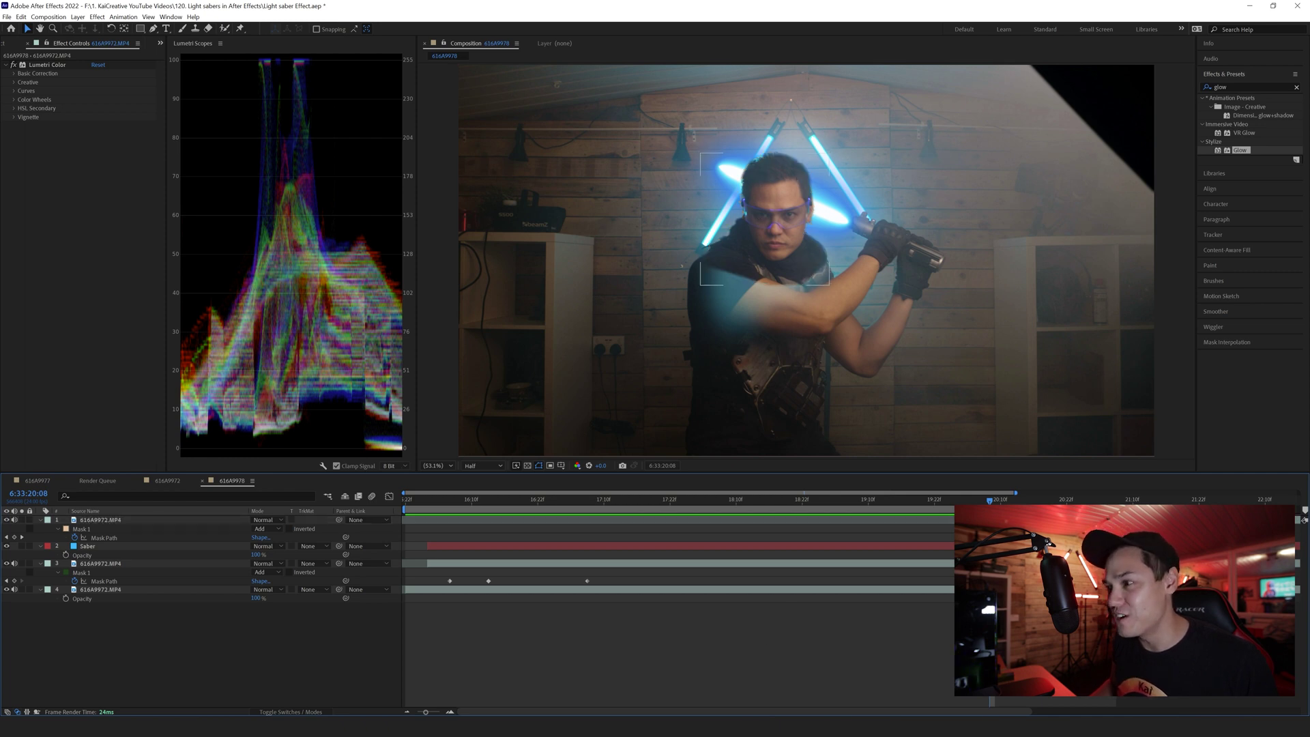